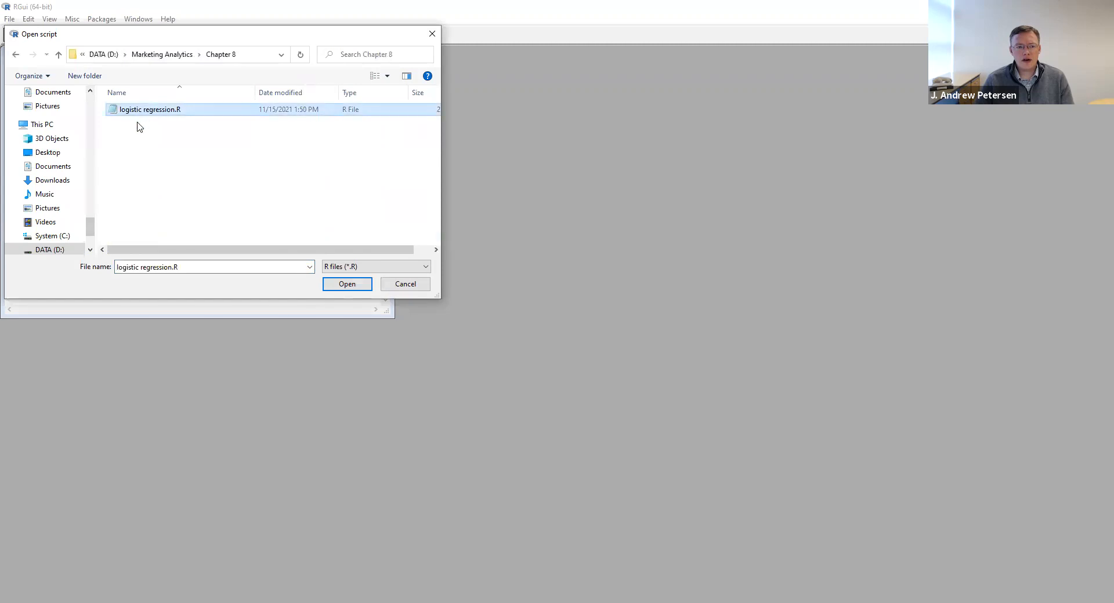
Open the script logistic regression.R from the Chapter 8 folder and enlarge the script editor and R Console windows.
click(336, 287)
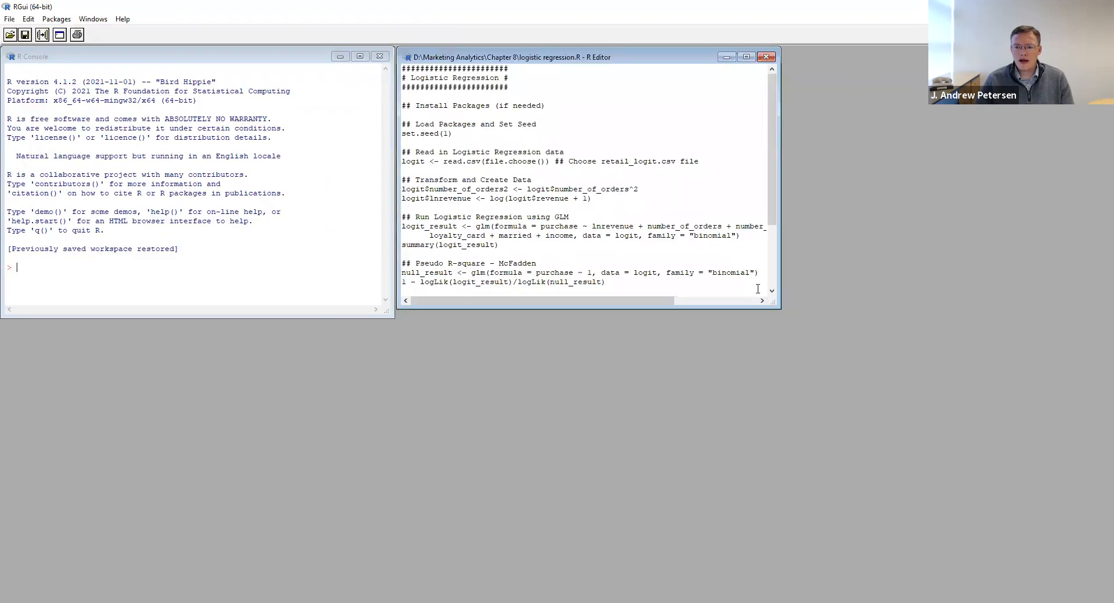
drag(770, 300, 1081, 581)
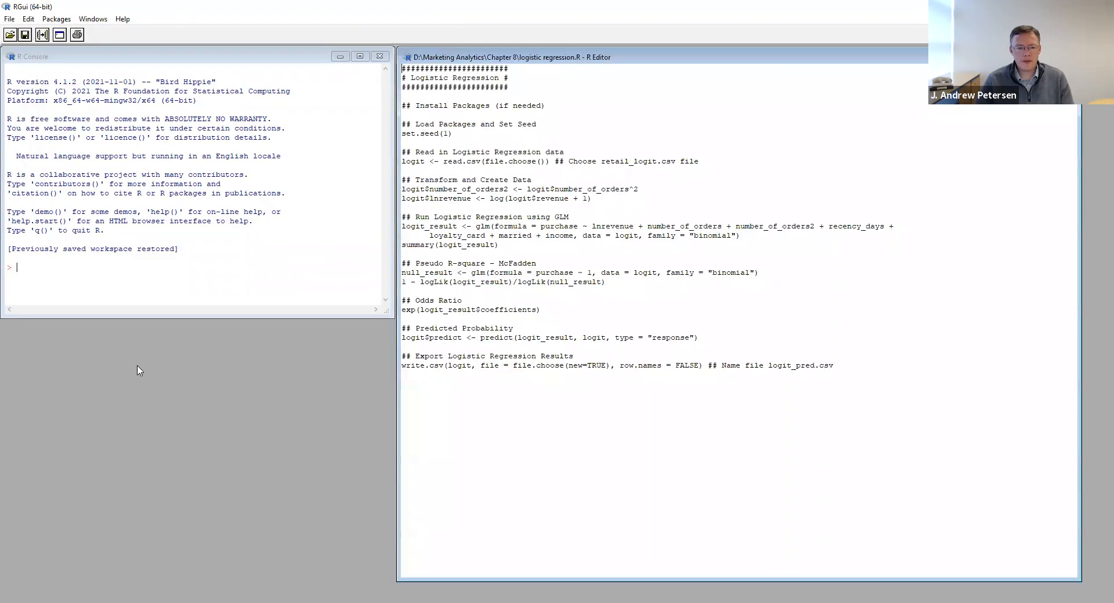
click(168, 317)
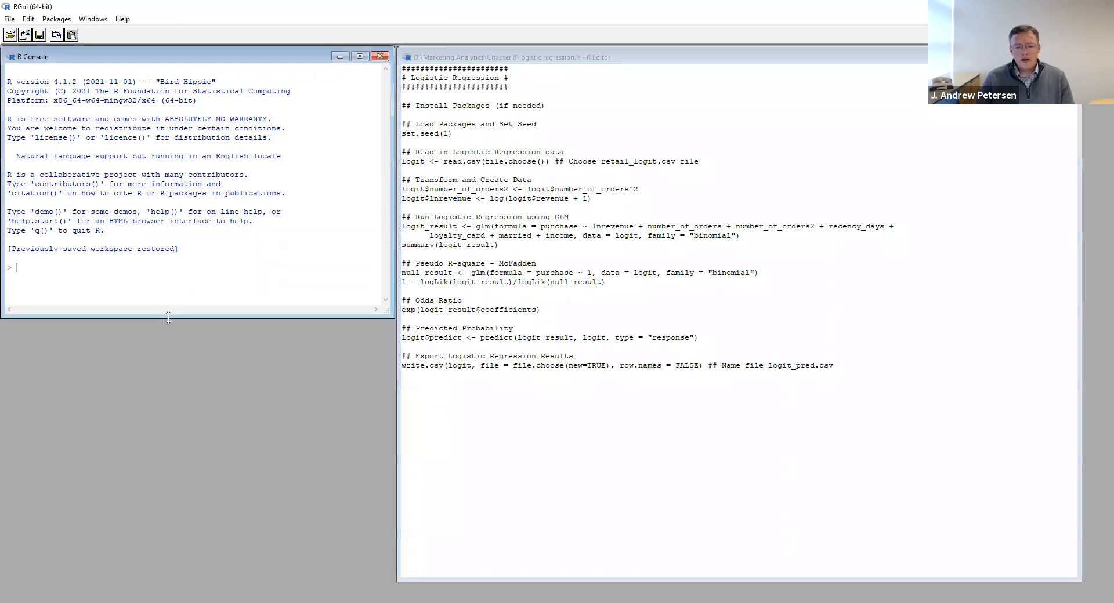
drag(168, 317, 168, 582)
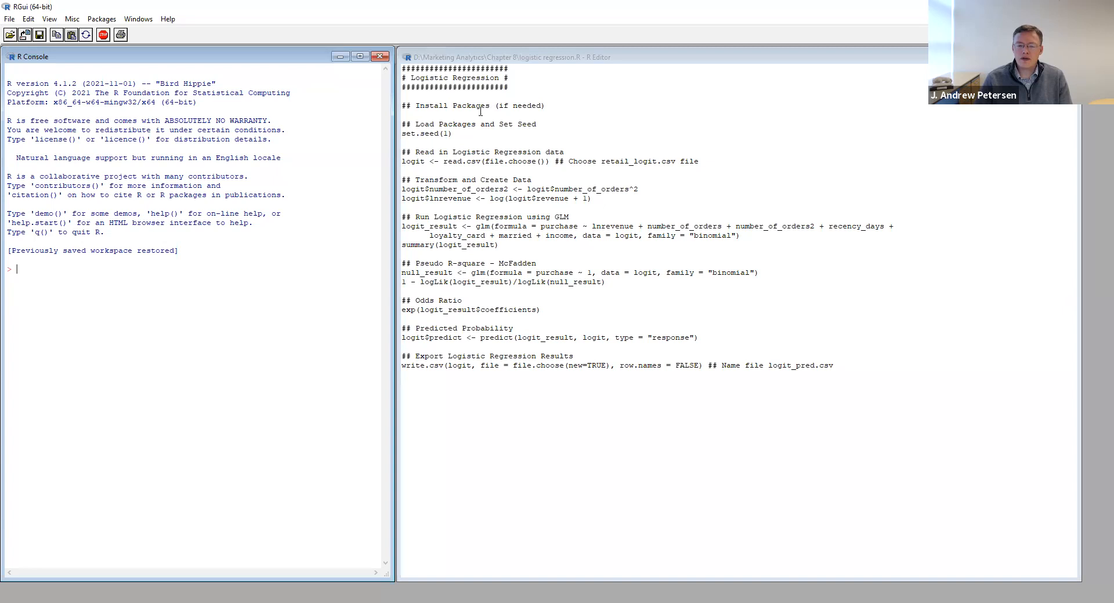
Run the set.seed(1) line and the read.csv line of the script, loading retail_logit.csv from the Chapter 8 folder into logit.
click(463, 136)
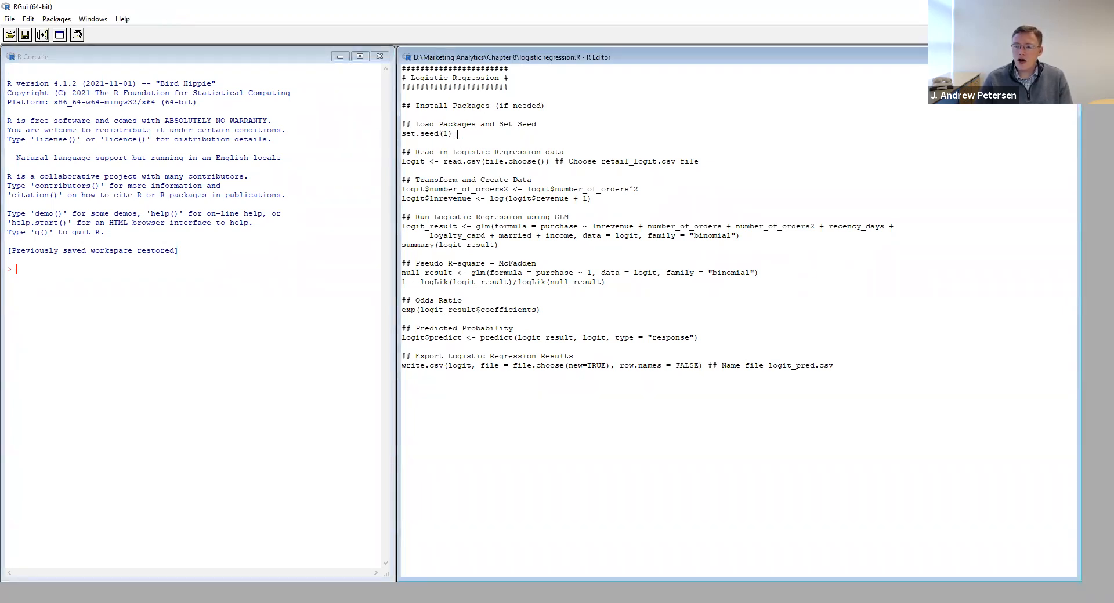
click(44, 37)
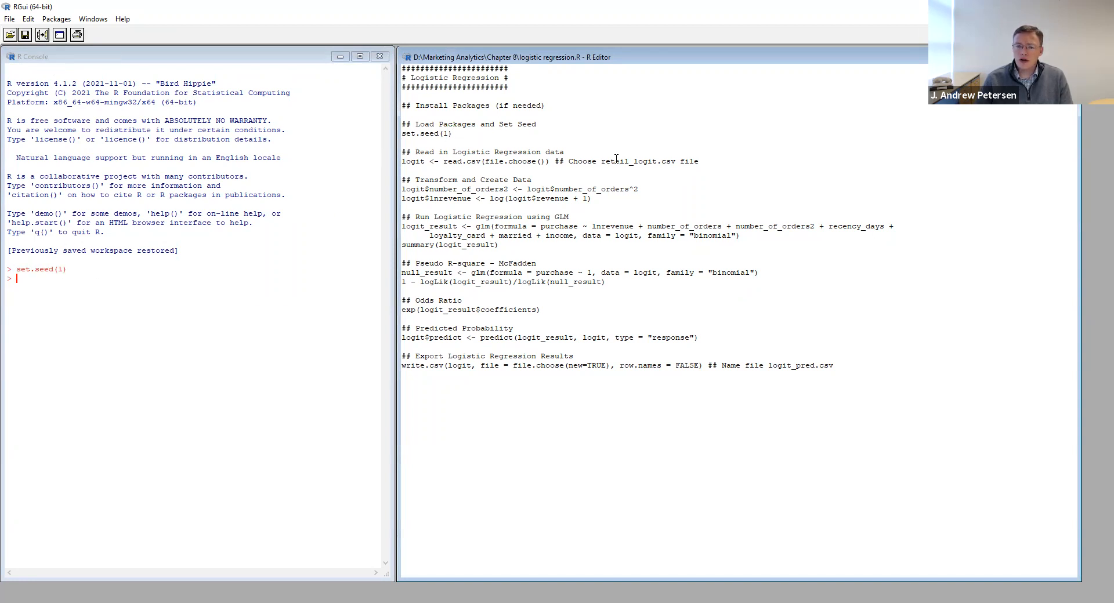
drag(702, 161, 403, 161)
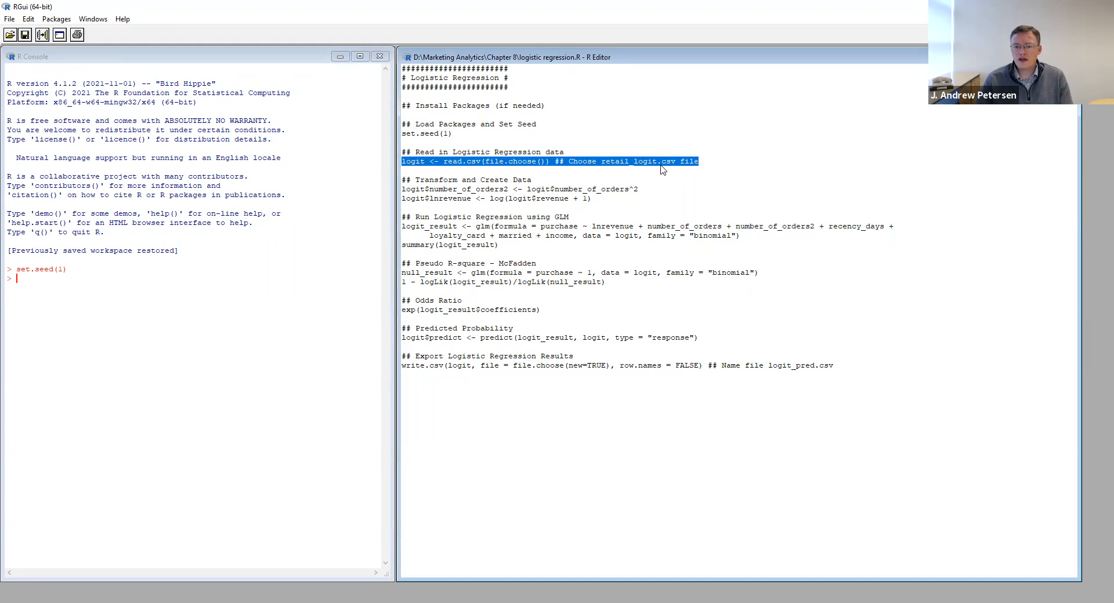
click(41, 36)
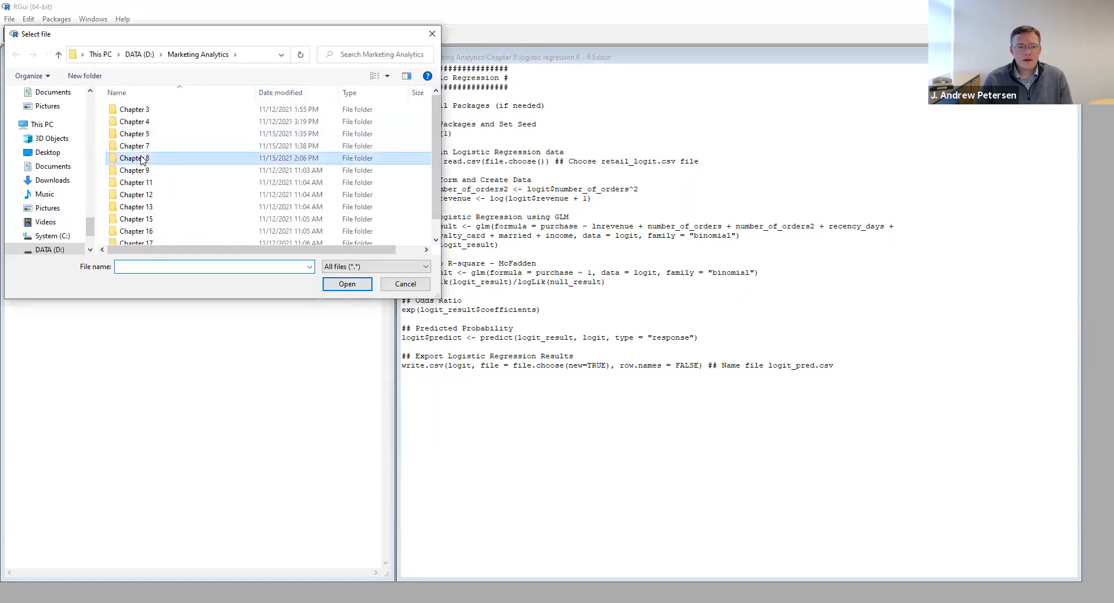
double_click(143, 159)
click(143, 122)
click(350, 284)
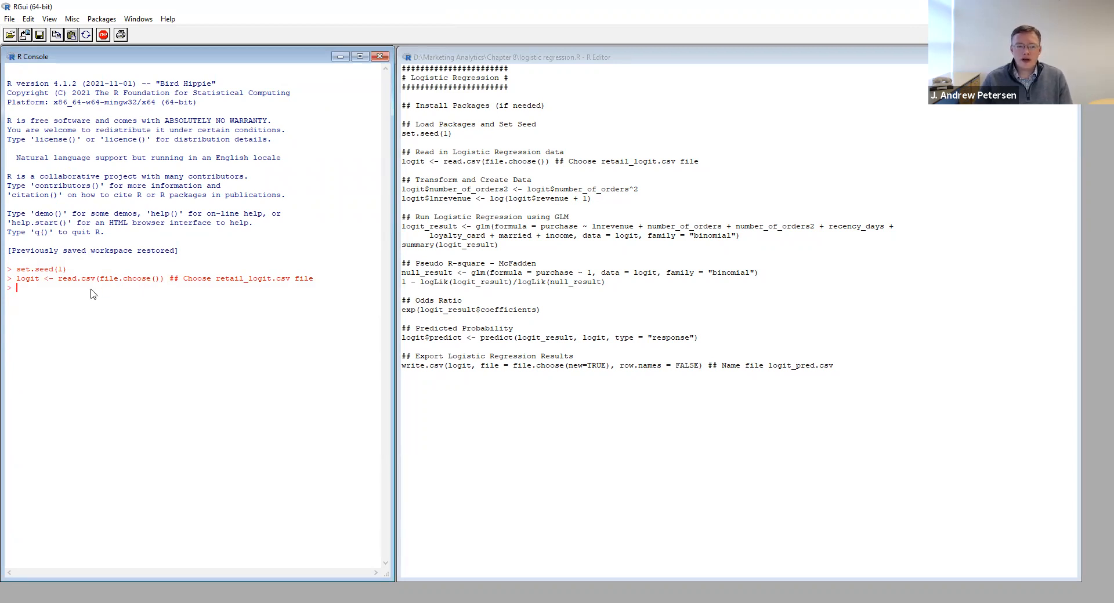
Preview the data with head(logit) and run the script lines creating number_of_orders2 and lnrevenue.
text(head(logit))
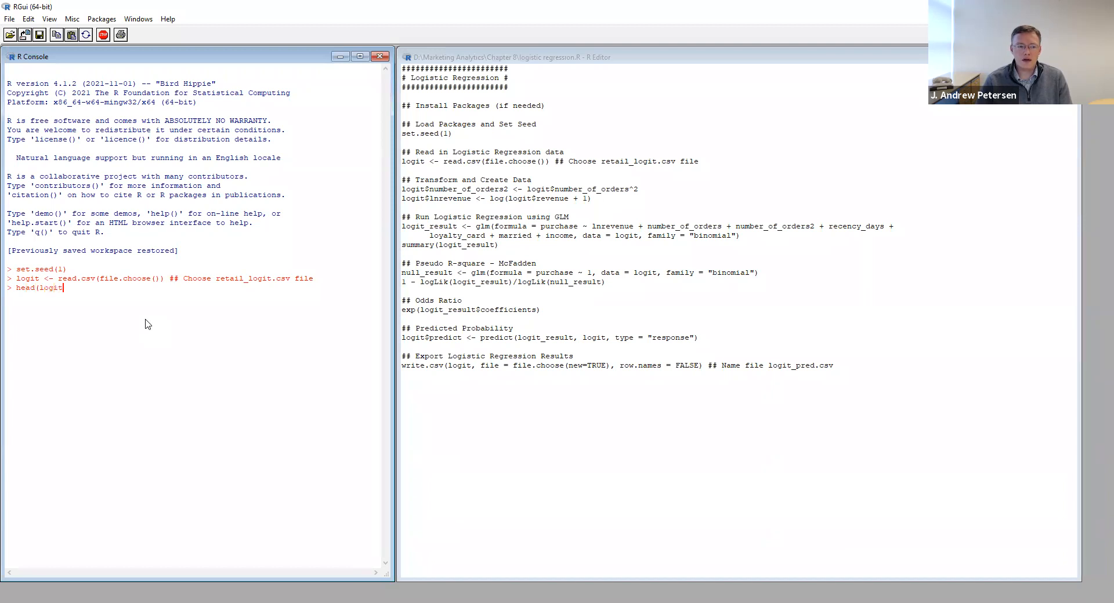
key(Return)
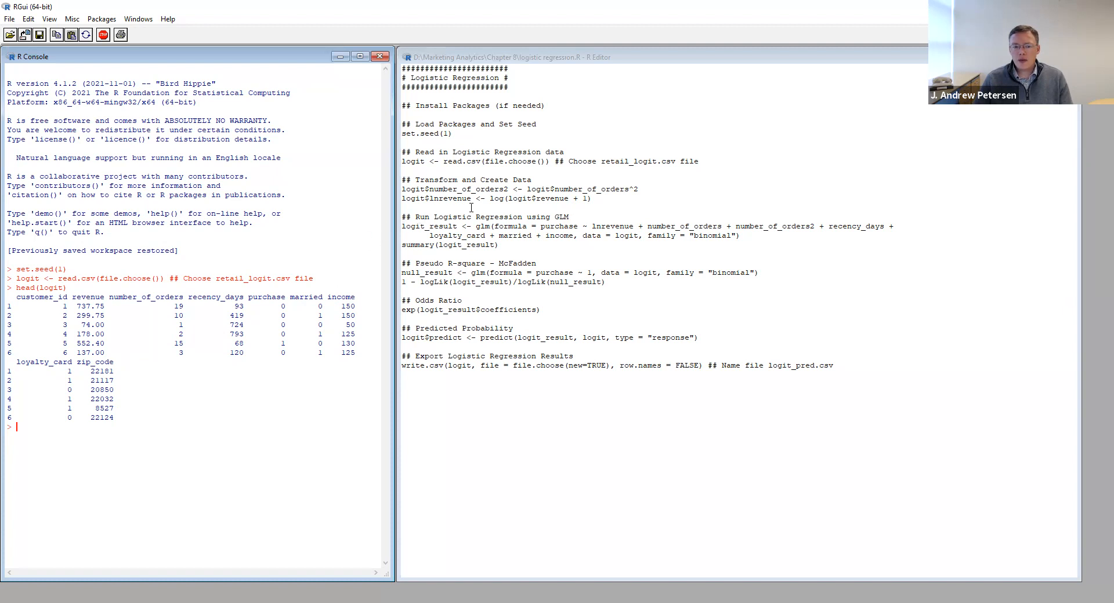
click(638, 189)
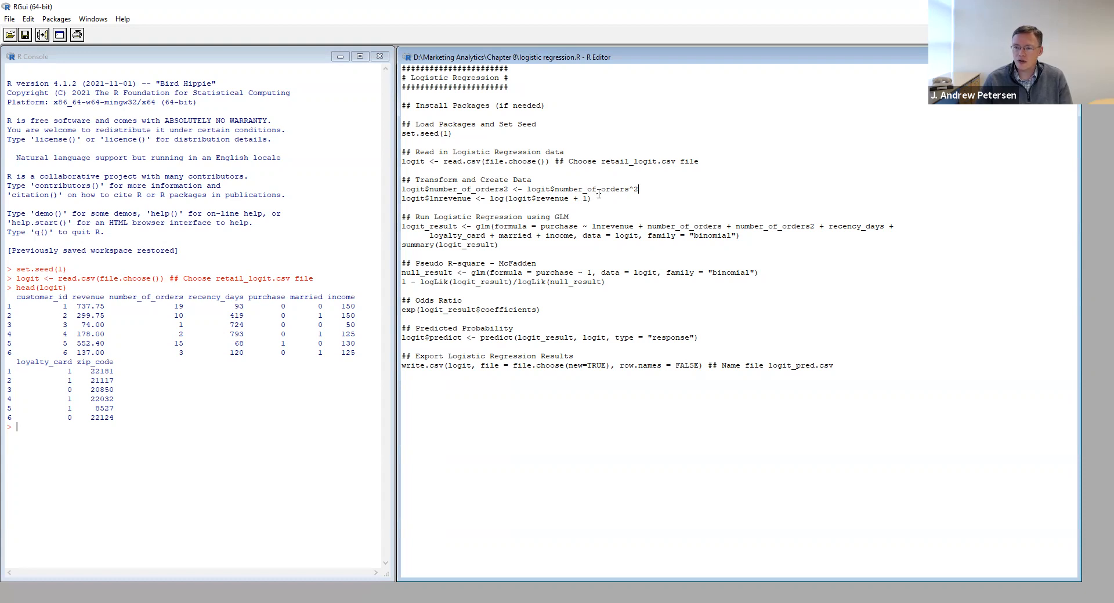
drag(592, 199, 395, 188)
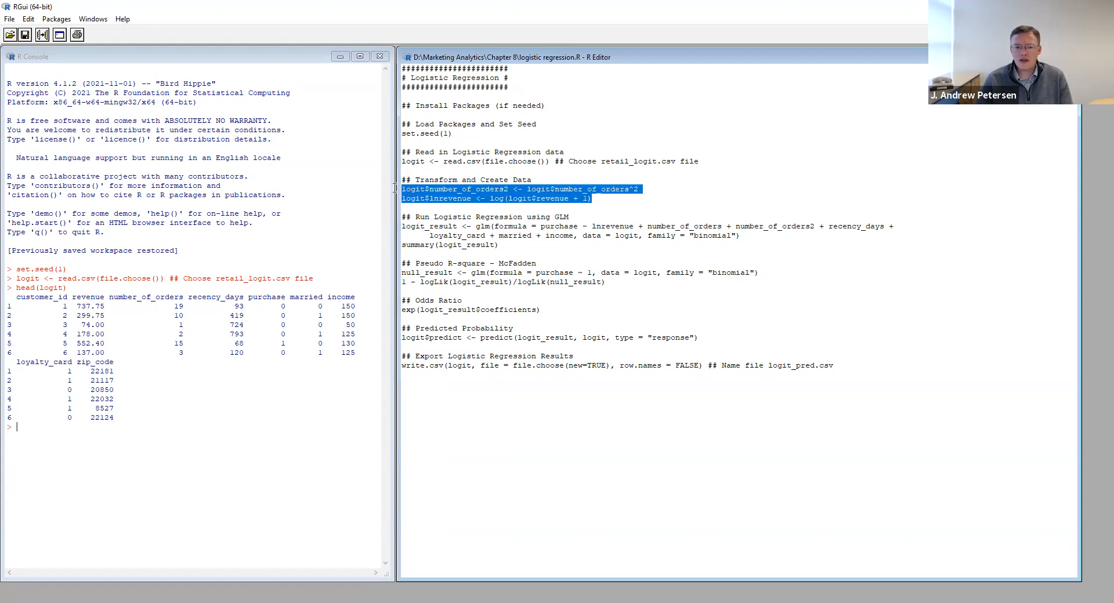
click(46, 36)
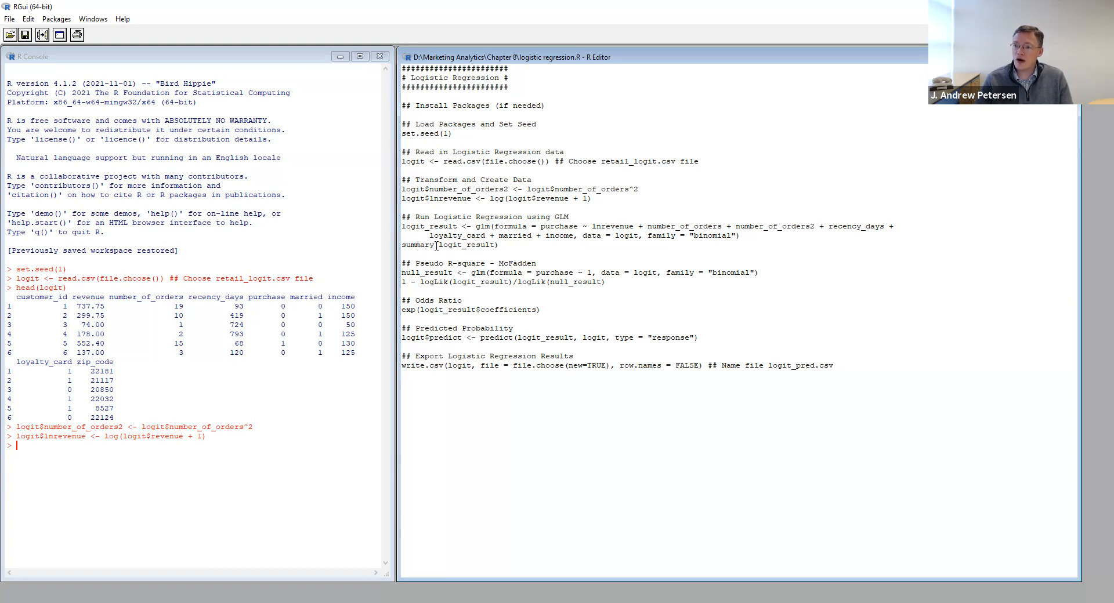
Run the script's binomial GLM on purchase with its summary, and the McFadden pseudo R-square lines.
drag(506, 245, 399, 227)
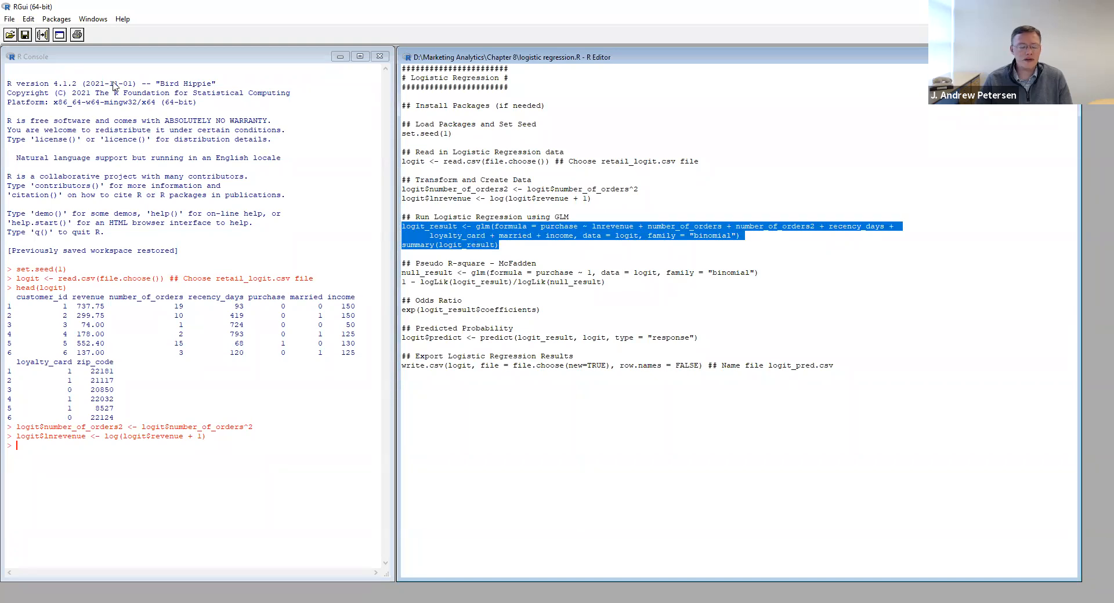
click(42, 34)
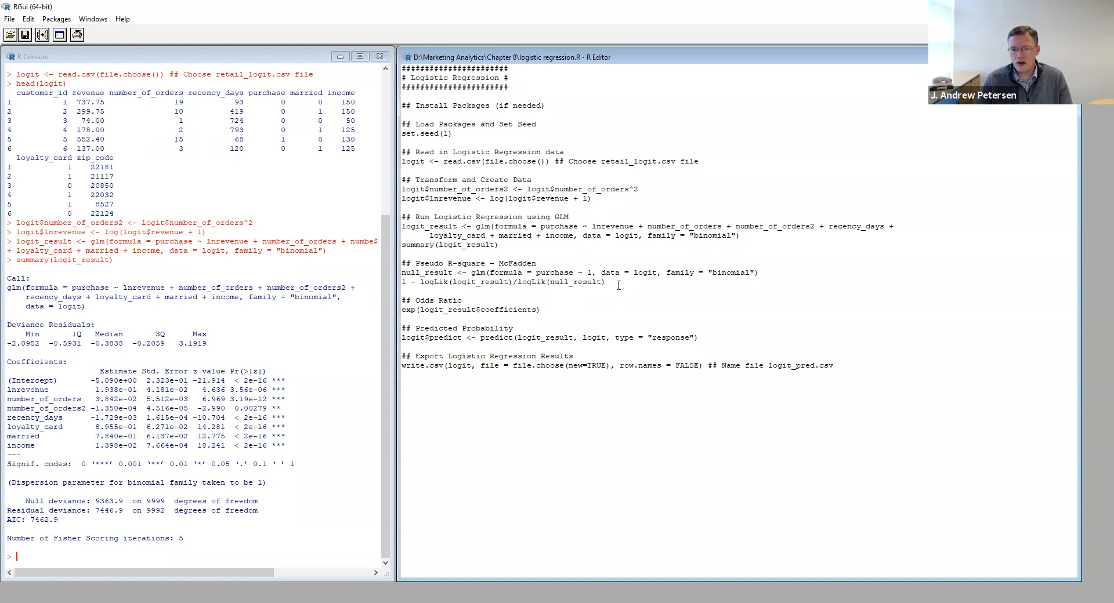
drag(619, 285, 402, 273)
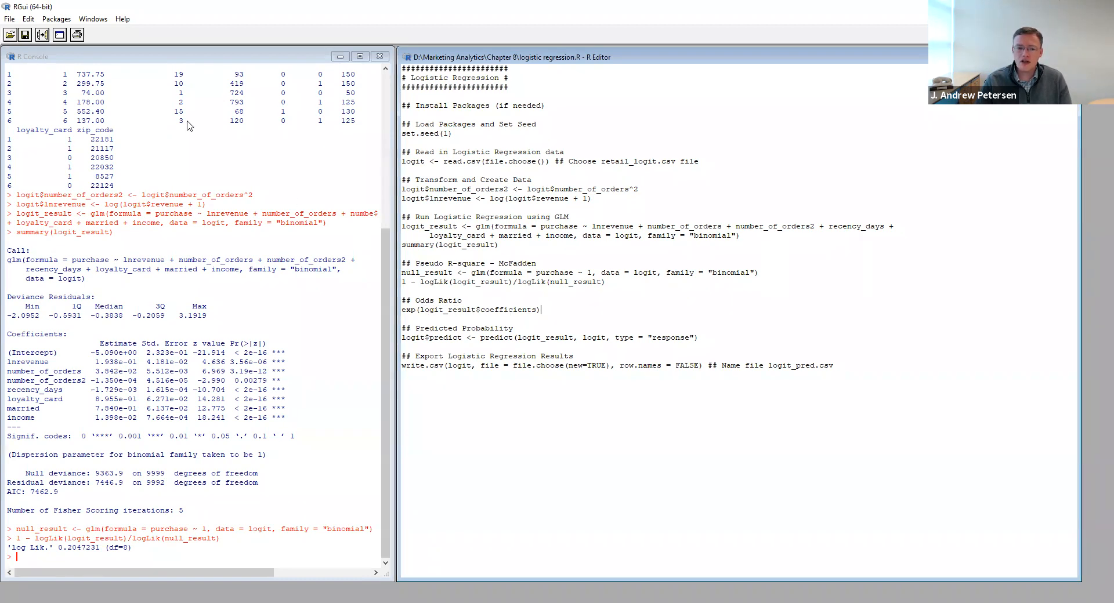
Run the script's odds ratio line and the line storing the predicted probabilities in logit$predict.
drag(541, 310, 401, 312)
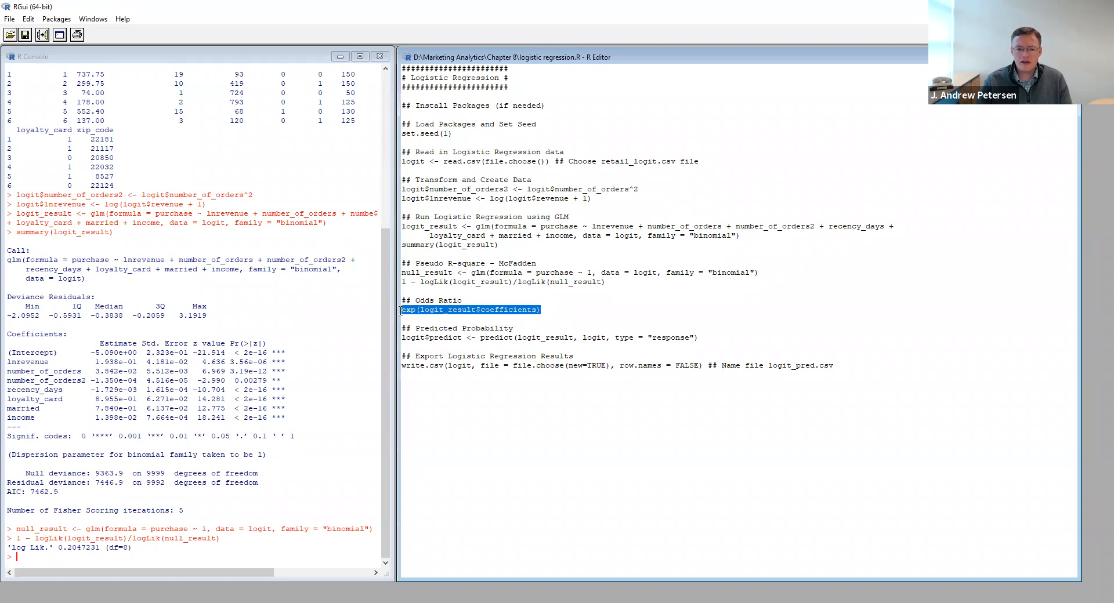
click(42, 34)
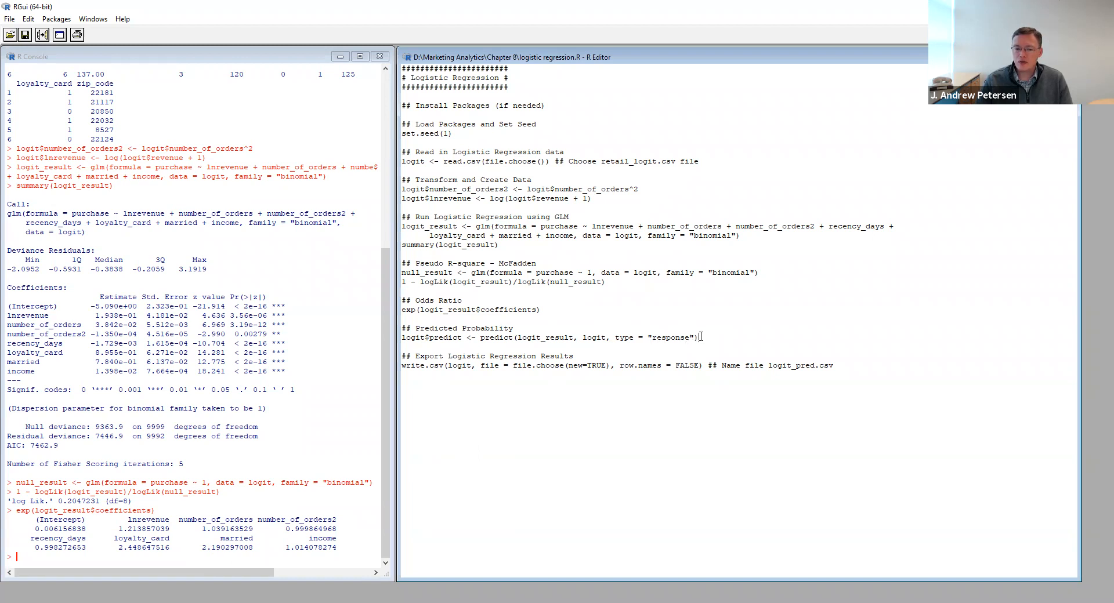
drag(700, 339, 400, 341)
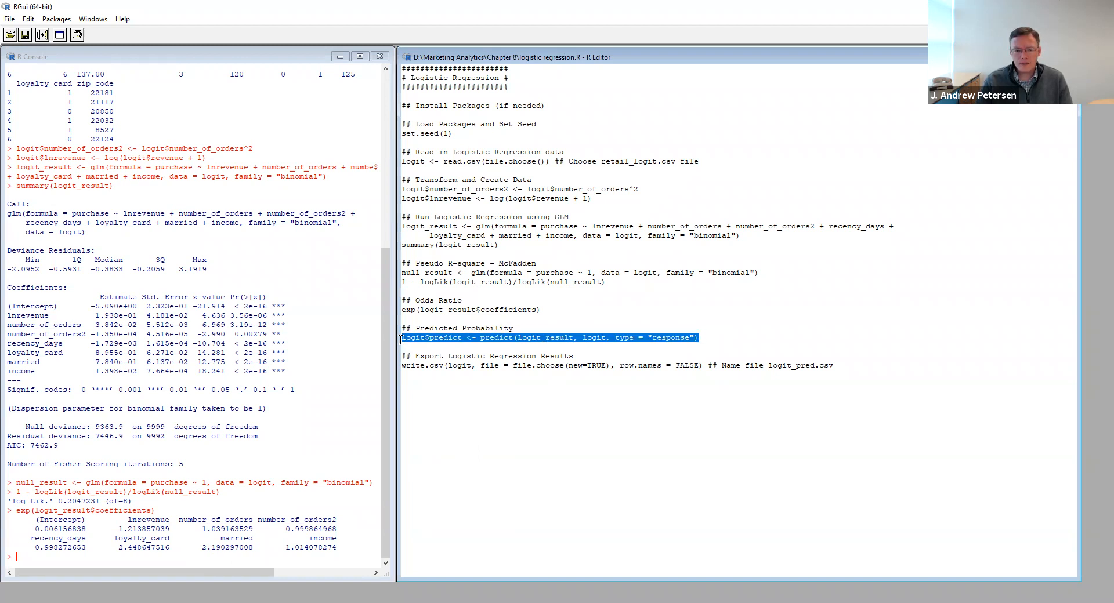
click(42, 35)
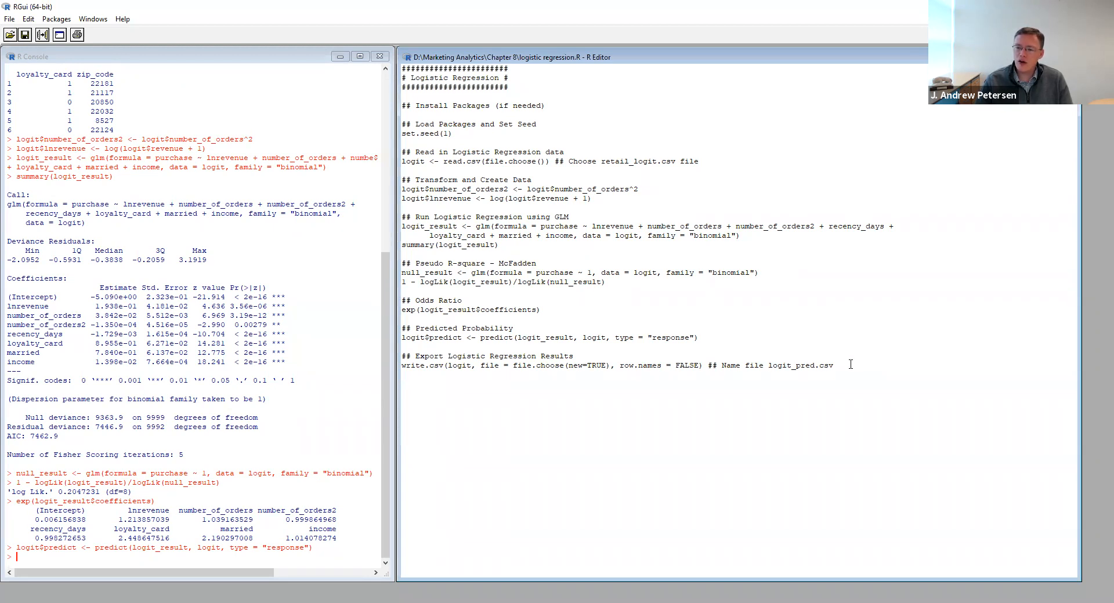
Run the write.csv line to export the results to a new file logit_pred.csv in the Chapter 8 folder.
drag(850, 365, 401, 367)
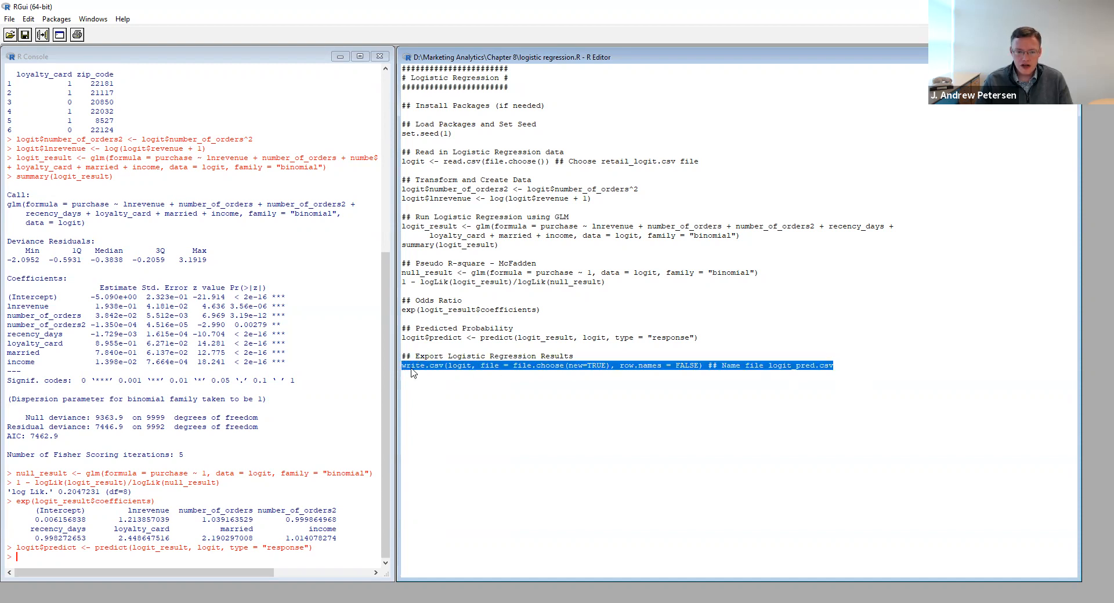
click(43, 36)
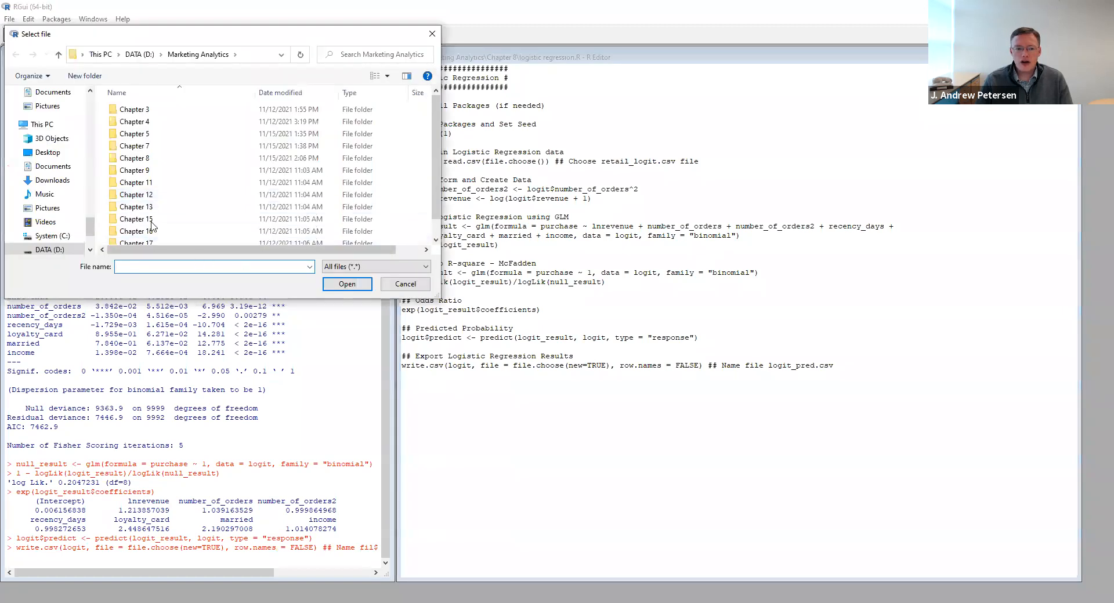
double_click(144, 164)
click(166, 265)
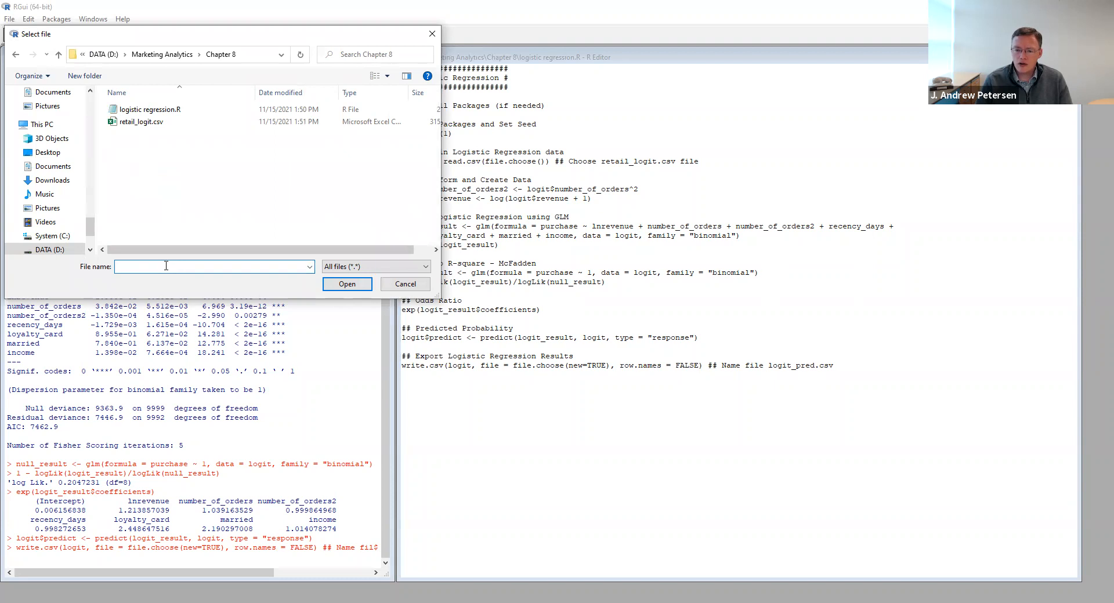
text(logit_pre)
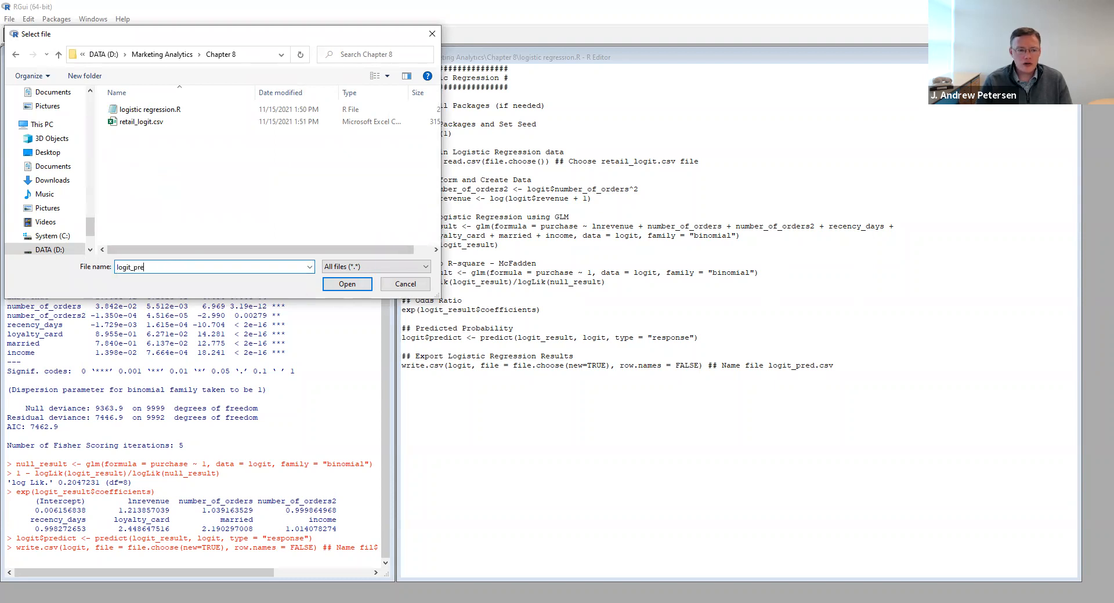
text(d.csv)
click(337, 281)
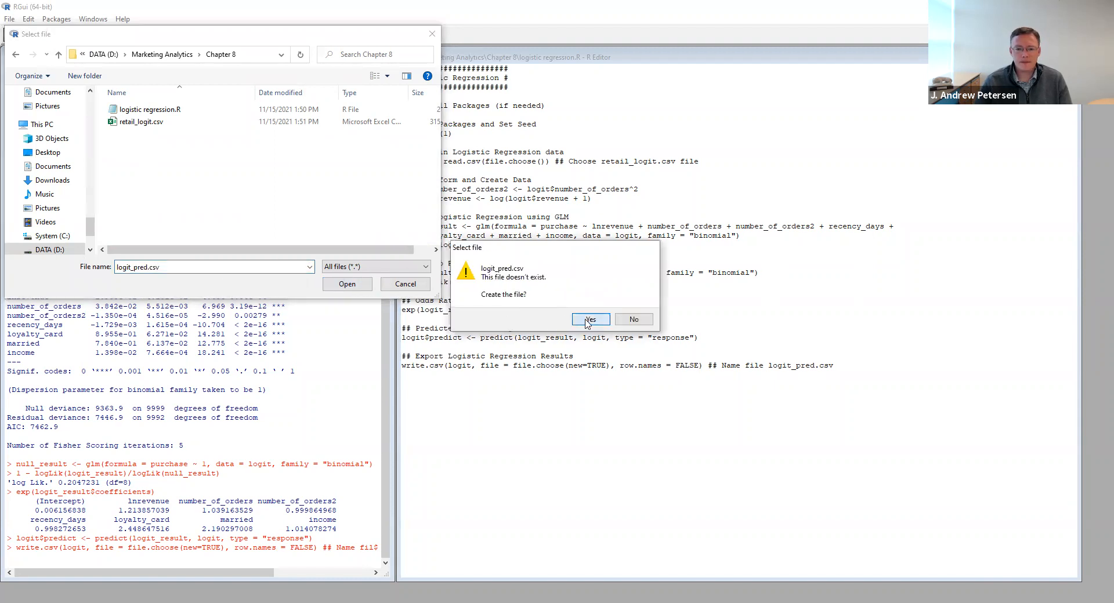
click(587, 320)
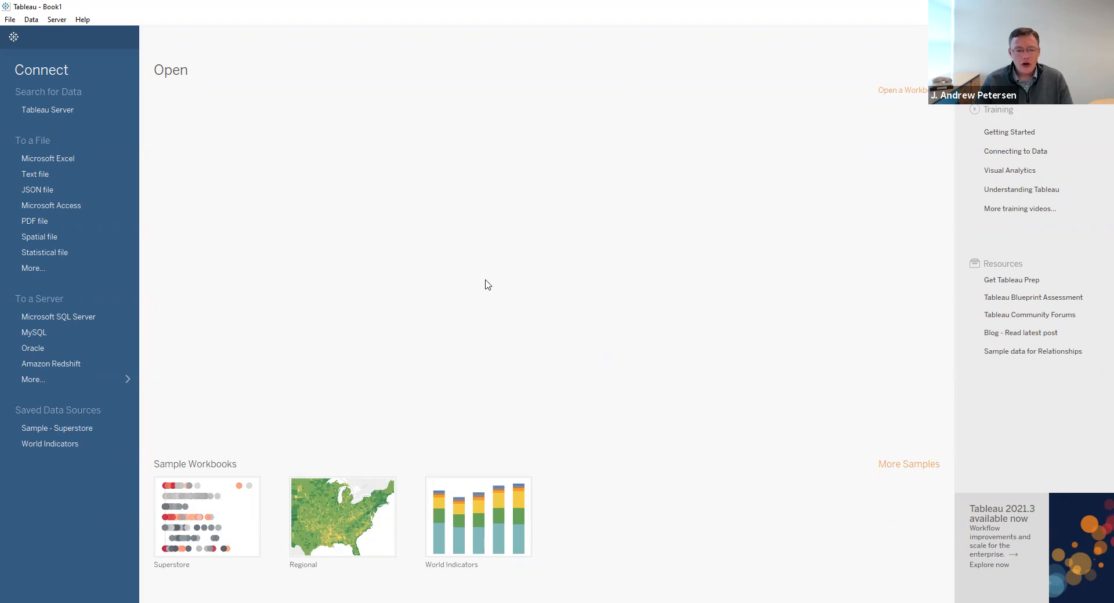
In Tableau, open logit_pred.csv as the data source and view the last columns of its data preview.
click(17, 23)
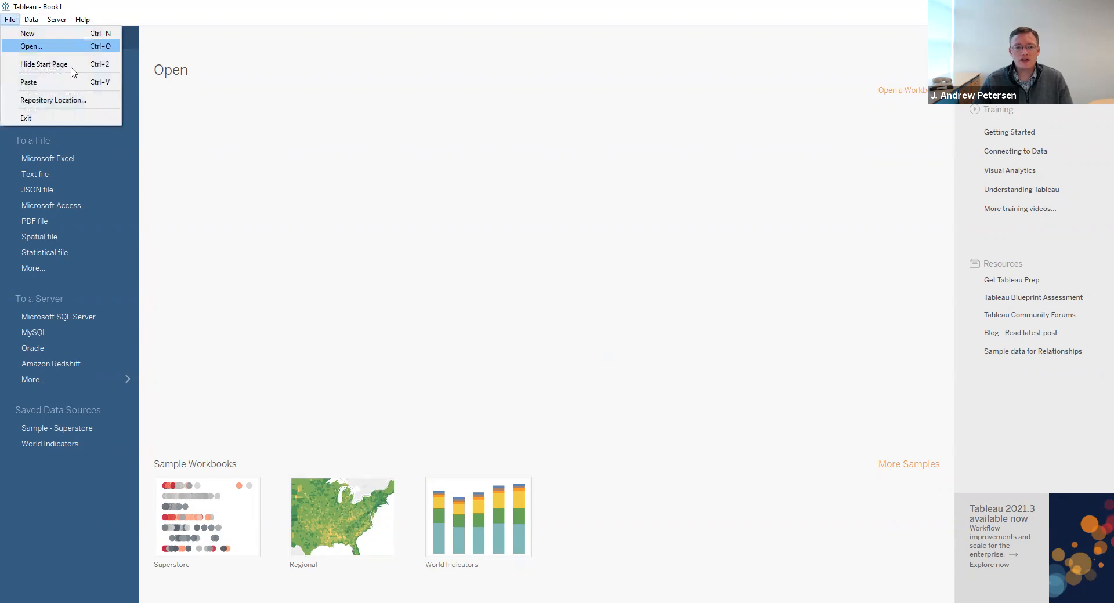
key(Return)
click(140, 99)
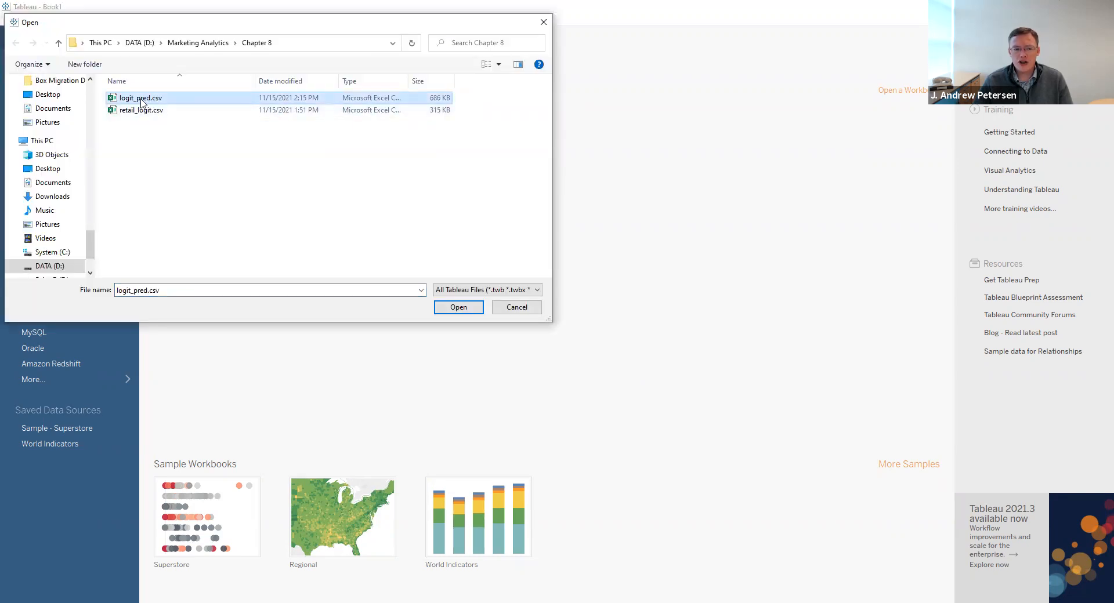
click(460, 308)
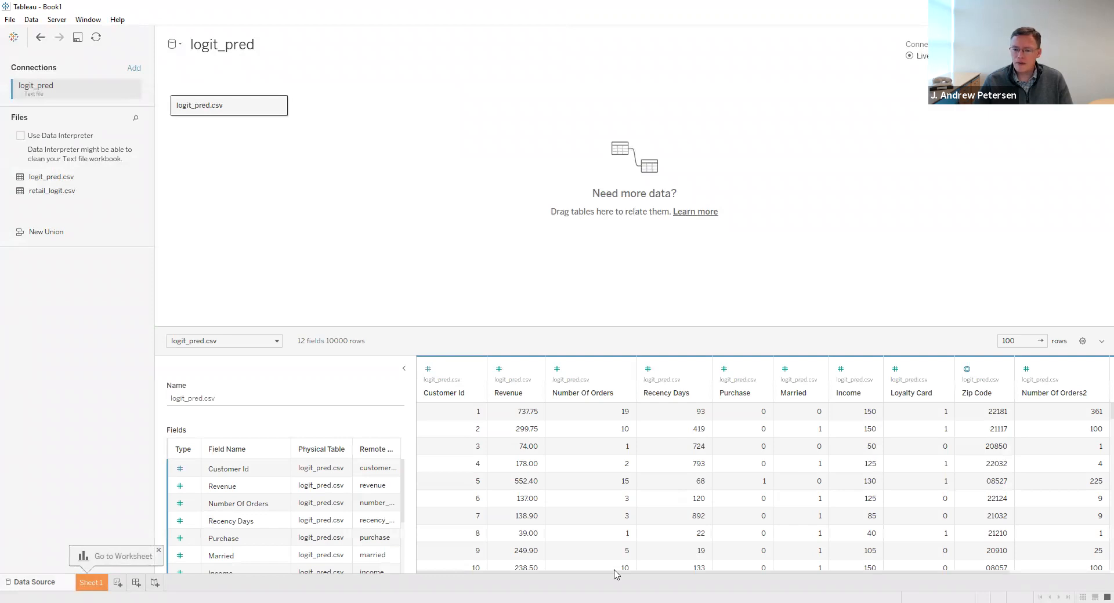
drag(624, 579, 834, 576)
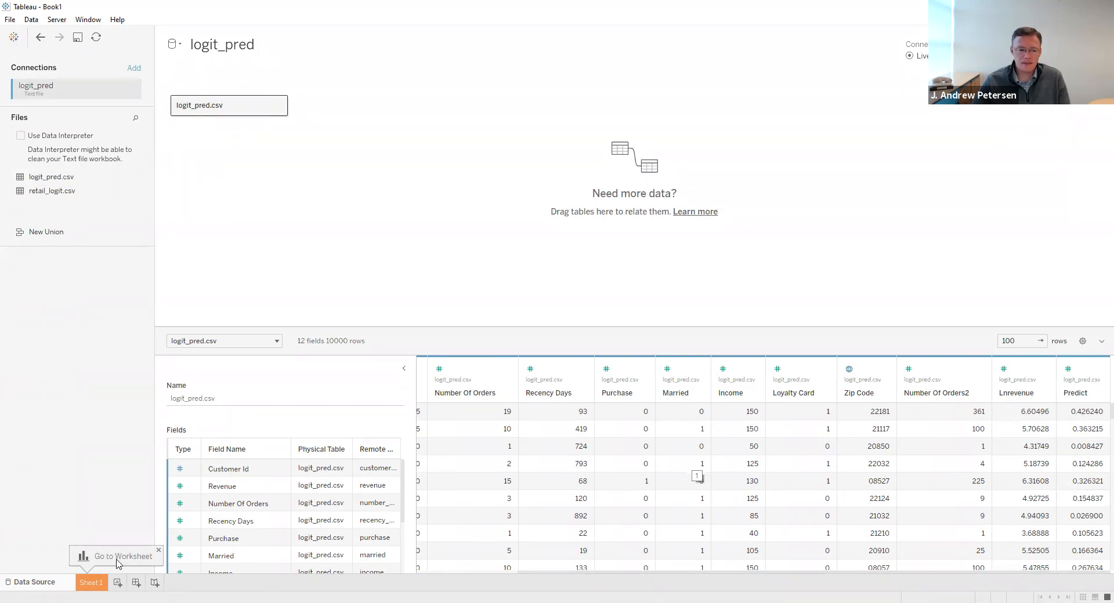
On Sheet 1, build a text table with Customer Id as rows and the sum of Predict as values.
click(90, 583)
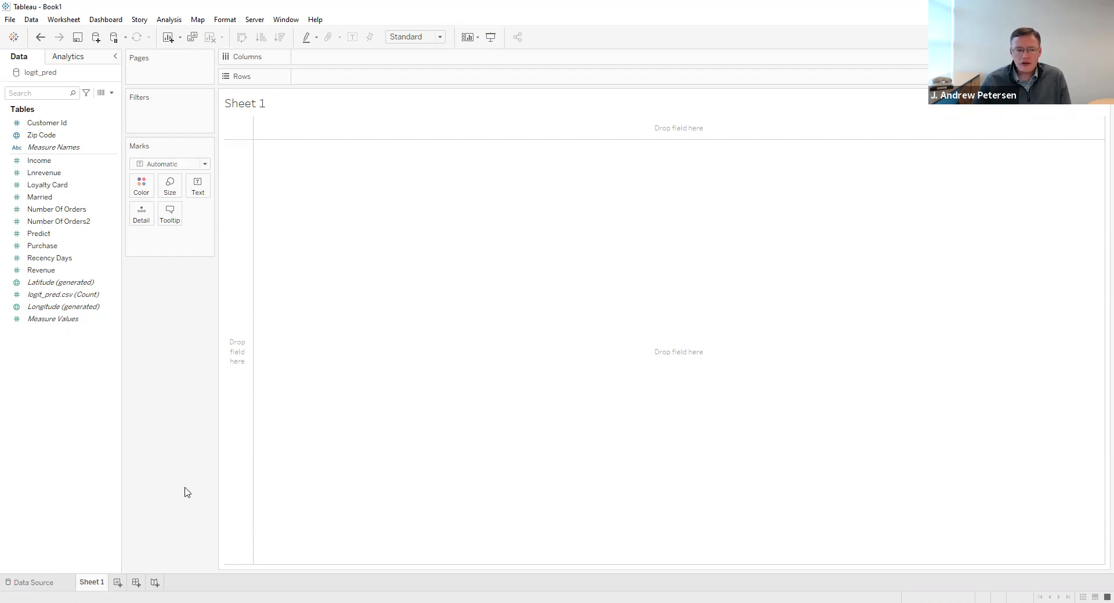
click(49, 123)
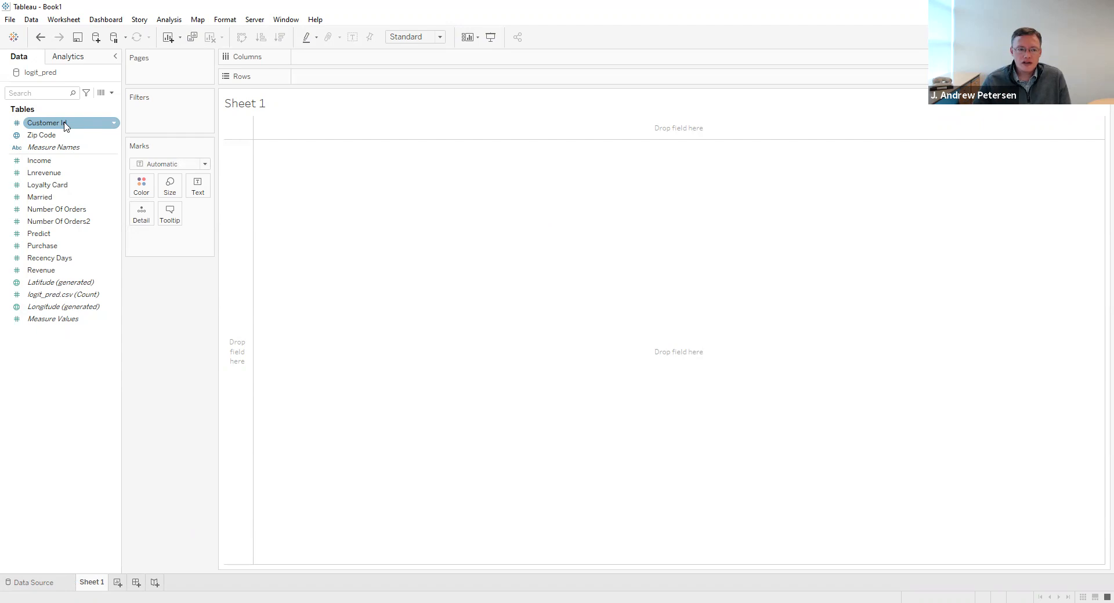
double_click(64, 124)
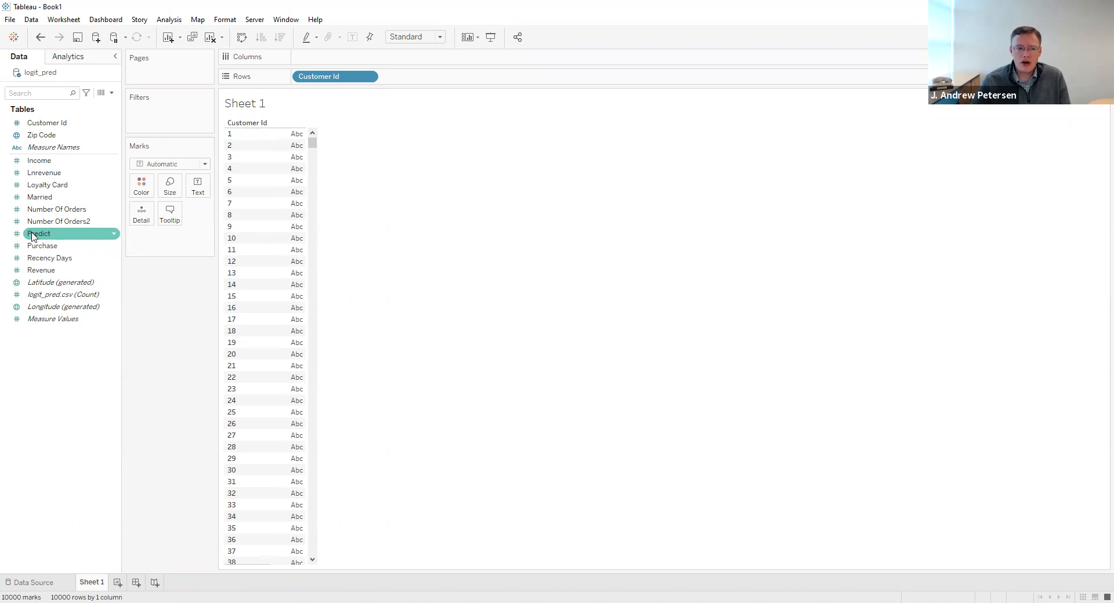
click(32, 235)
double_click(32, 235)
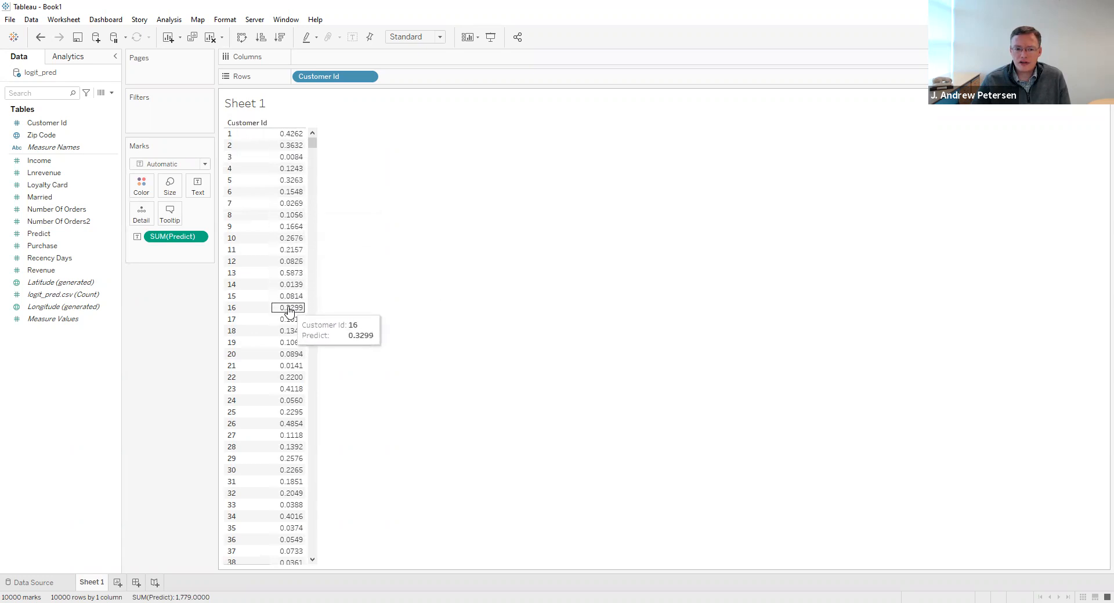
Add Purchase as a second measure in the customer table and color the values by Predict.
double_click(42, 247)
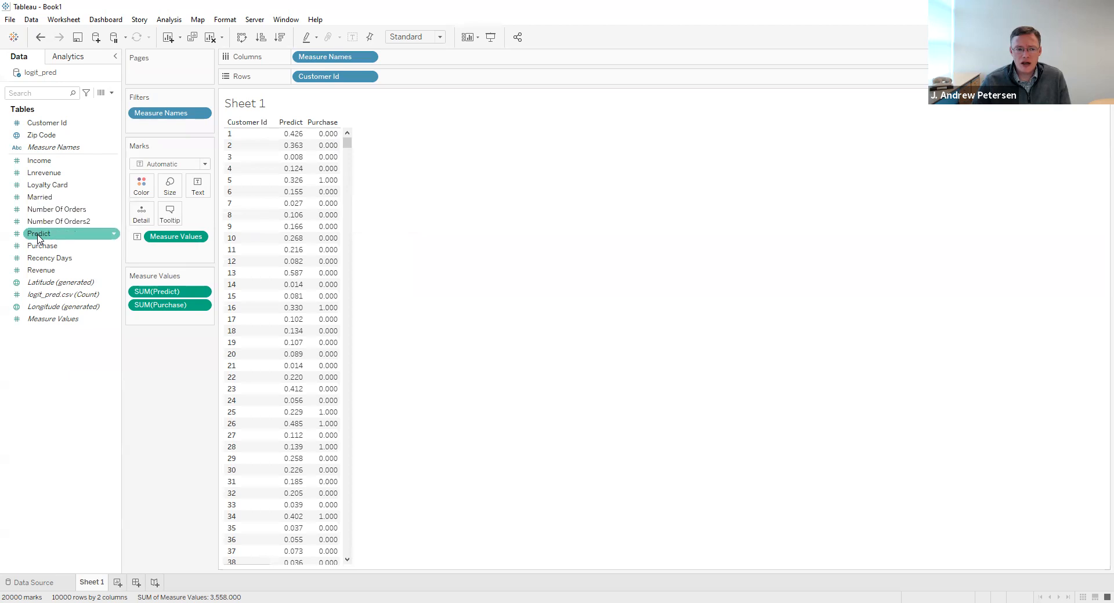
drag(38, 238, 141, 190)
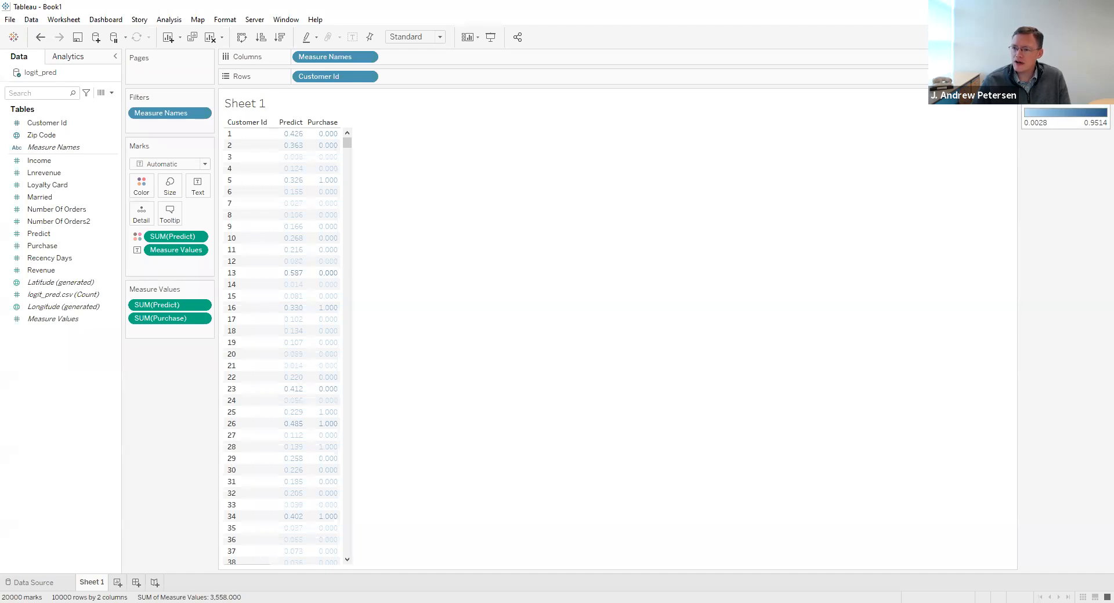
Give the Predict color scale the Orange-Blue Diverging palette with stepped color in 2 steps.
click(1104, 98)
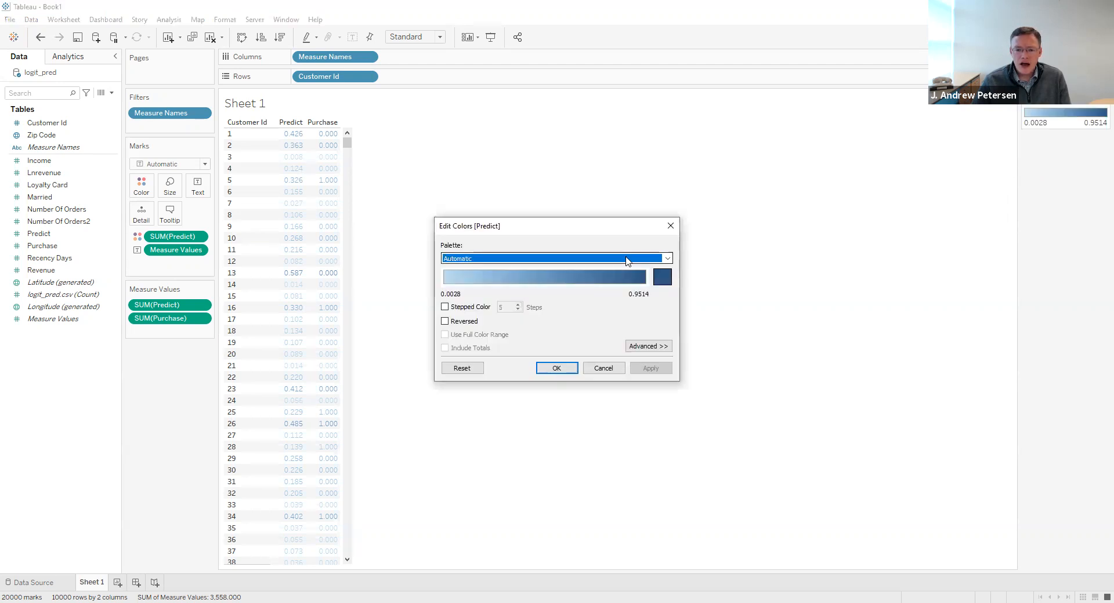
click(627, 259)
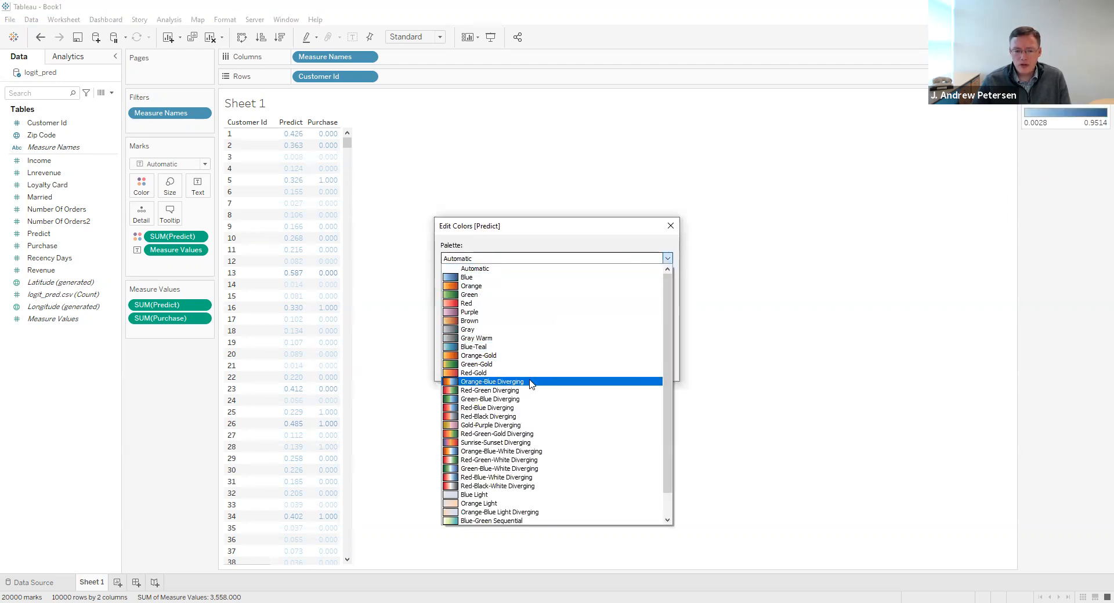
click(484, 382)
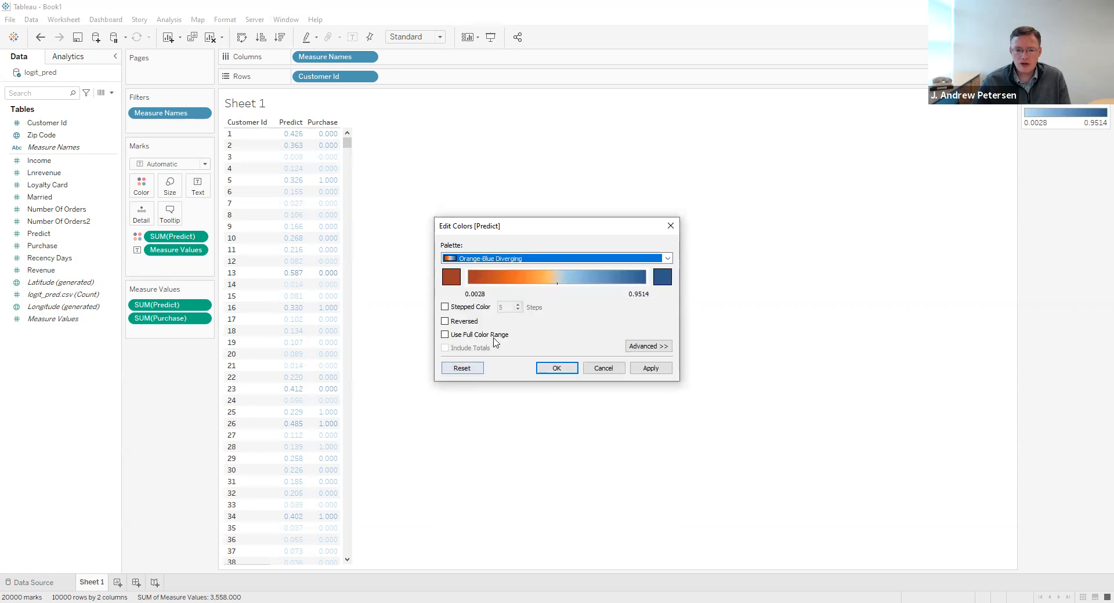
click(484, 309)
click(519, 310)
click(518, 310)
click(518, 311)
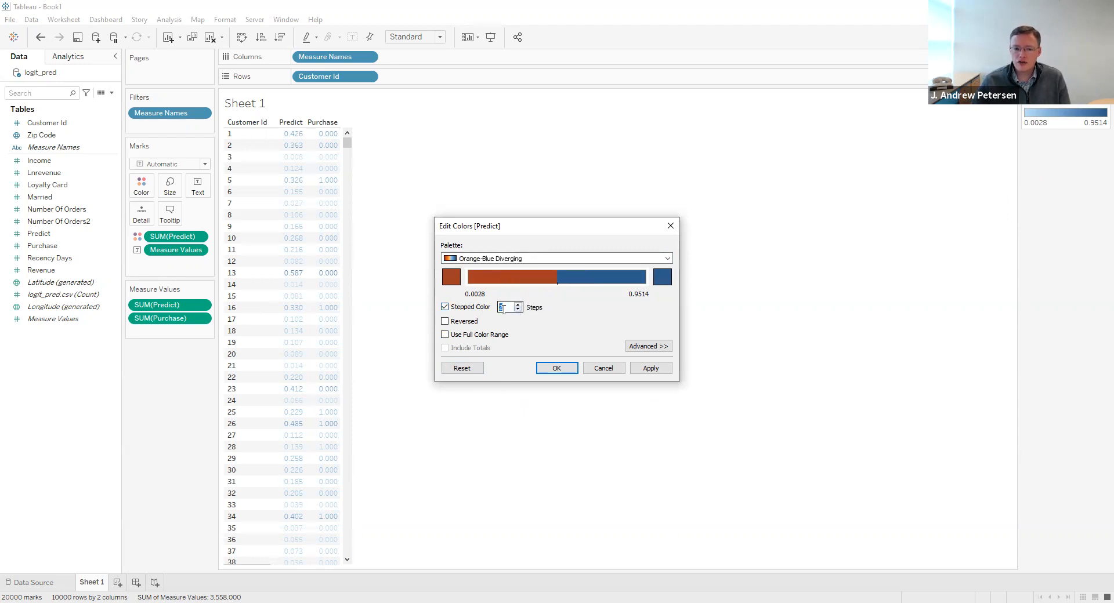
Set the center of the Predict color scale to 0.1563 and apply it to the table.
click(647, 347)
click(451, 397)
double_click(458, 409)
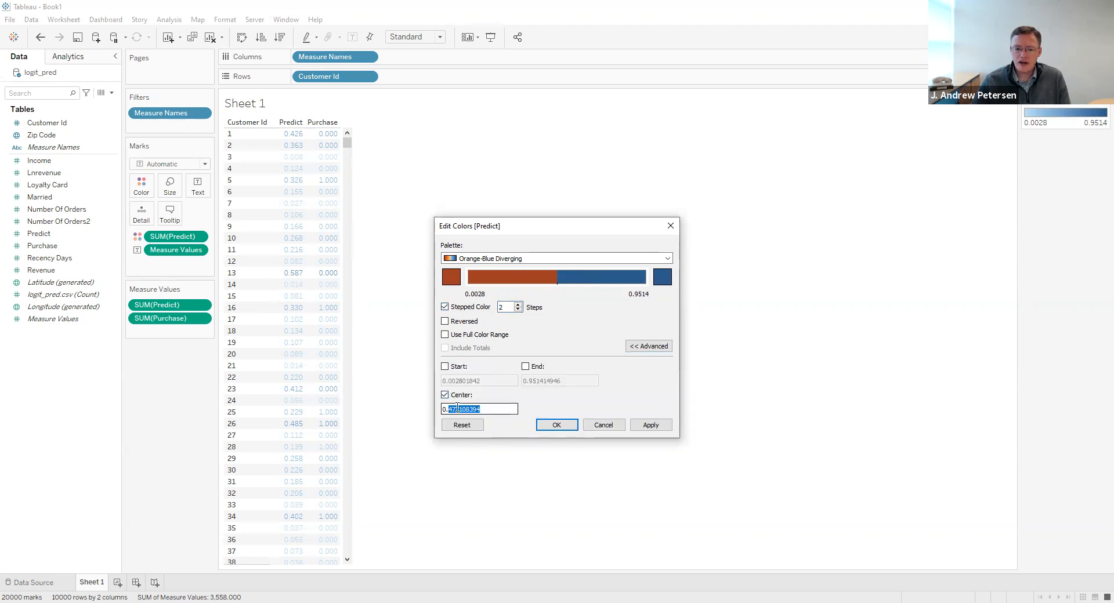
text(1563)
click(641, 425)
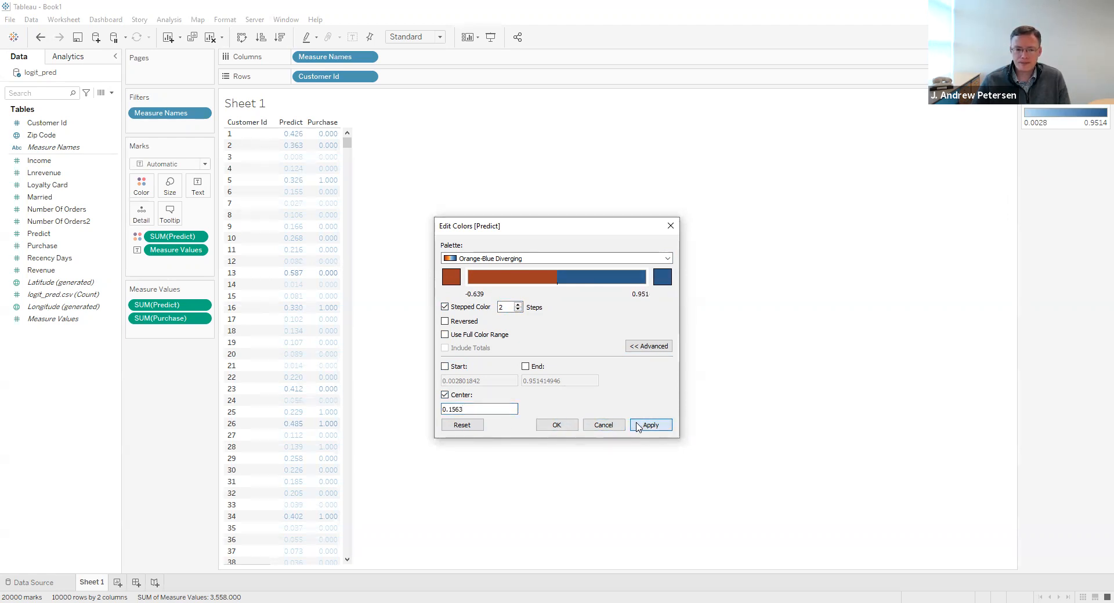
click(556, 425)
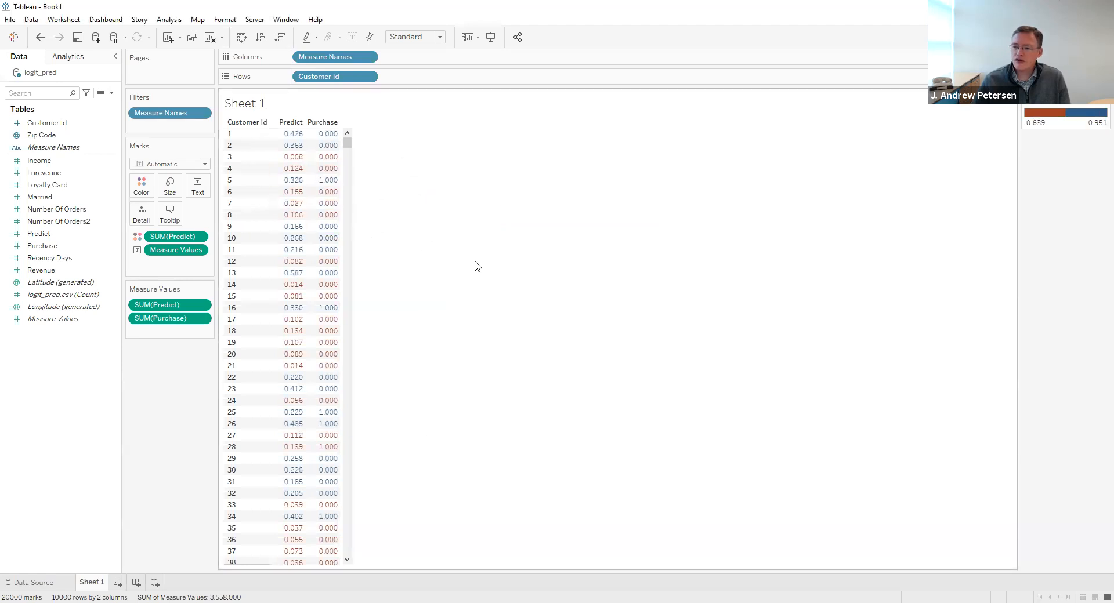
Set the worksheet font size to 16 and widen the table columns so their headers show in full.
mouse_move(295, 286)
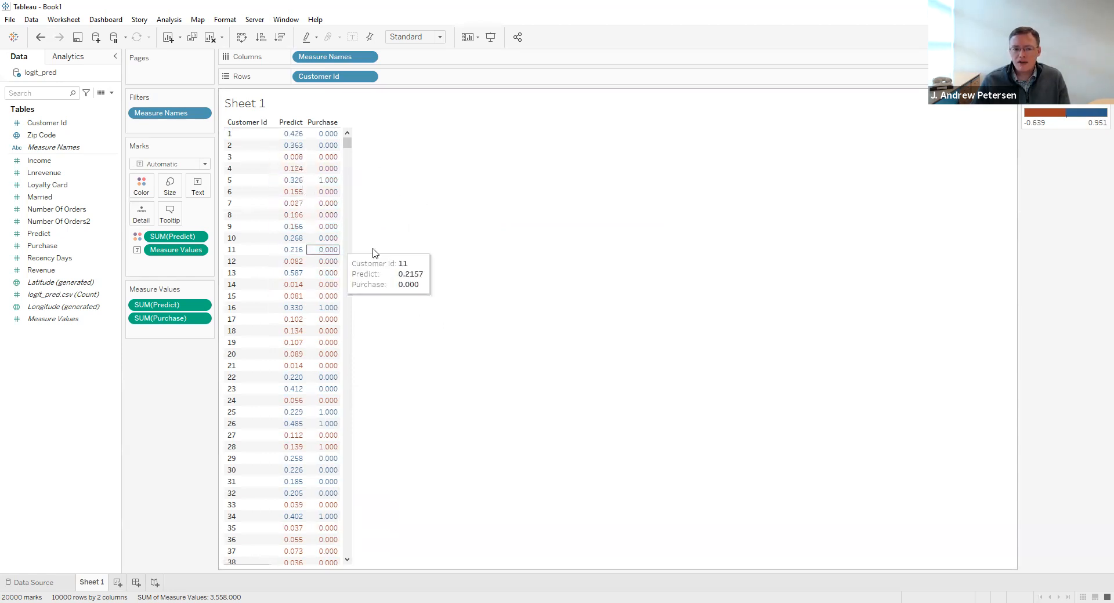
right_click(452, 288)
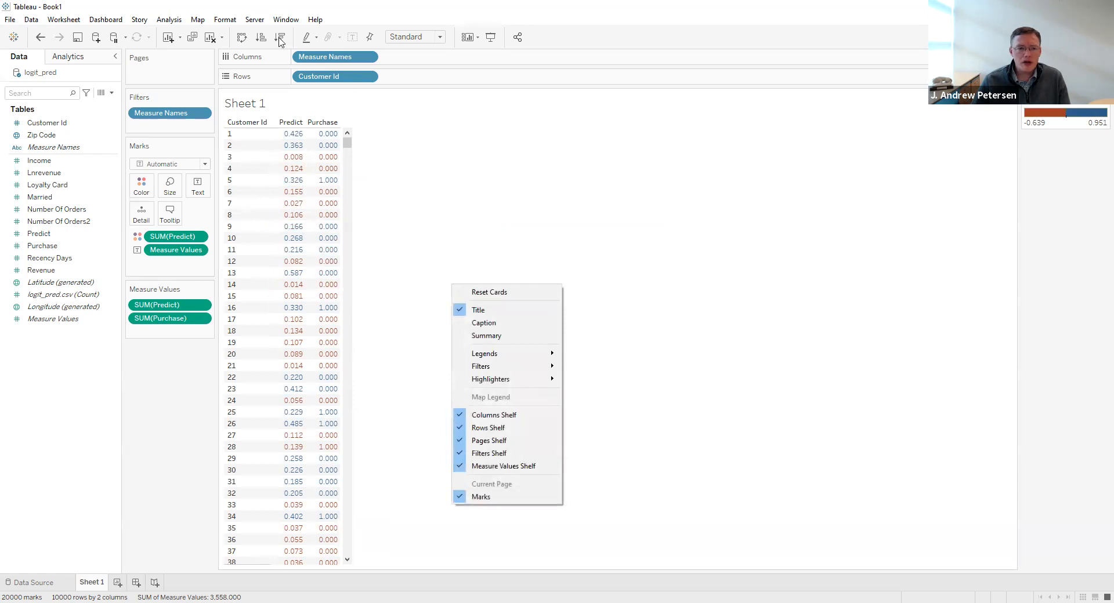
click(225, 19)
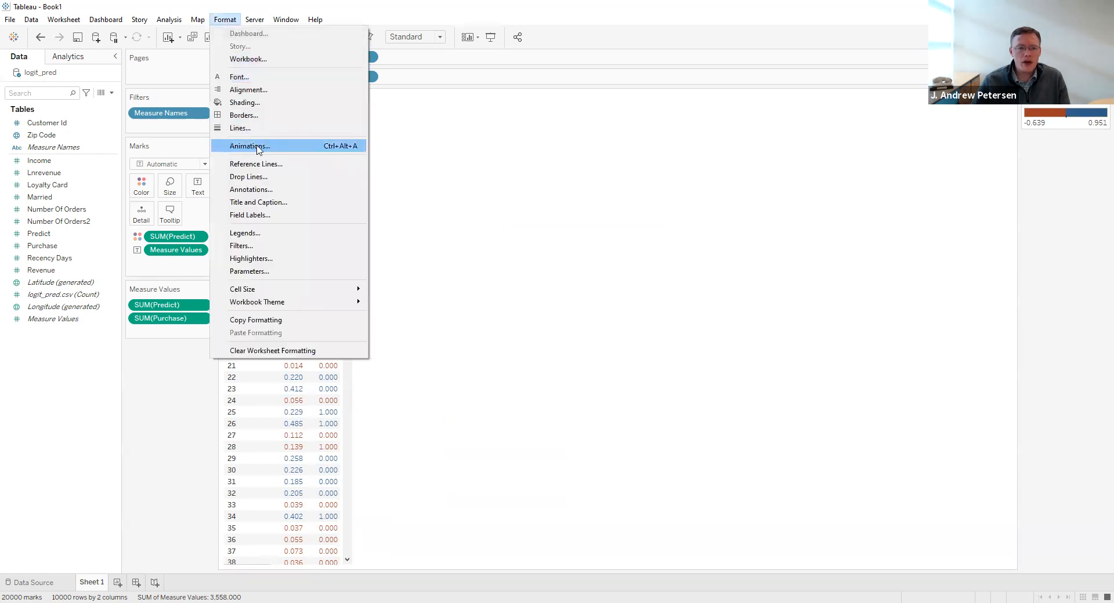
click(251, 81)
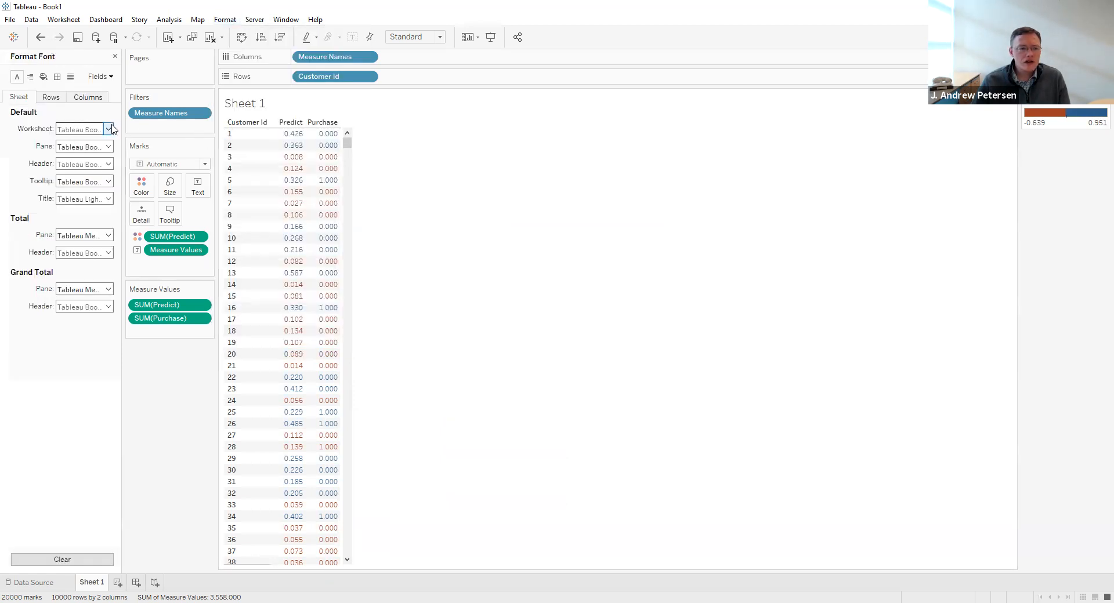
click(109, 128)
click(84, 162)
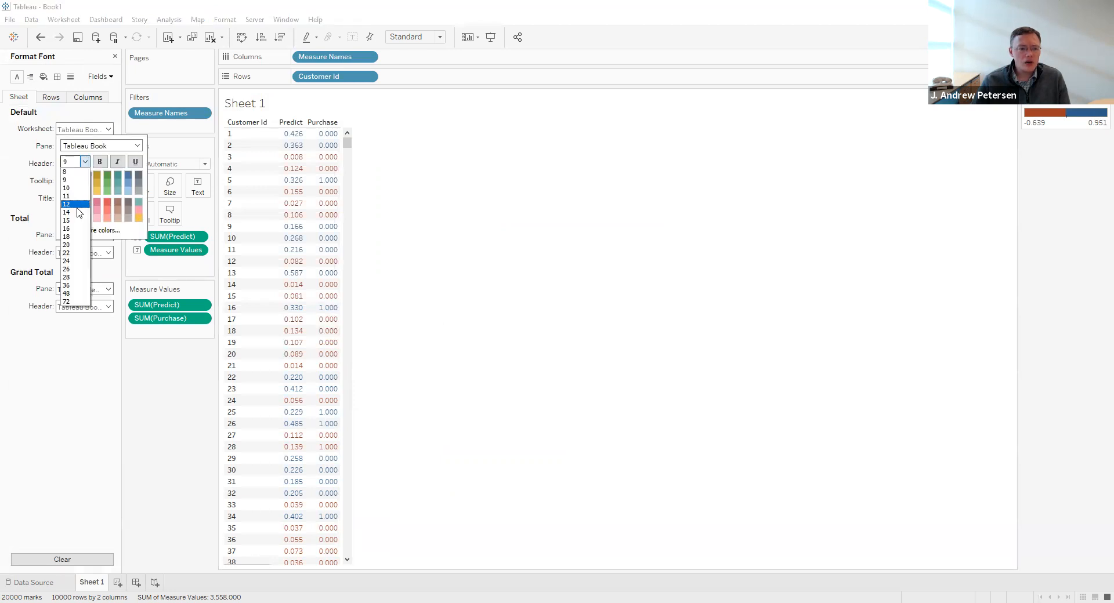
click(73, 233)
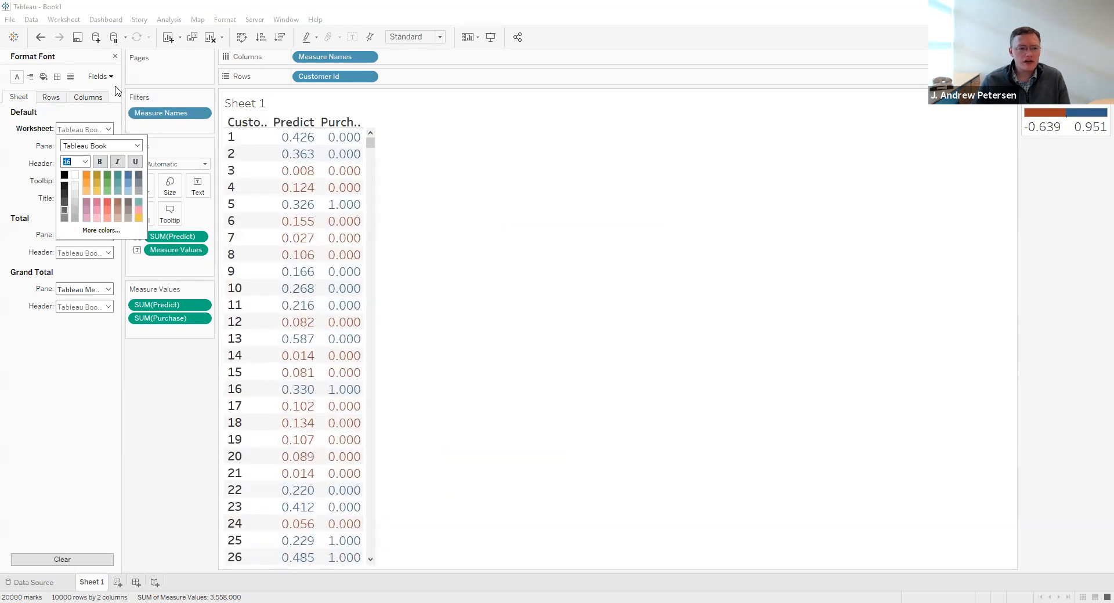
click(114, 57)
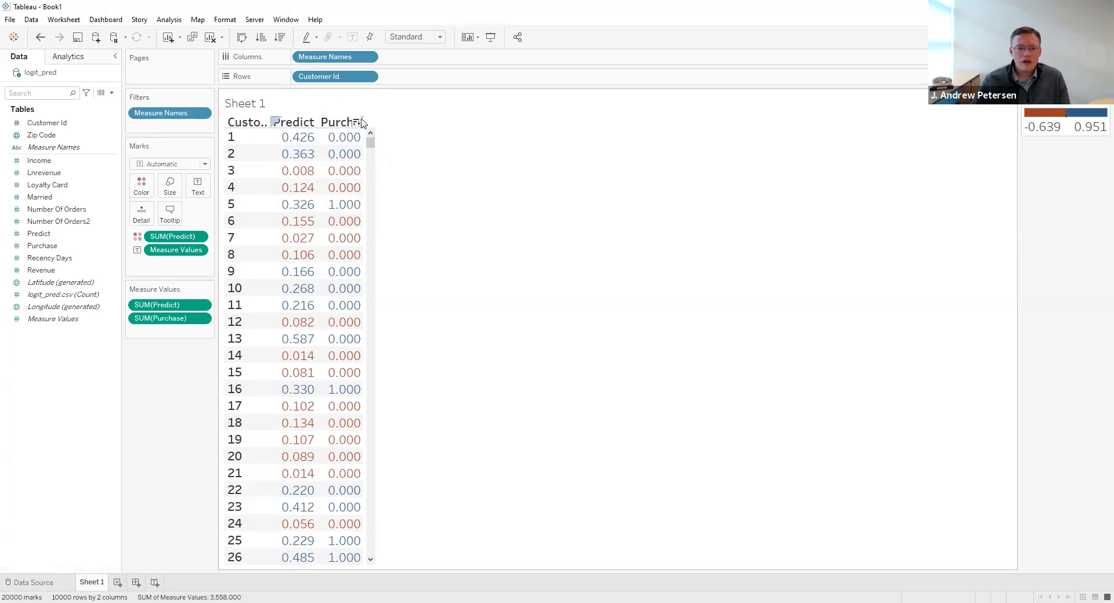
drag(392, 121, 393, 120)
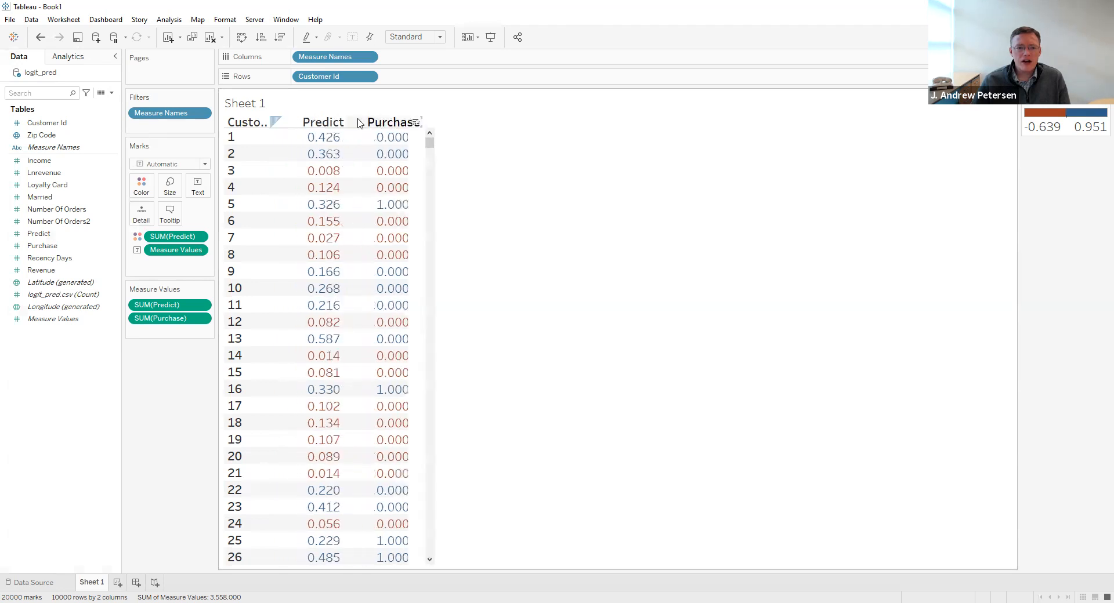
drag(271, 133, 300, 134)
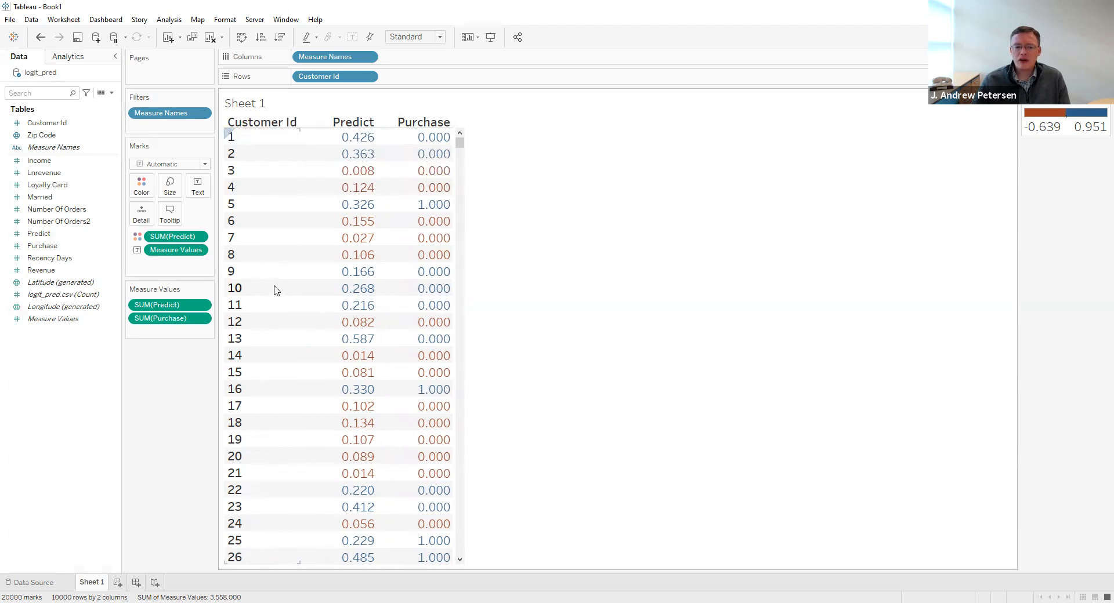
Change the sheet title to "Predicted vs. Actual Purchase for Each Customer".
mouse_move(353, 256)
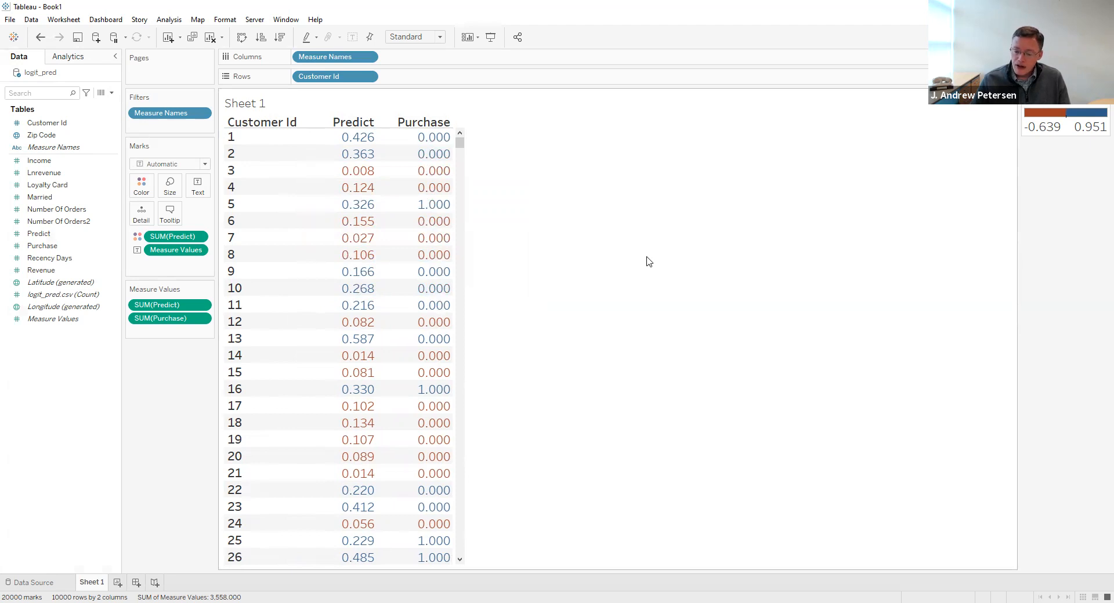
double_click(270, 104)
triple_click(467, 254)
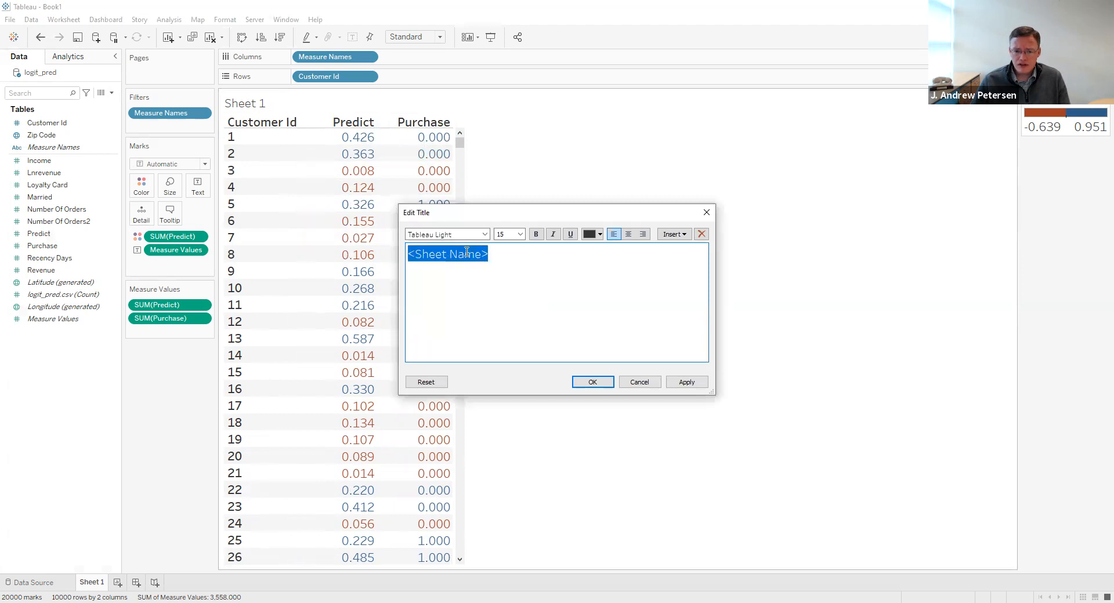
text(Predicted vs. Actual Purchase for Each Customer)
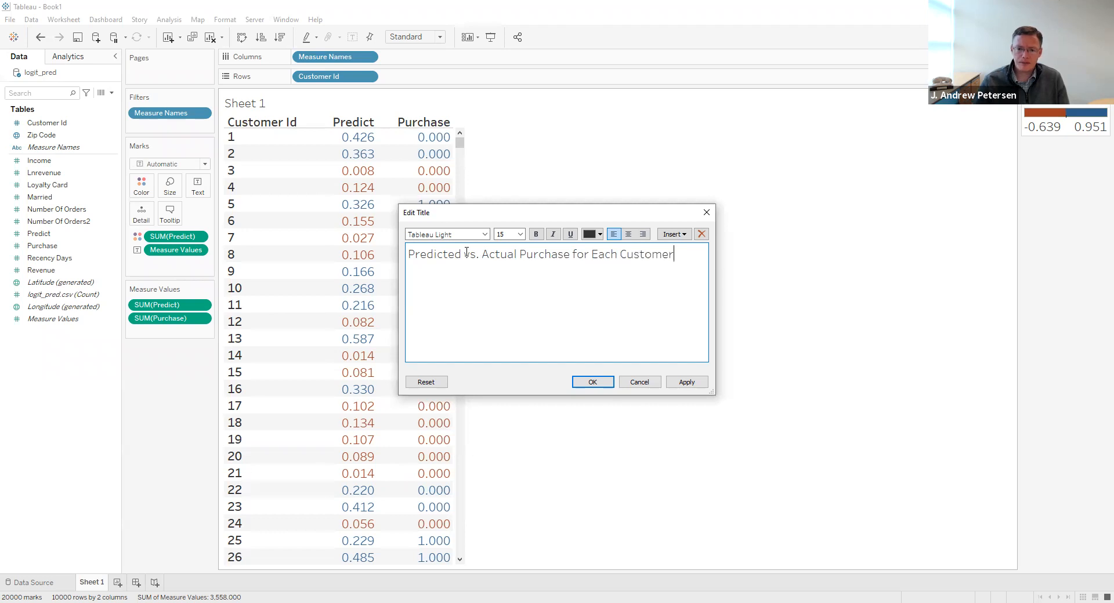
click(686, 382)
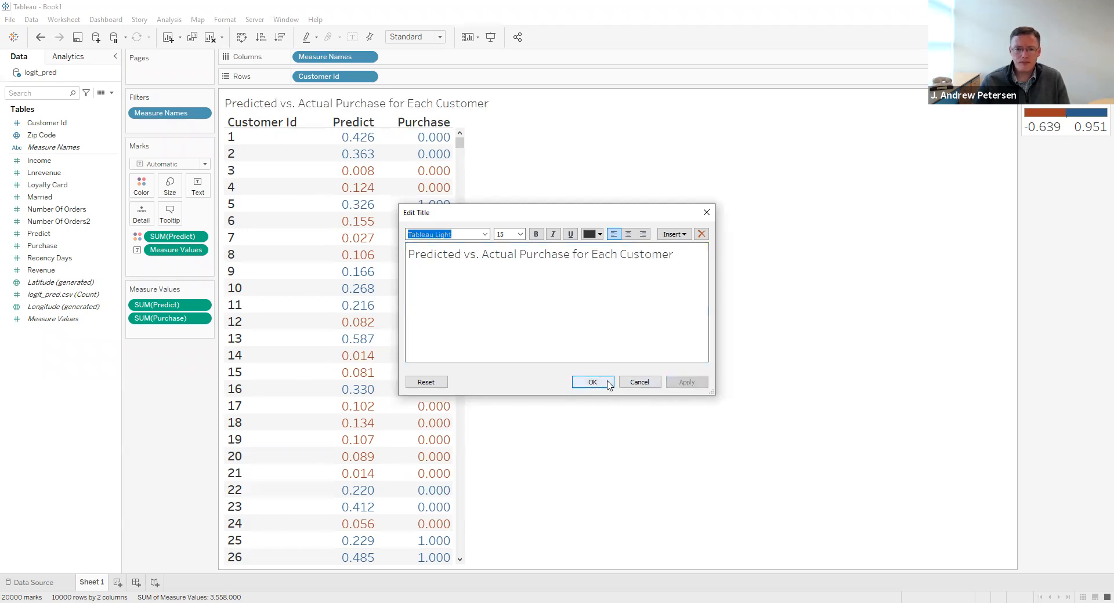
click(592, 381)
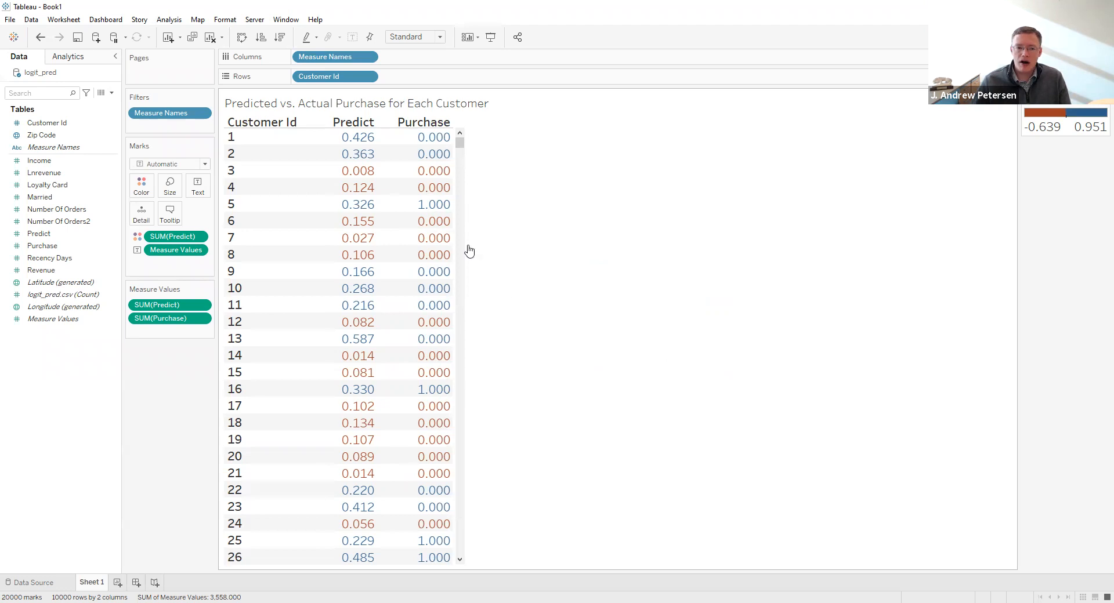
Sort the customers by Predict in descending order and color the table values by Purchase instead.
click(369, 123)
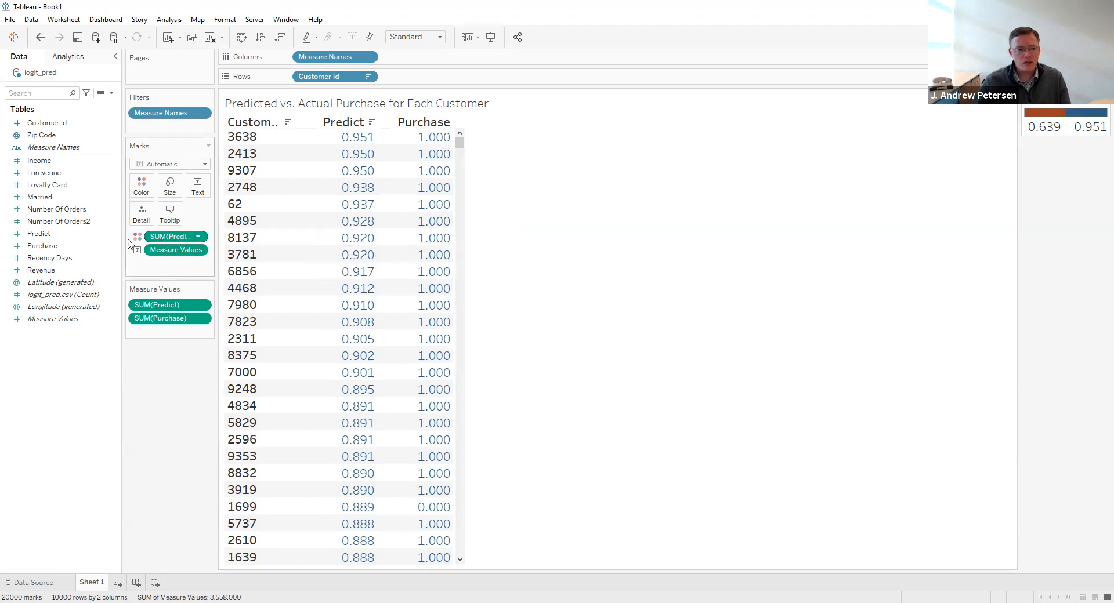
drag(42, 249, 144, 191)
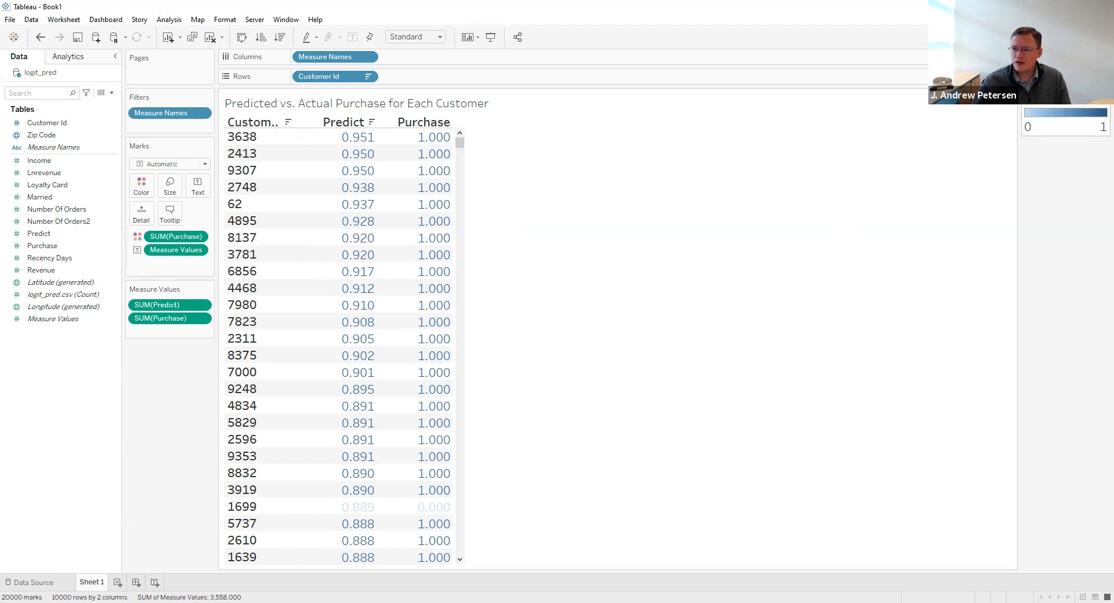
Give the Purchase color scale the Orange-Blue Diverging palette with stepped color in 2 steps.
click(1101, 99)
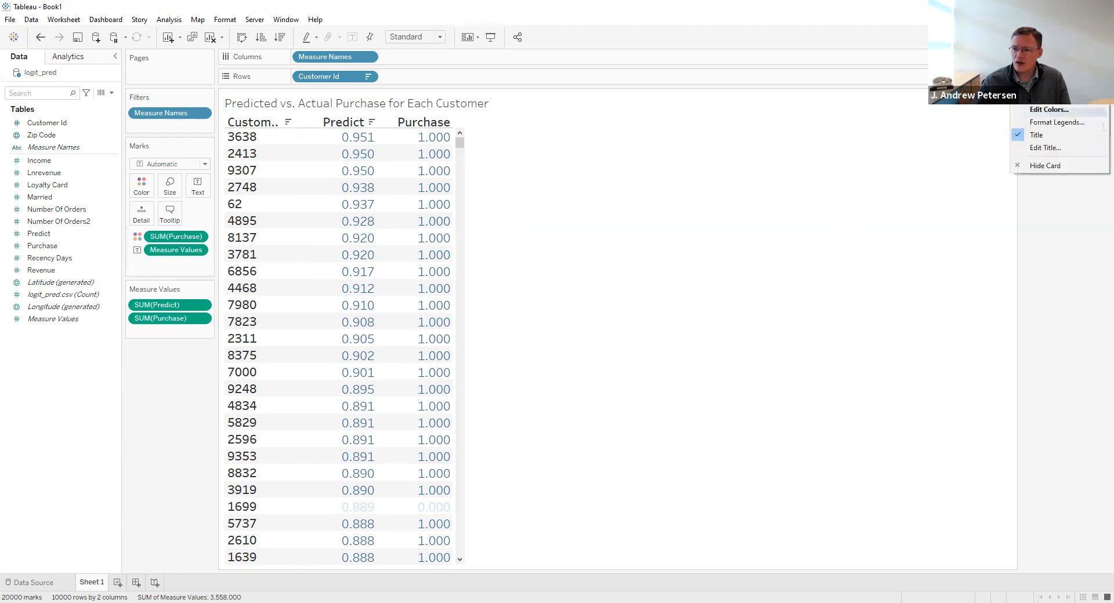
click(1088, 113)
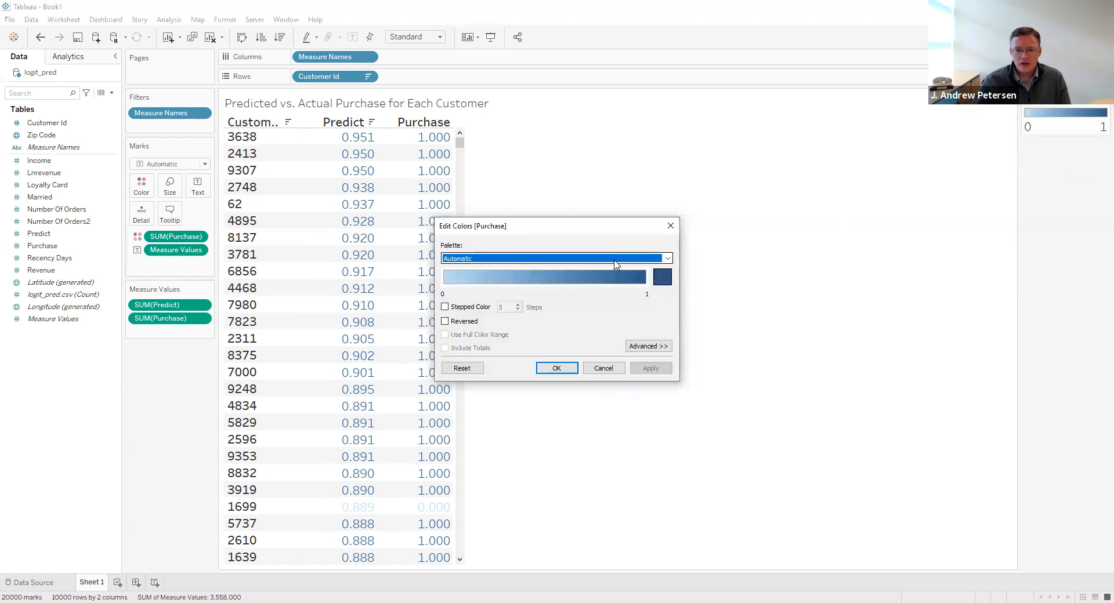
click(615, 259)
click(510, 380)
click(475, 308)
click(517, 311)
click(517, 310)
click(517, 310)
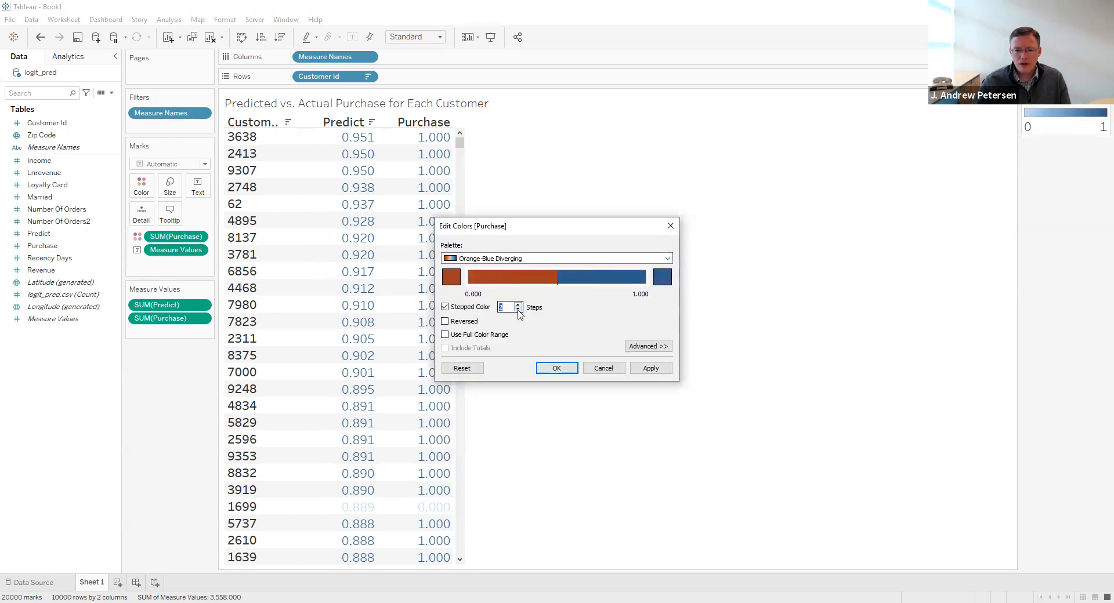
Set the center of the Purchase color scale to 1 and apply it to the table.
click(637, 348)
click(458, 397)
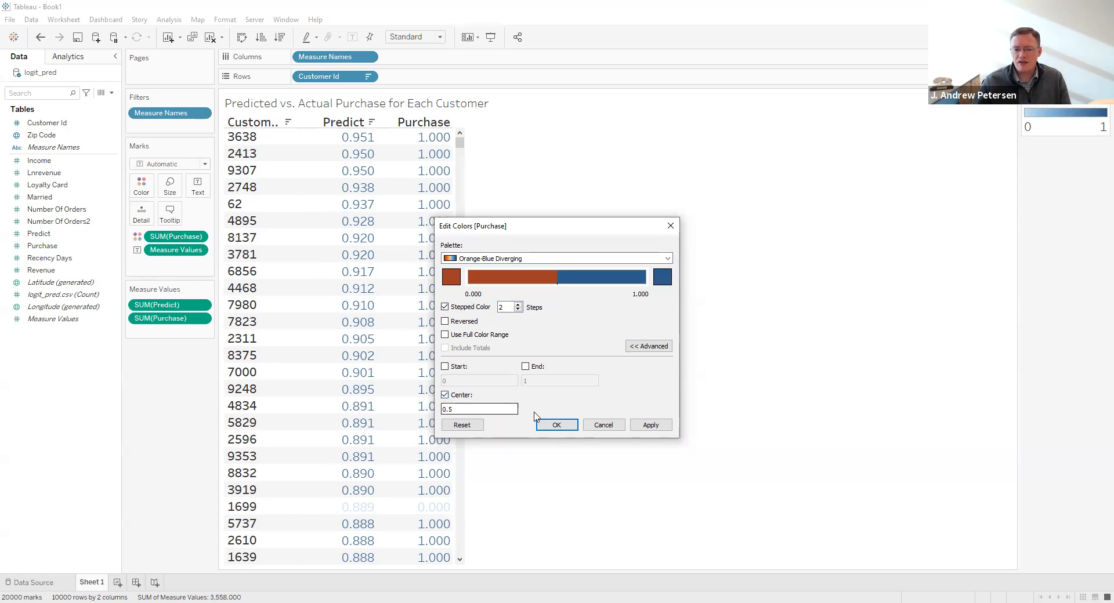
double_click(488, 411)
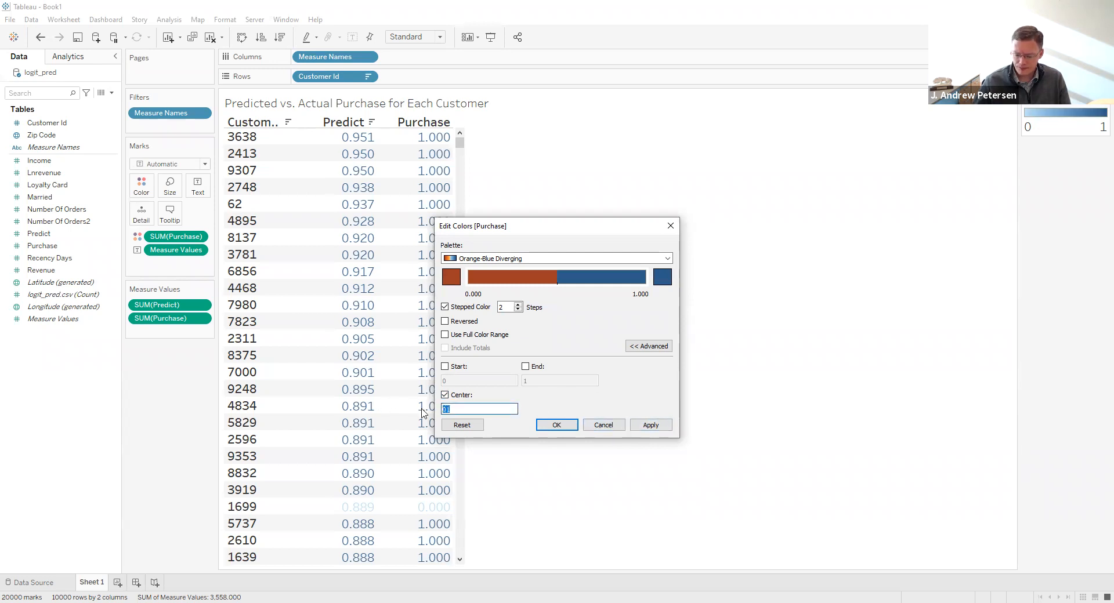
click(647, 427)
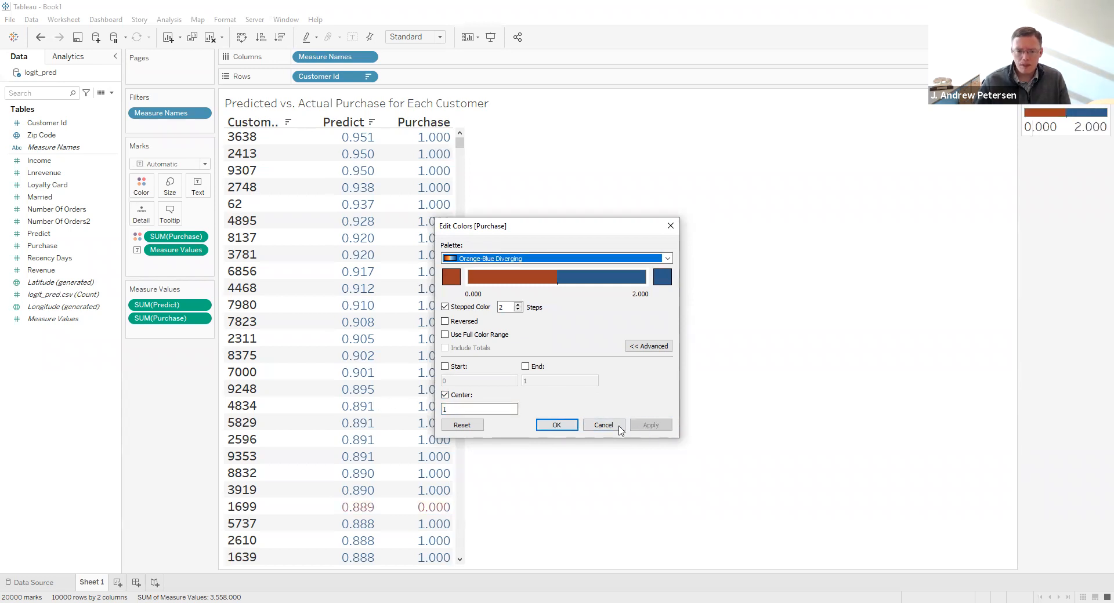
click(562, 429)
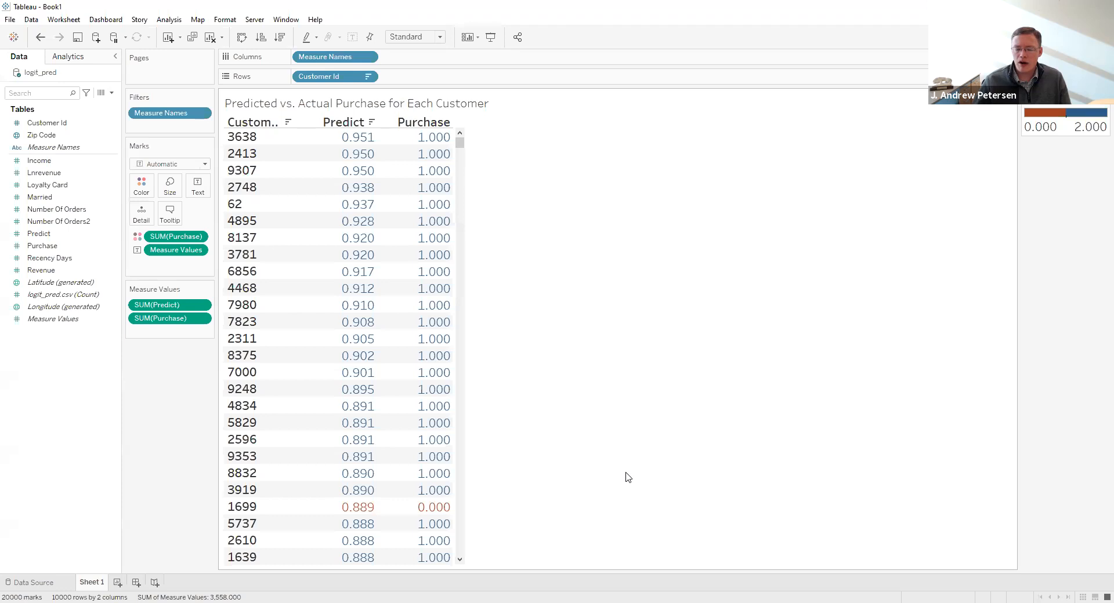
Add a new worksheet and create a calculated field named "Number of Records" with the formula 1.
mouse_move(351, 511)
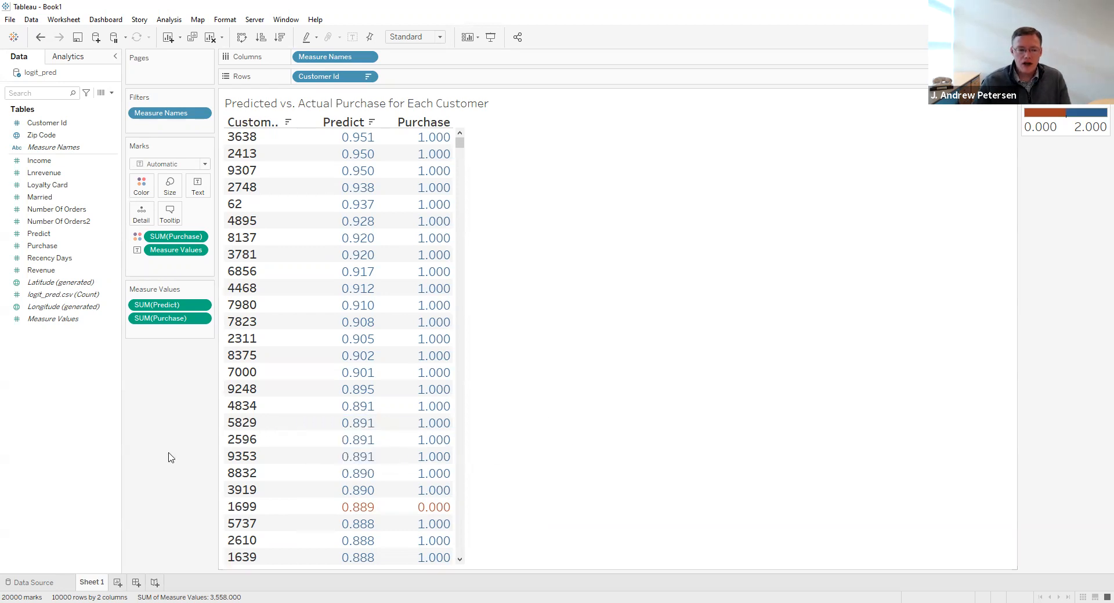
click(117, 583)
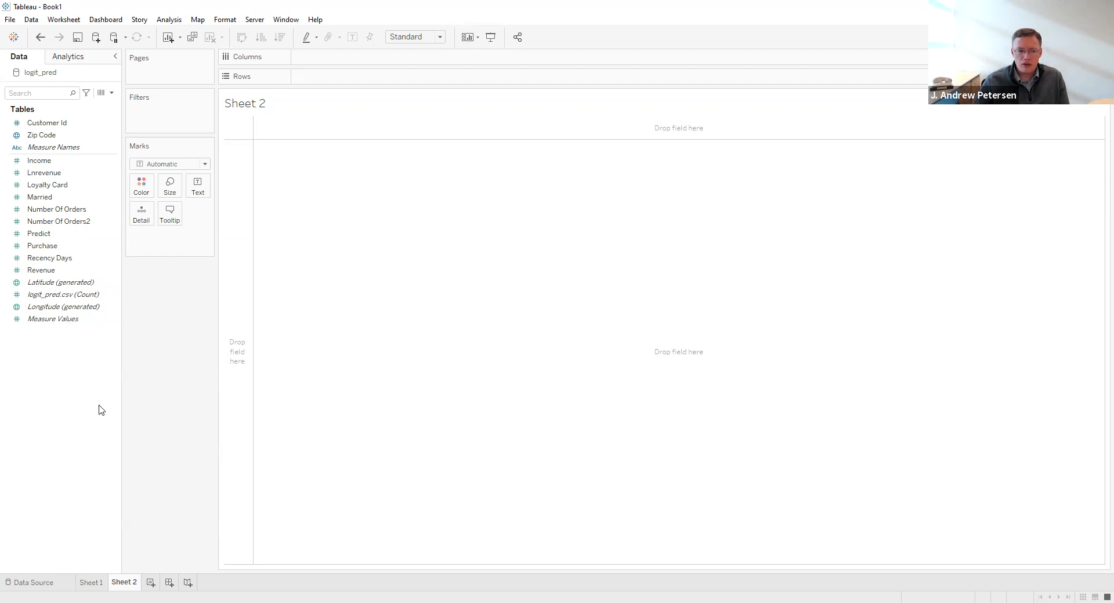
right_click(49, 387)
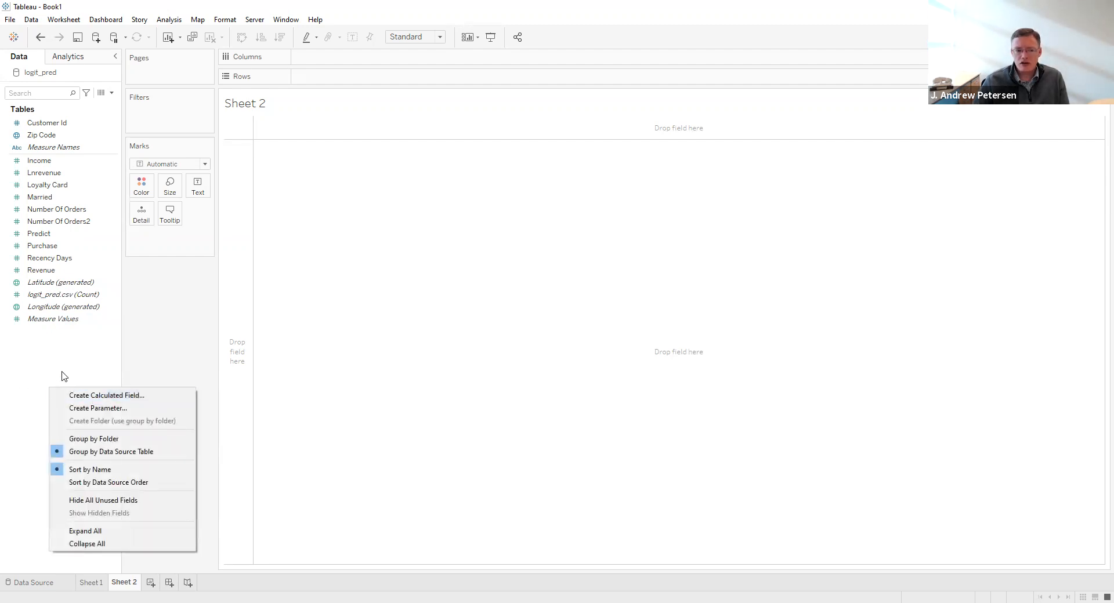
click(169, 19)
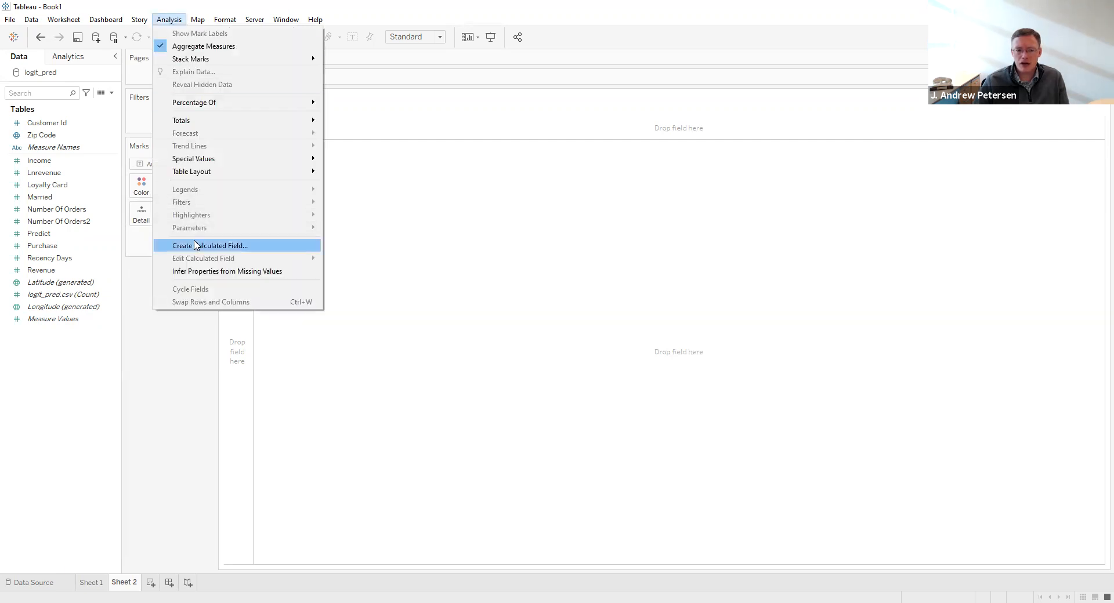
click(227, 248)
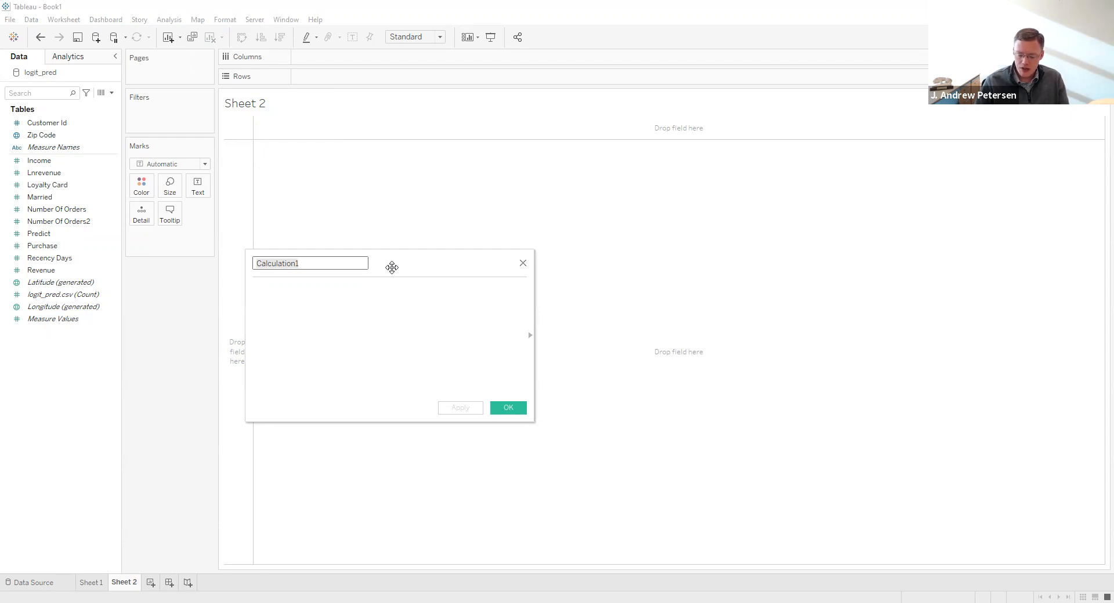
text(Number)
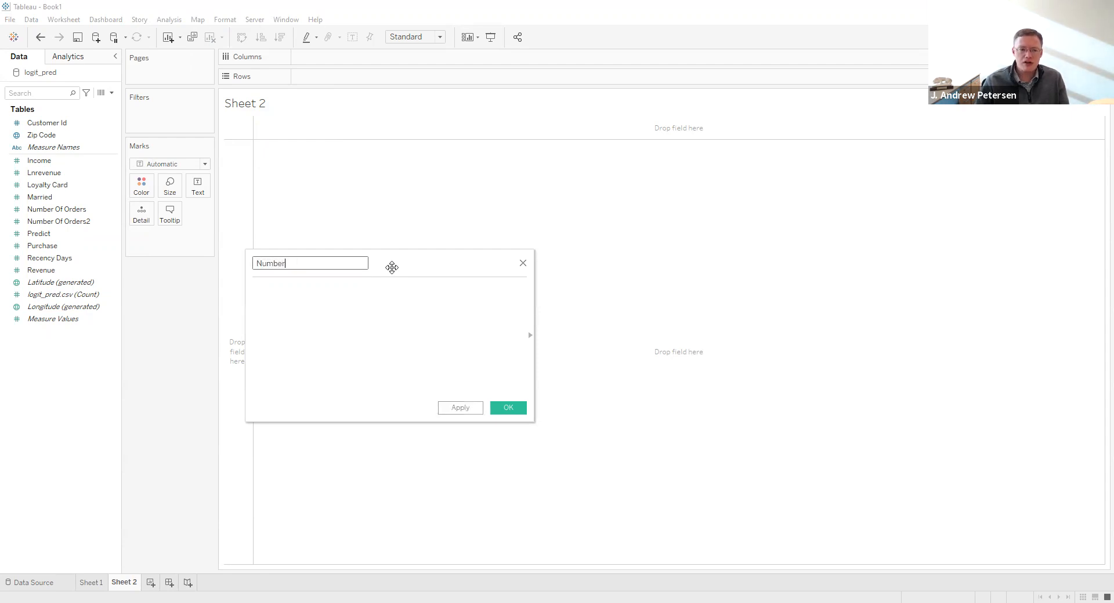
text( of Records)
text(1)
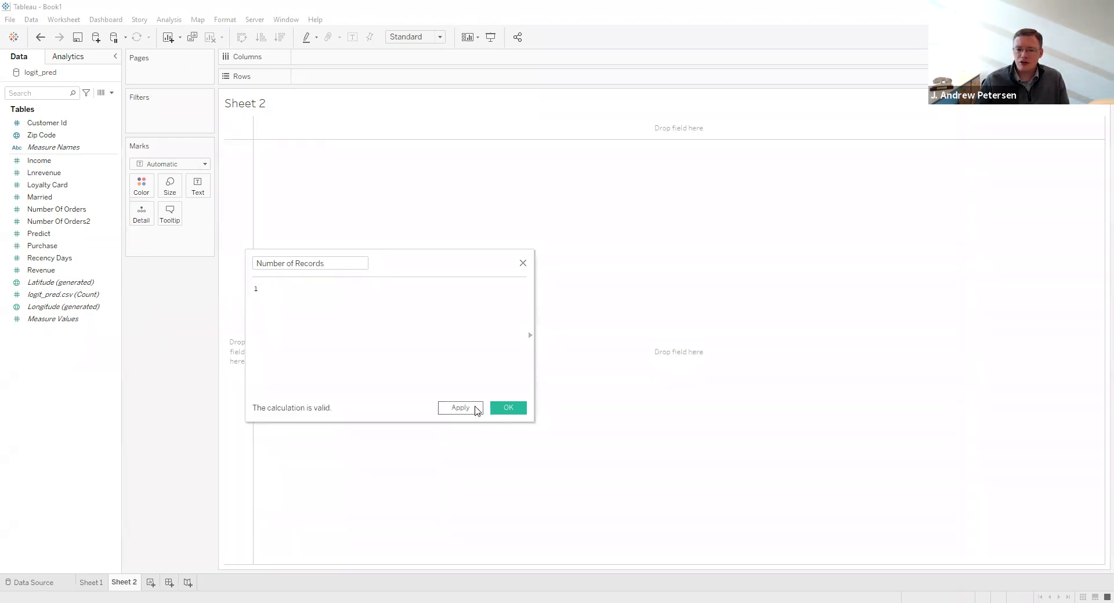
click(475, 409)
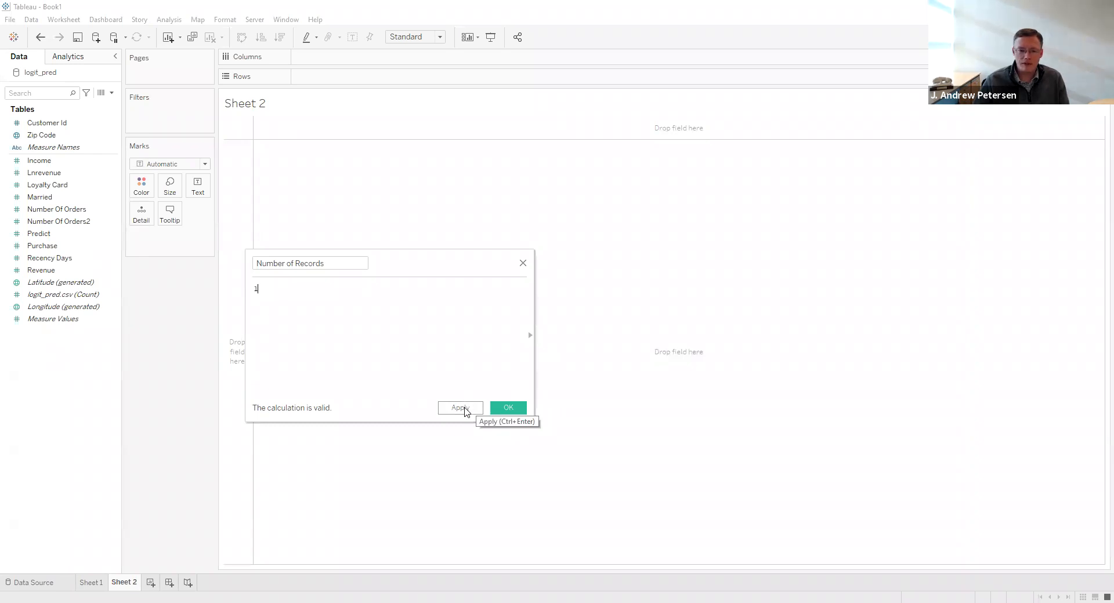
click(507, 408)
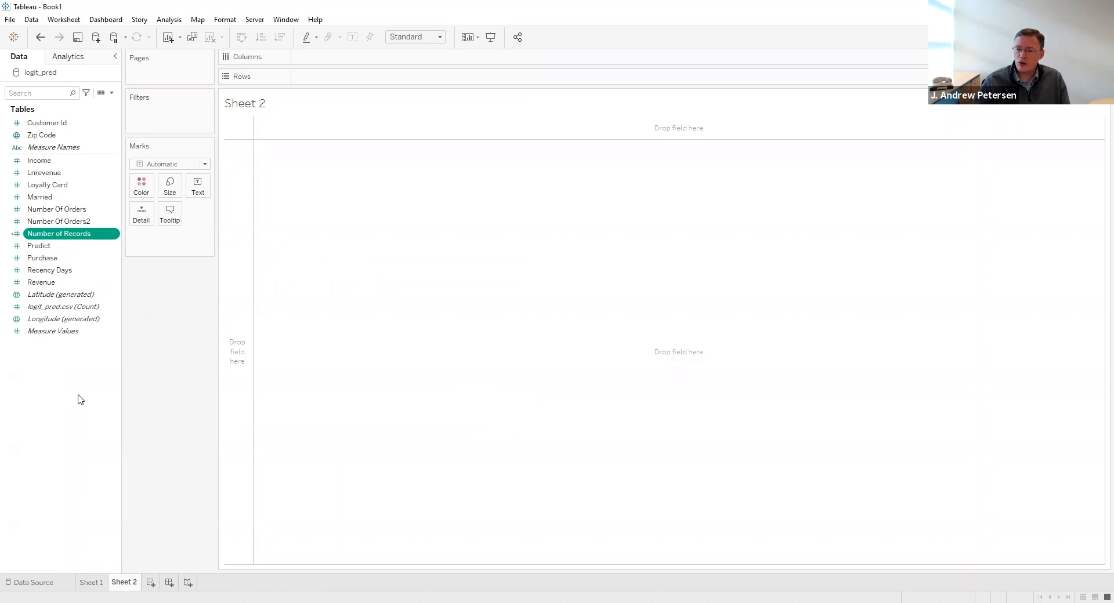
Start a new calculated field and name it "Predict Purchase".
right_click(76, 397)
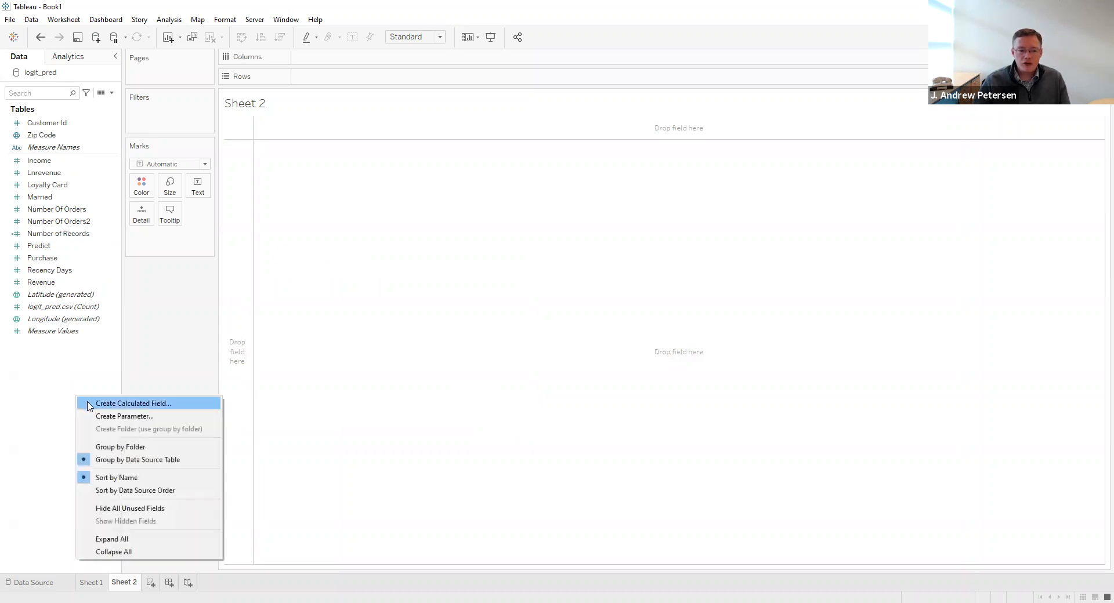
click(90, 404)
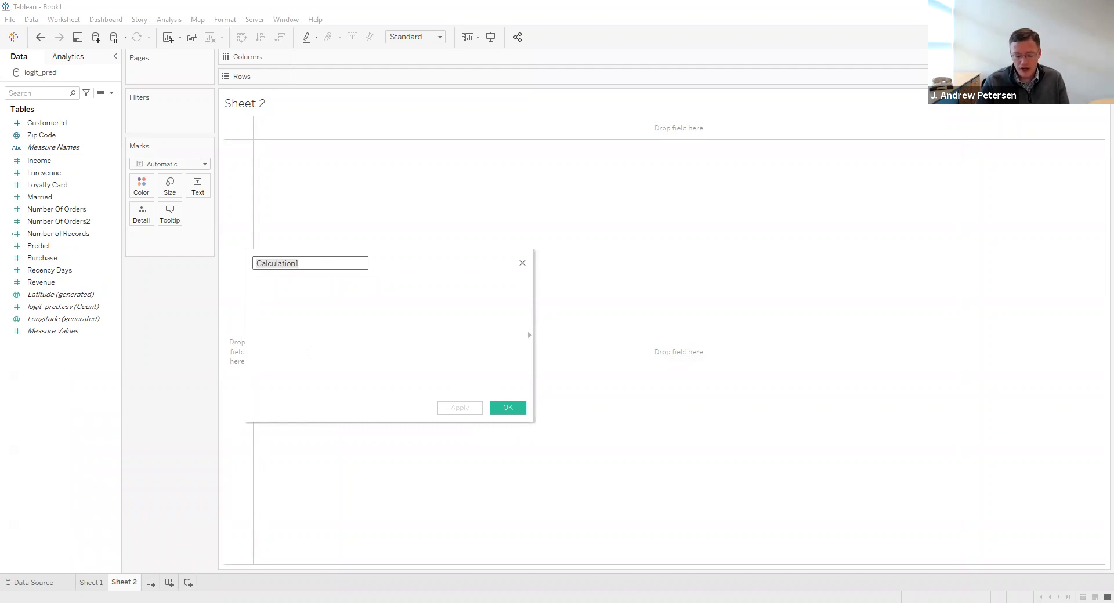
text(Predict)
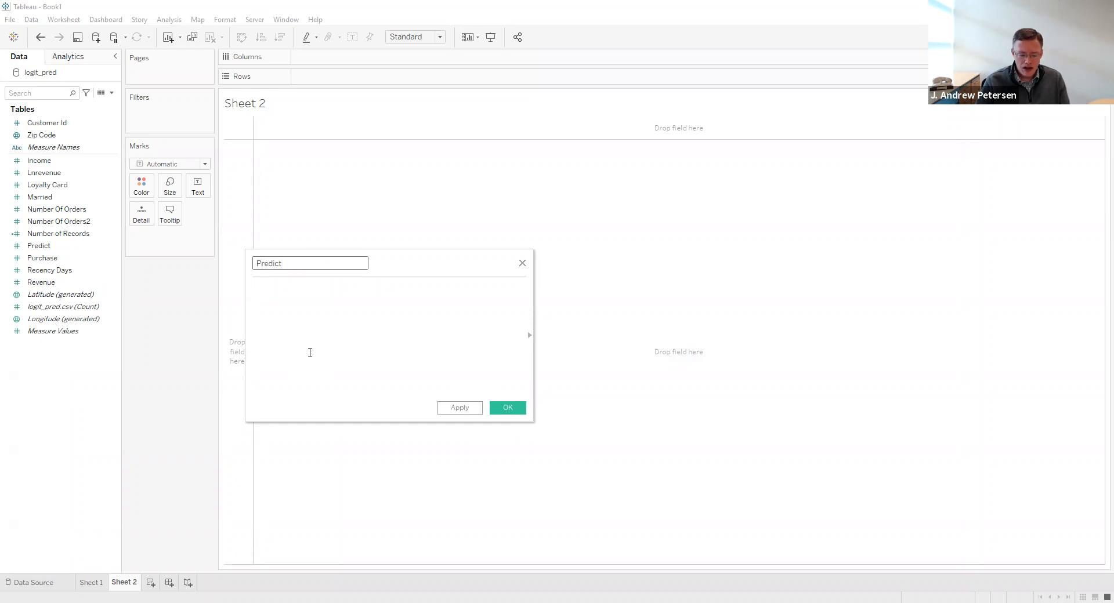
text( Purchase)
key(Tab)
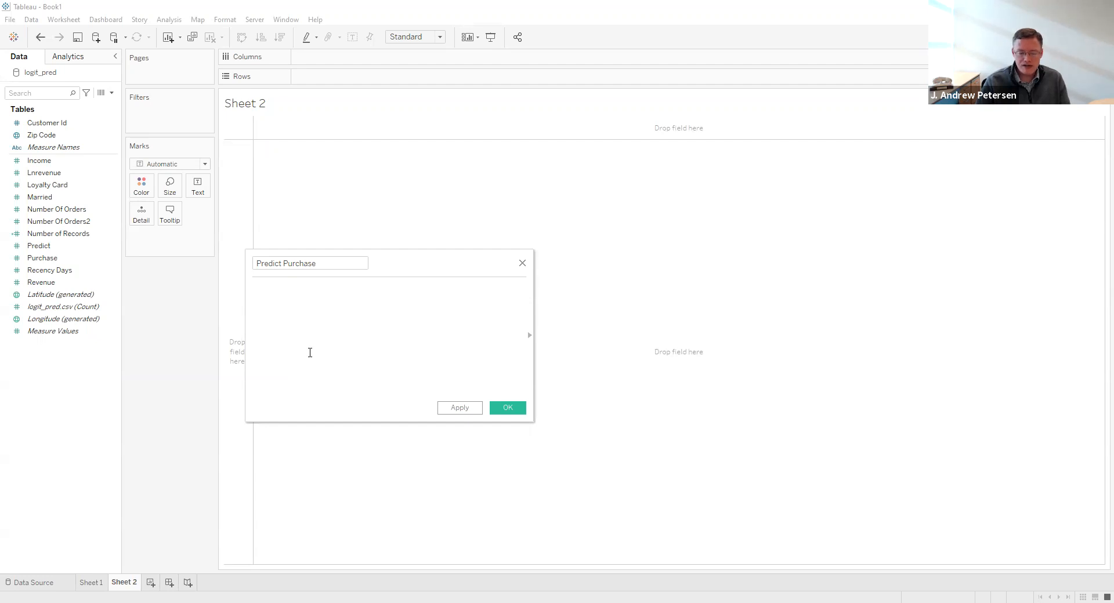
Enter the Predict Purchase formula IF [Predict] >= 0.1563 THEN 1 ELSE 0 END and save the field.
text(i)
key(Return)
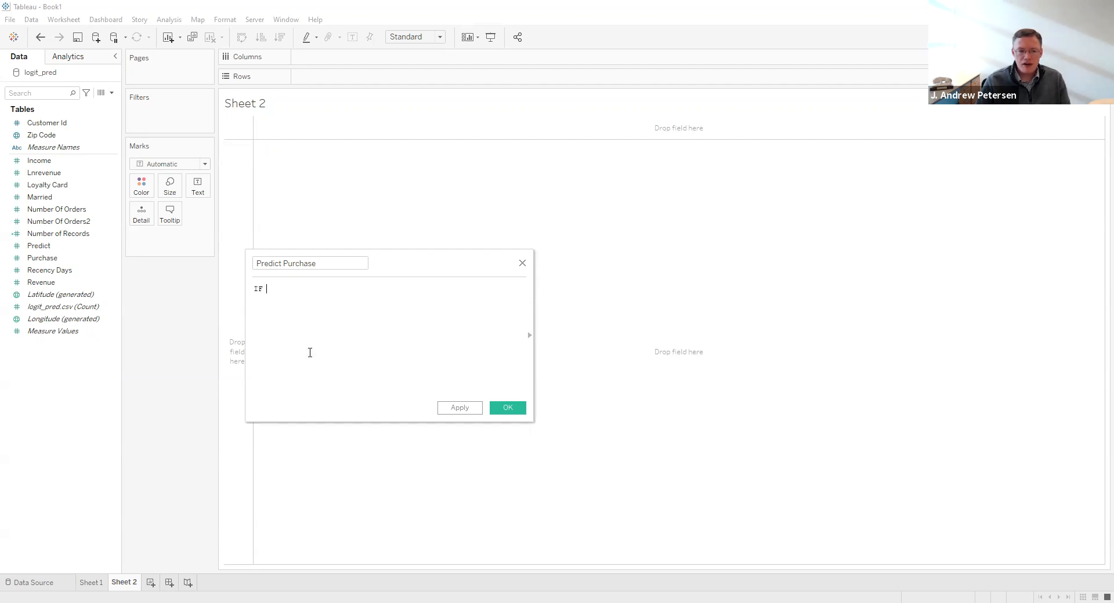
text(pred)
key(Return)
text(>)
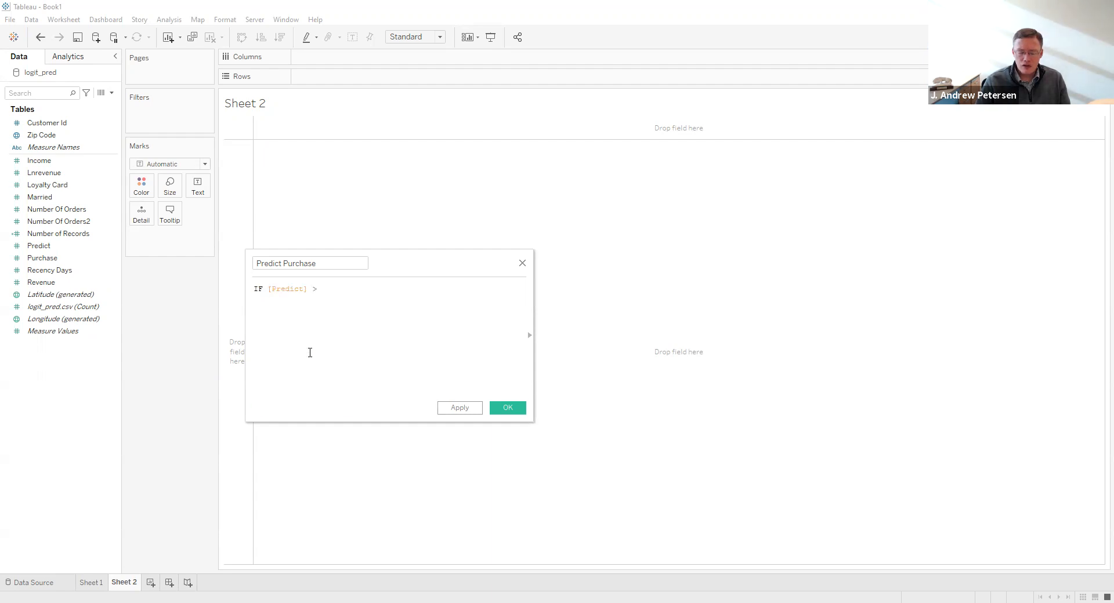
text(= 0.)
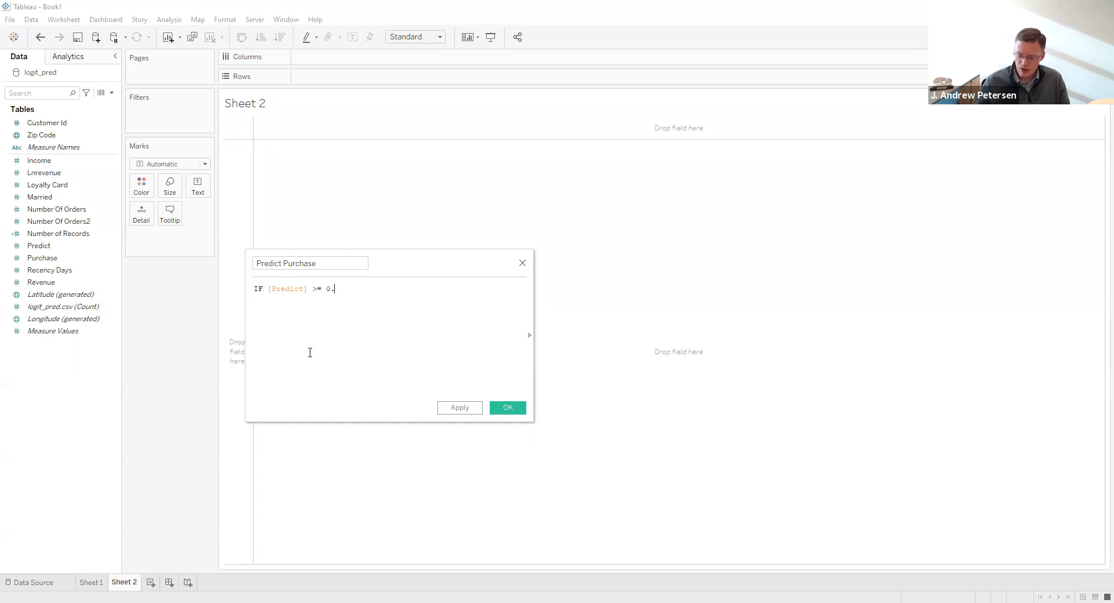
text(1563)
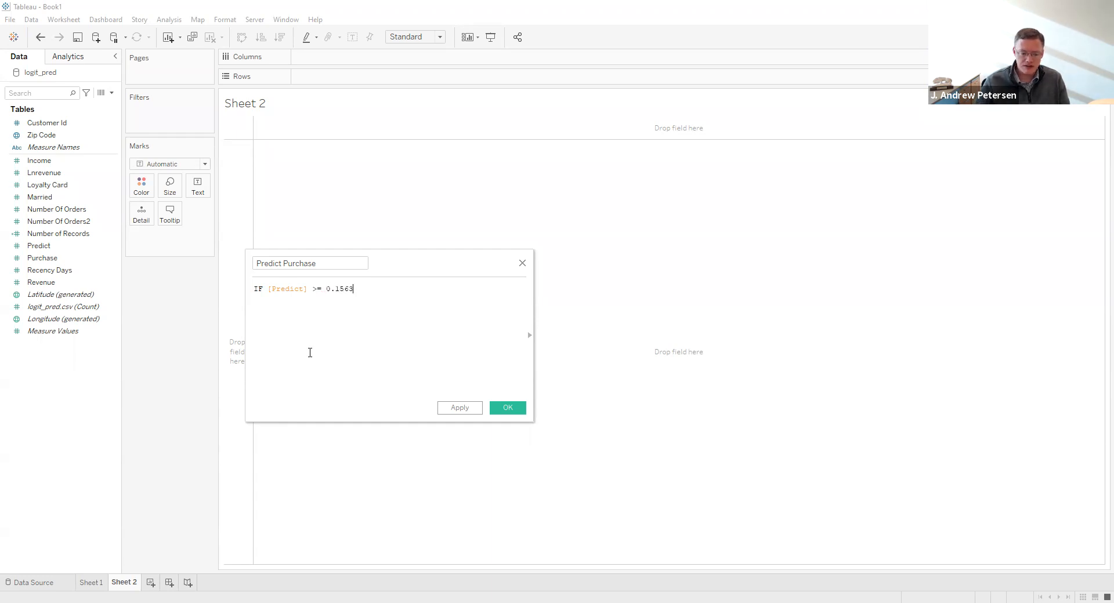
text( t)
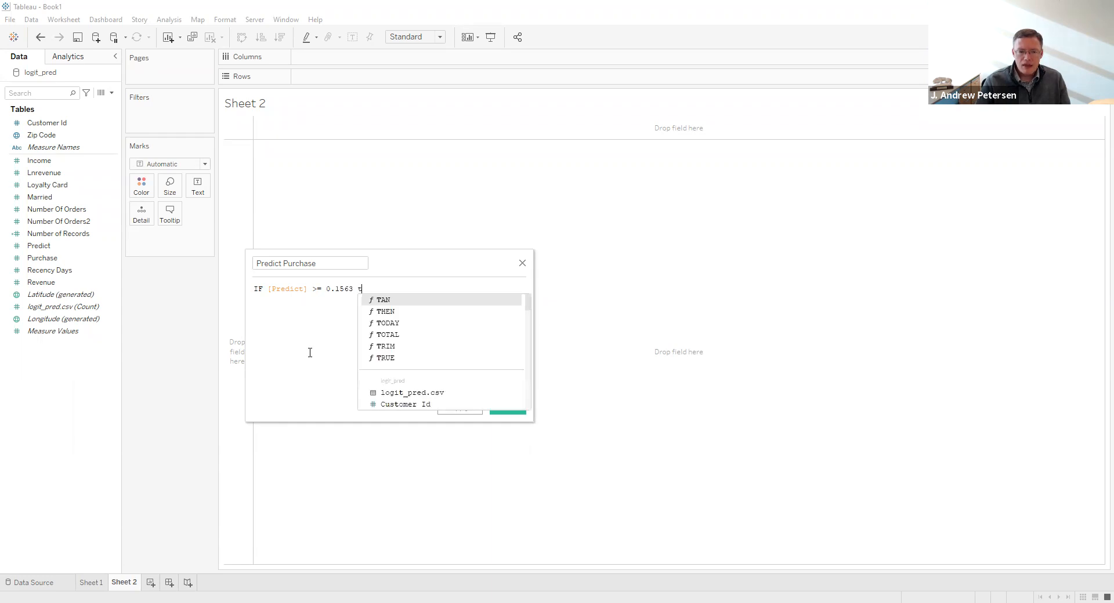
text(hen 1)
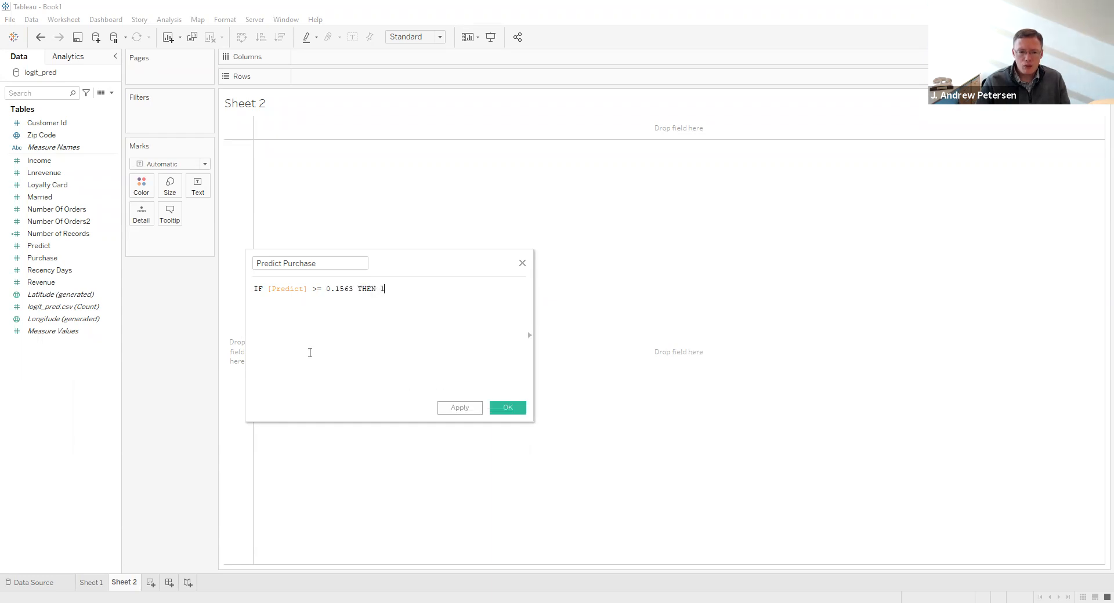
text( else 0 end)
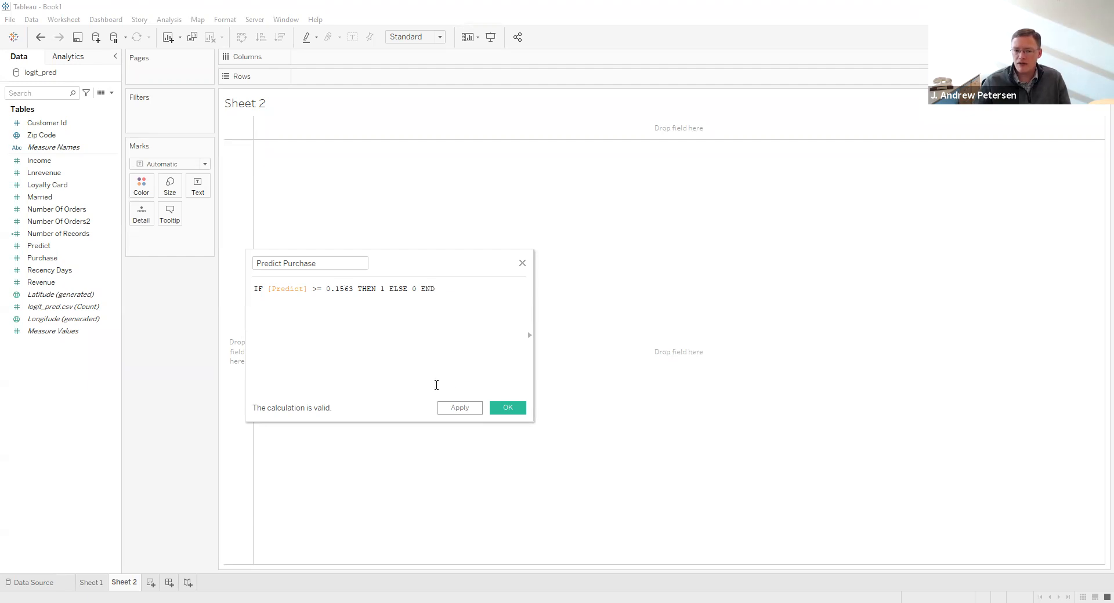
click(503, 409)
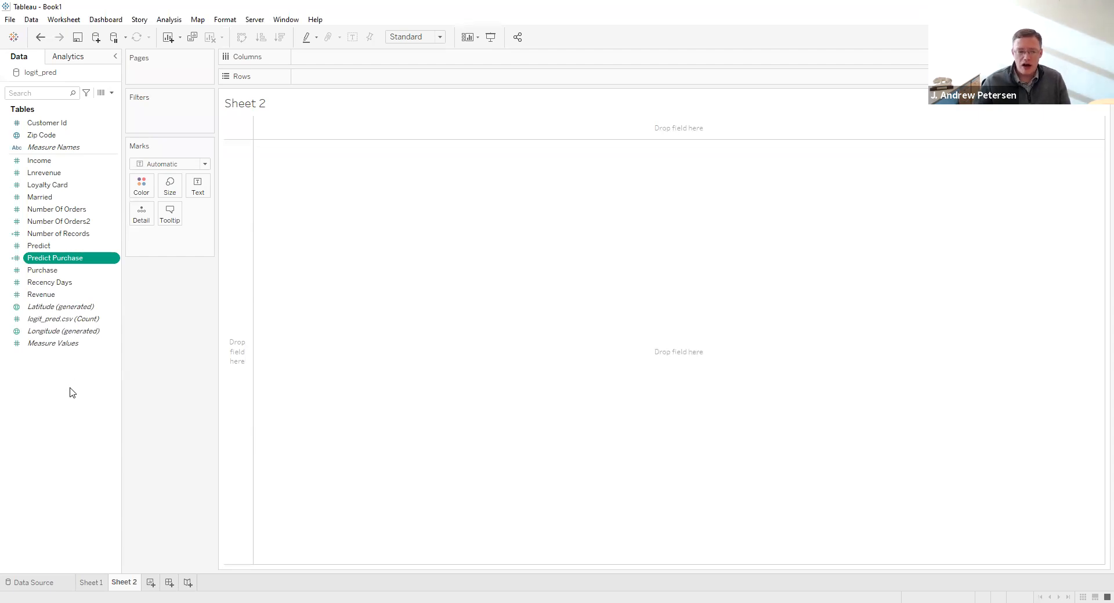
Start another calculated field and name it "True Negative".
right_click(69, 390)
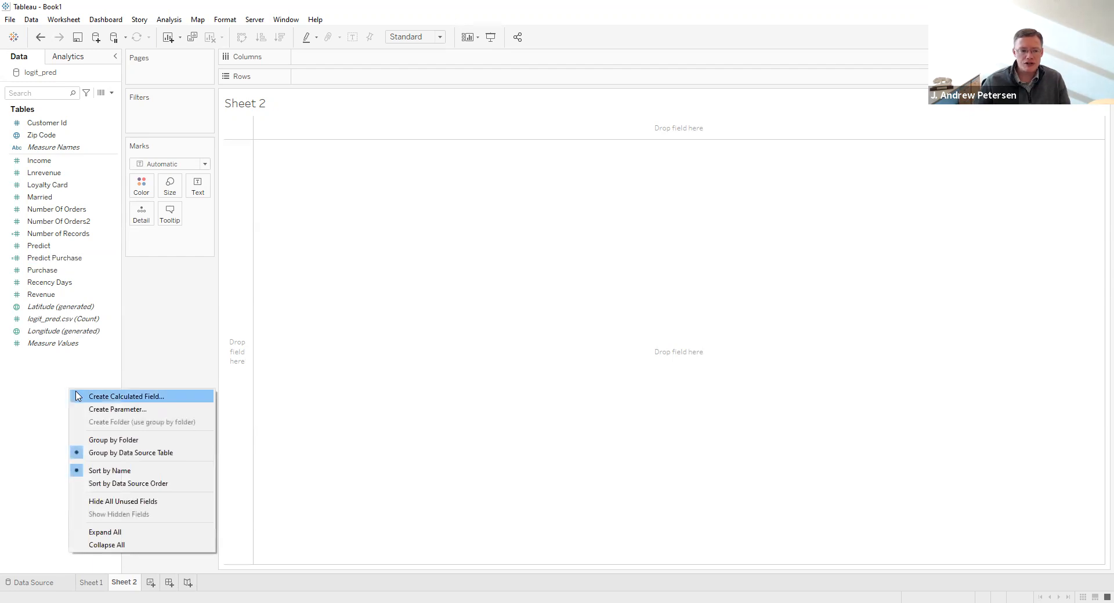
click(77, 396)
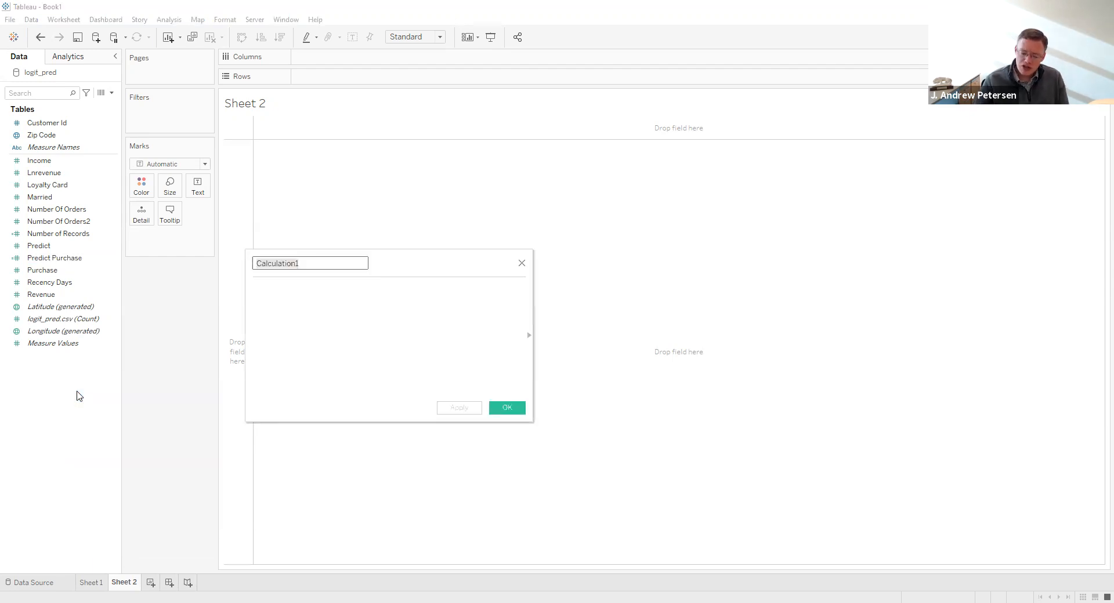
text(True)
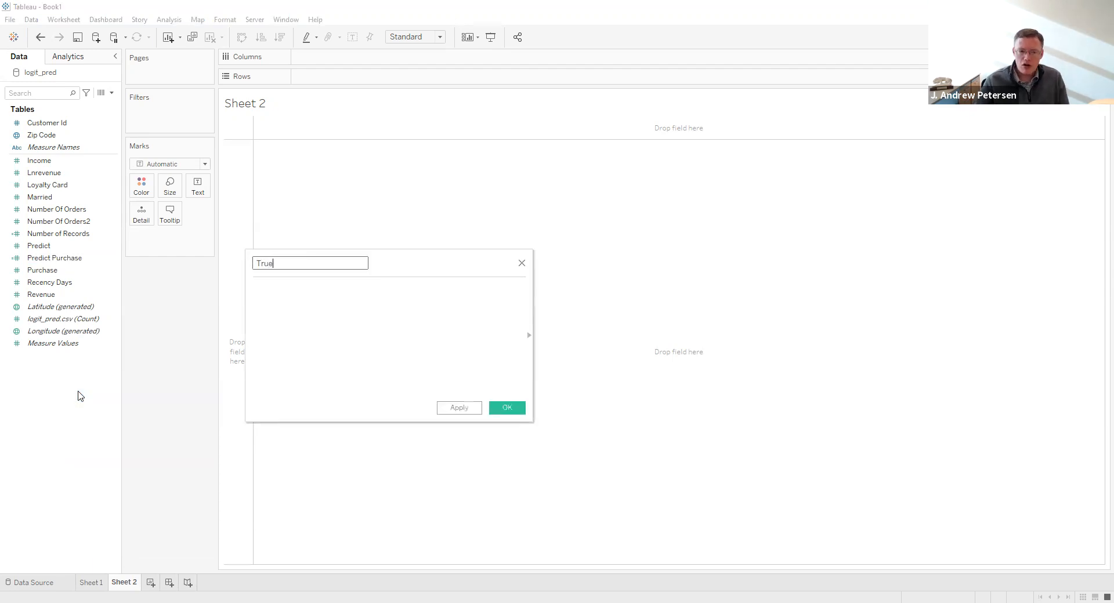
text( Negative)
key(Tab)
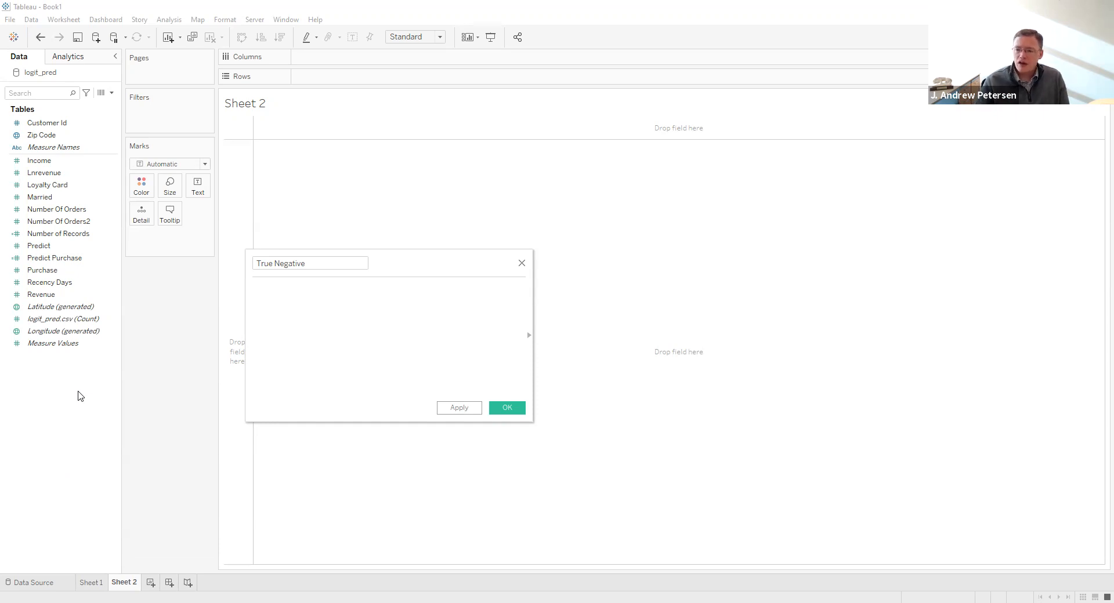
Begin the True Negative formula with COUNT(IF [Purchase]==0 AND [Predict Purchase]==0.
text(coun)
key(Return)
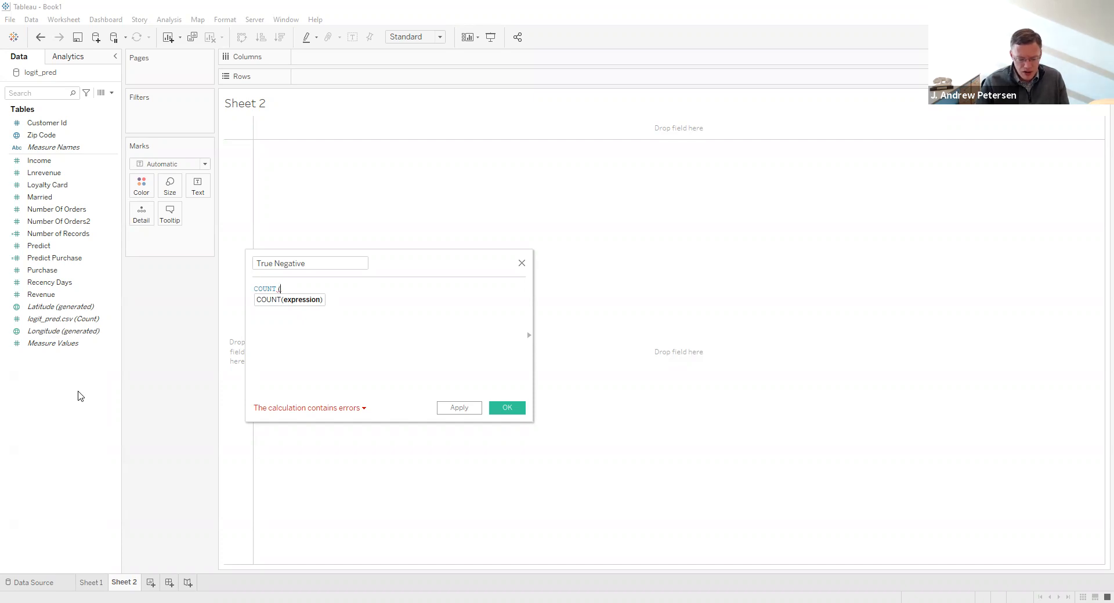
text(IF)
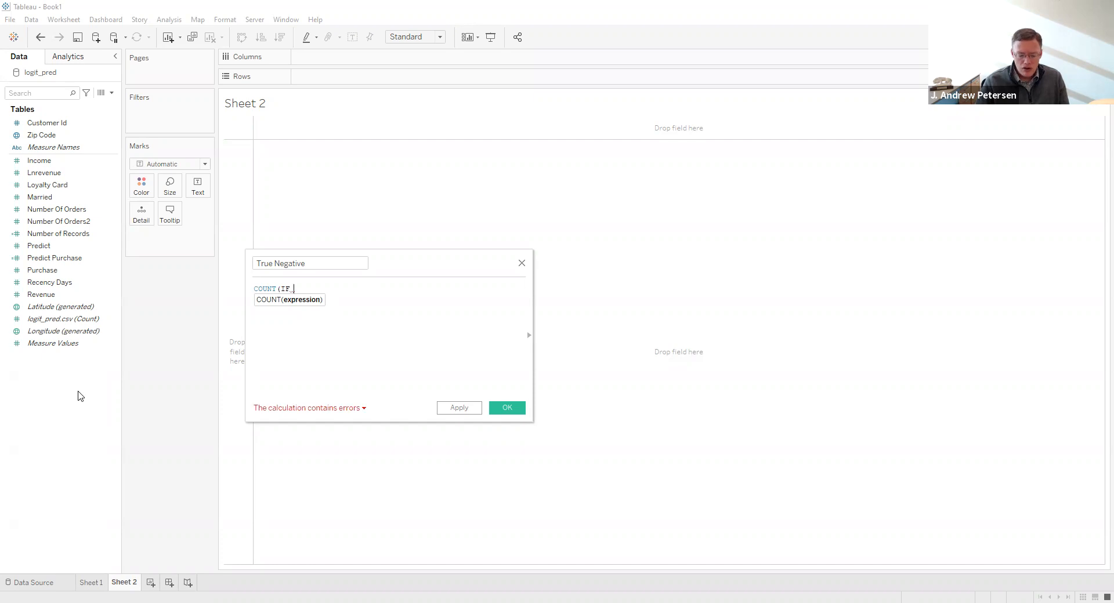
text( [Purchase]=)
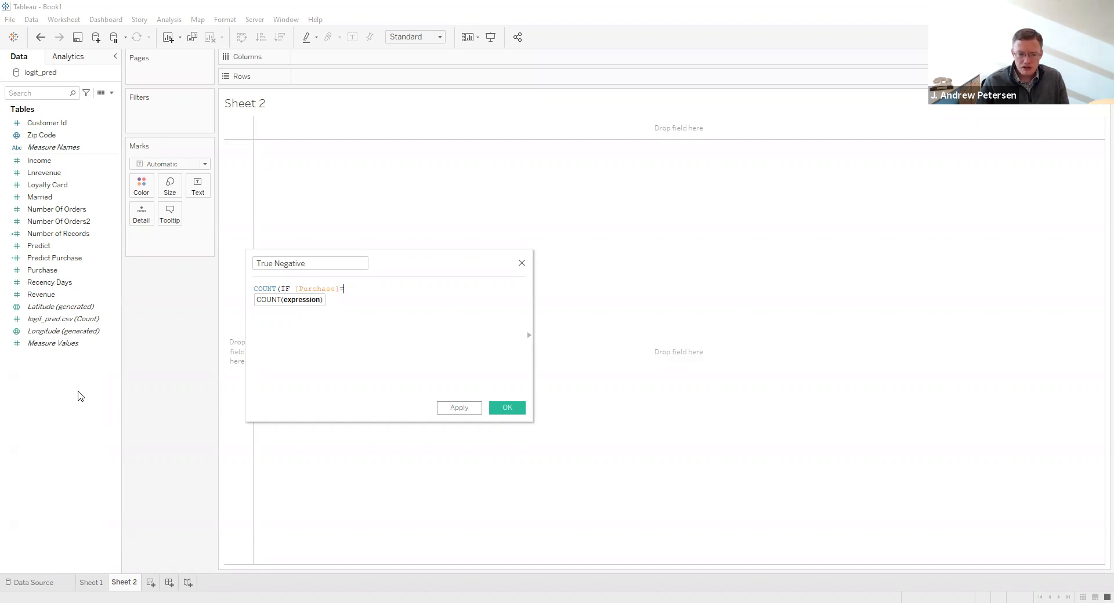
text(=0 AND )
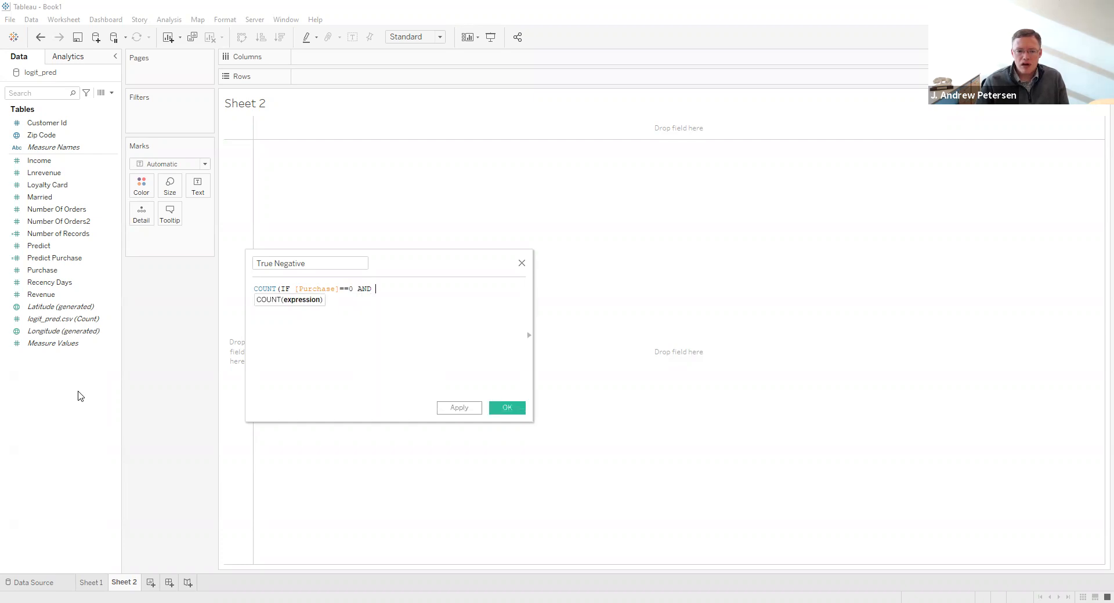
text(pre)
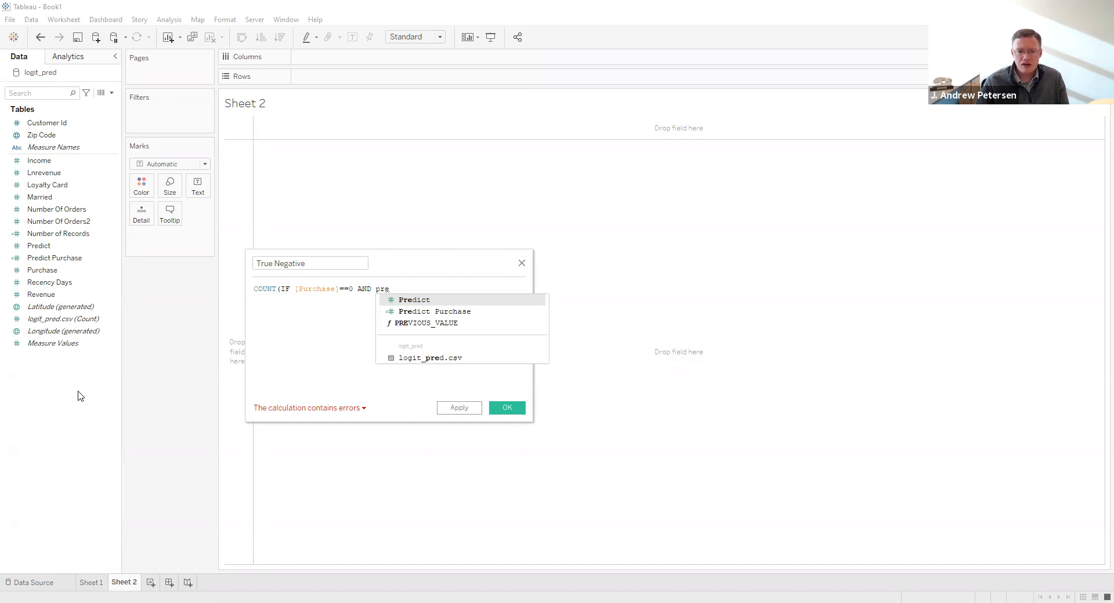
key(Down)
key(Return)
text(==0)
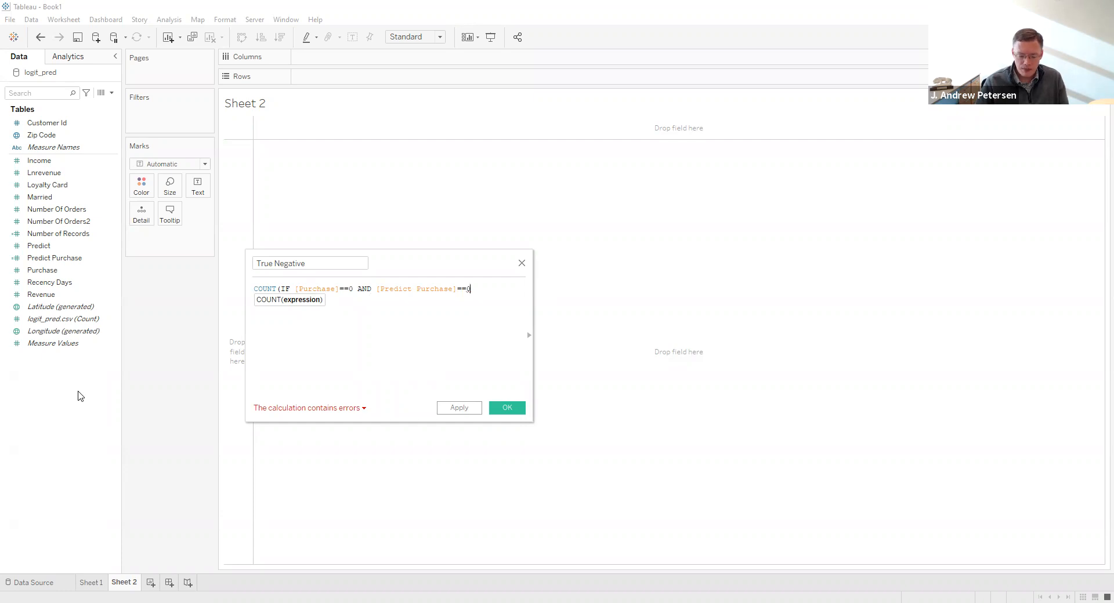
Complete the True Negative formula with THEN [Number of Records] END) and save the field.
text(THEN nu)
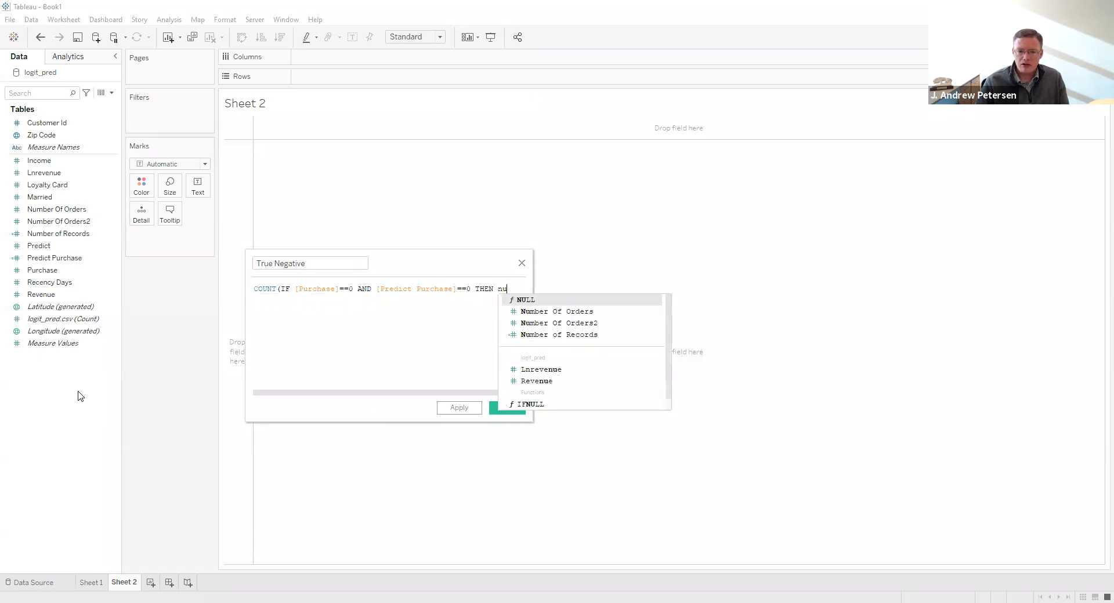
text(m)
key(Down)
key(Down)
key(Return)
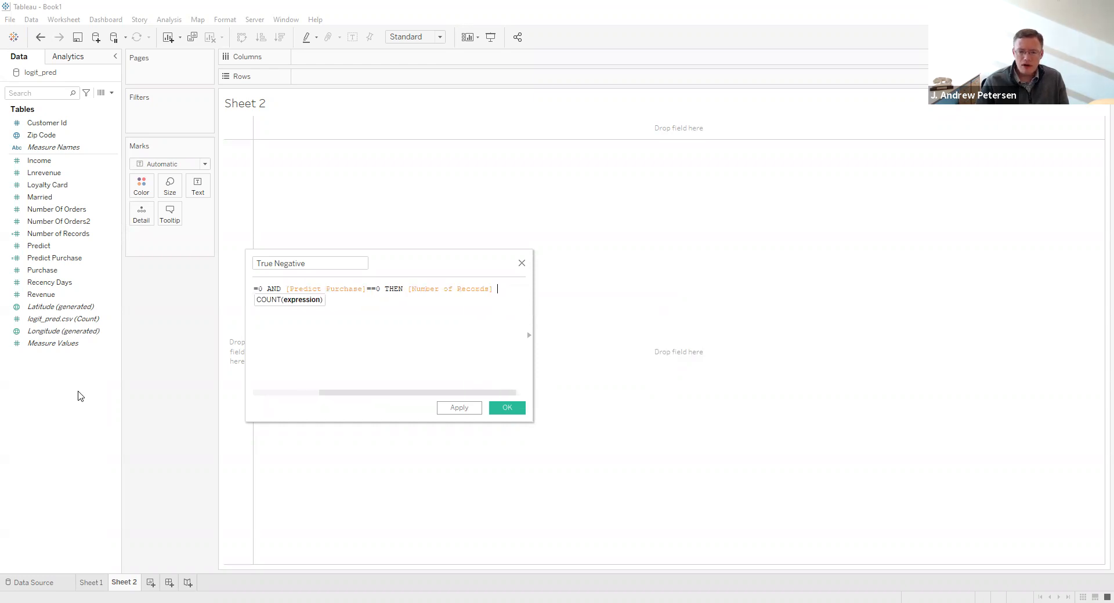
text(END))
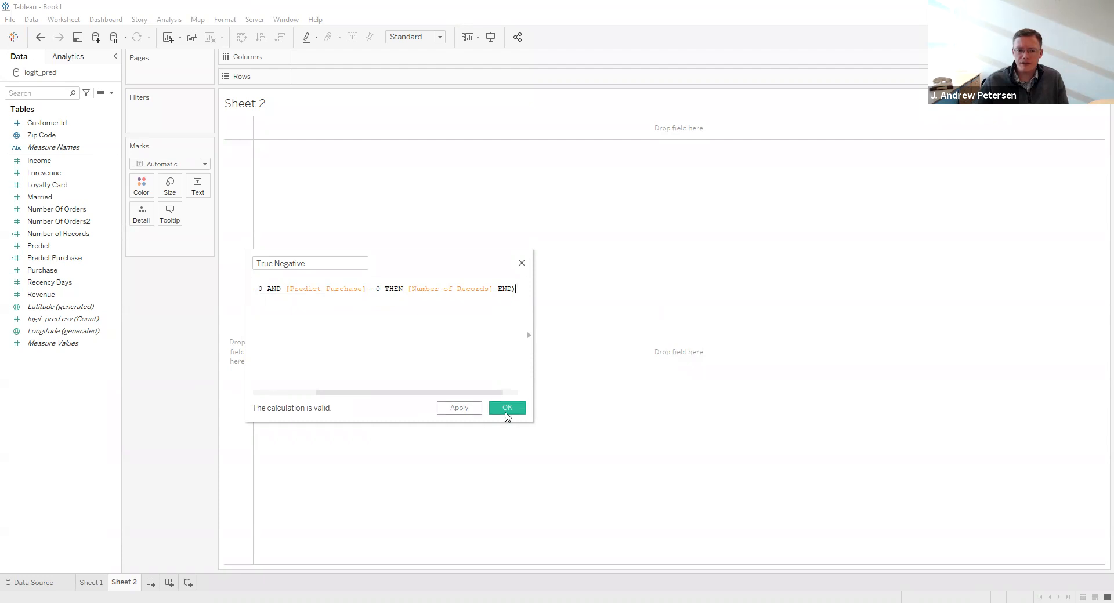
click(511, 411)
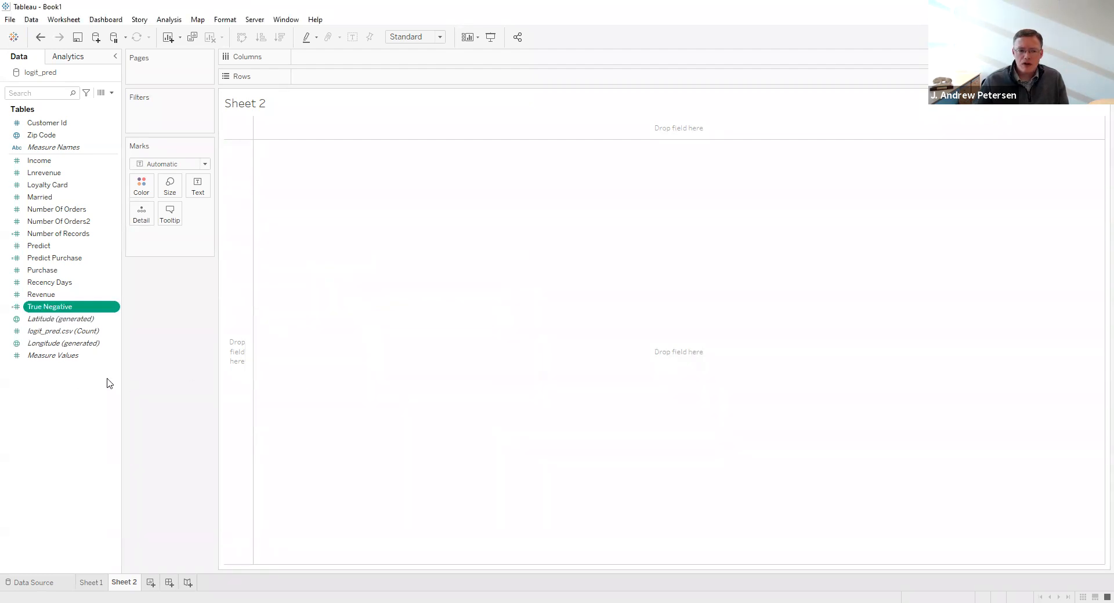
Start a new calculated field and name it "True Positive".
right_click(78, 380)
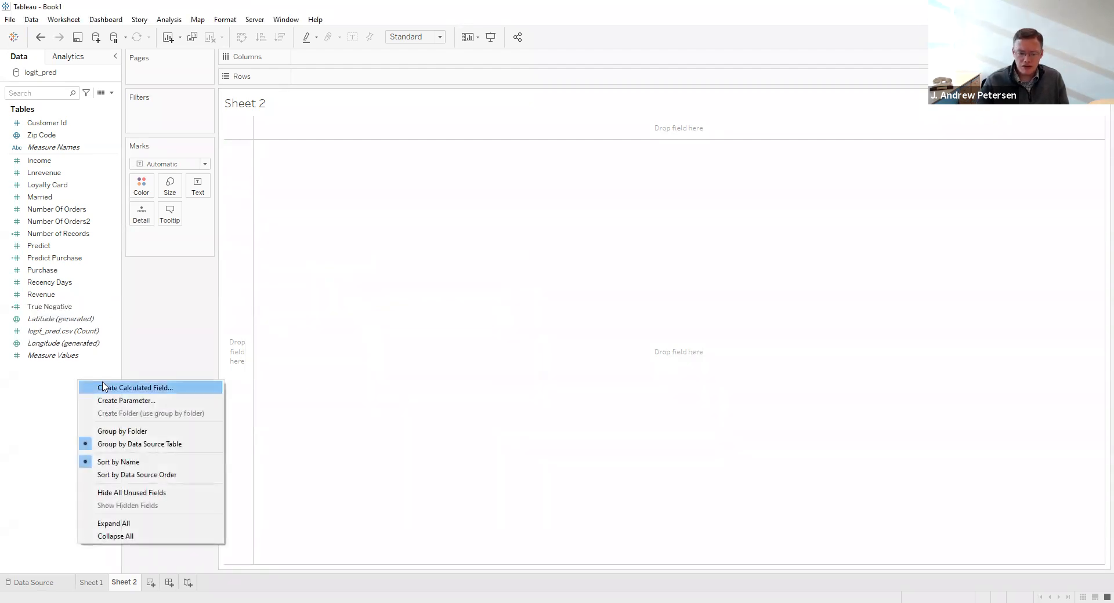
click(102, 387)
text(True)
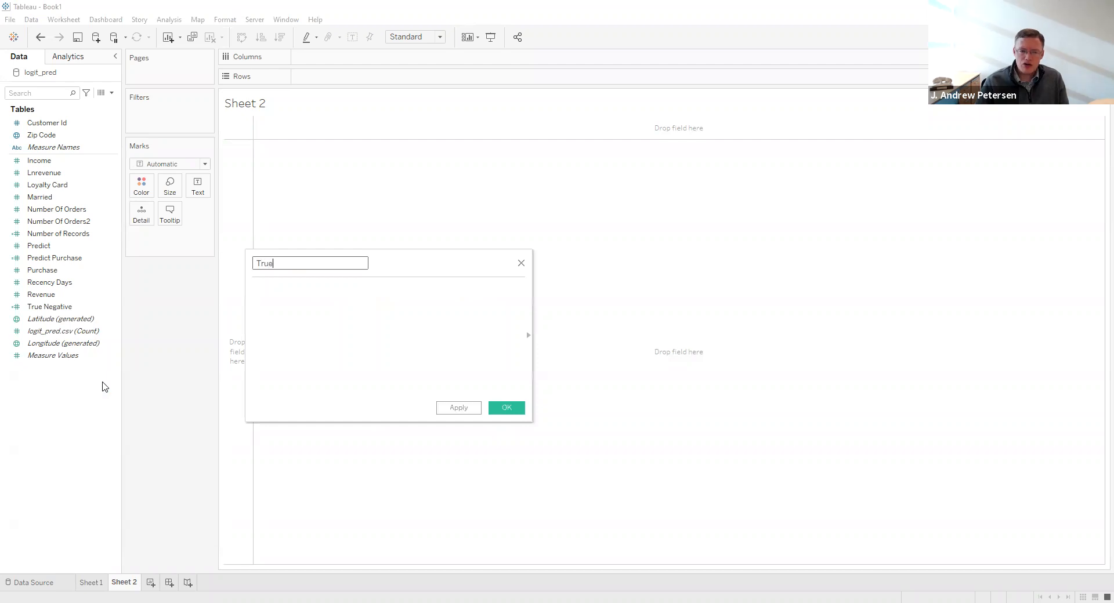
text( Positive)
key(Tab)
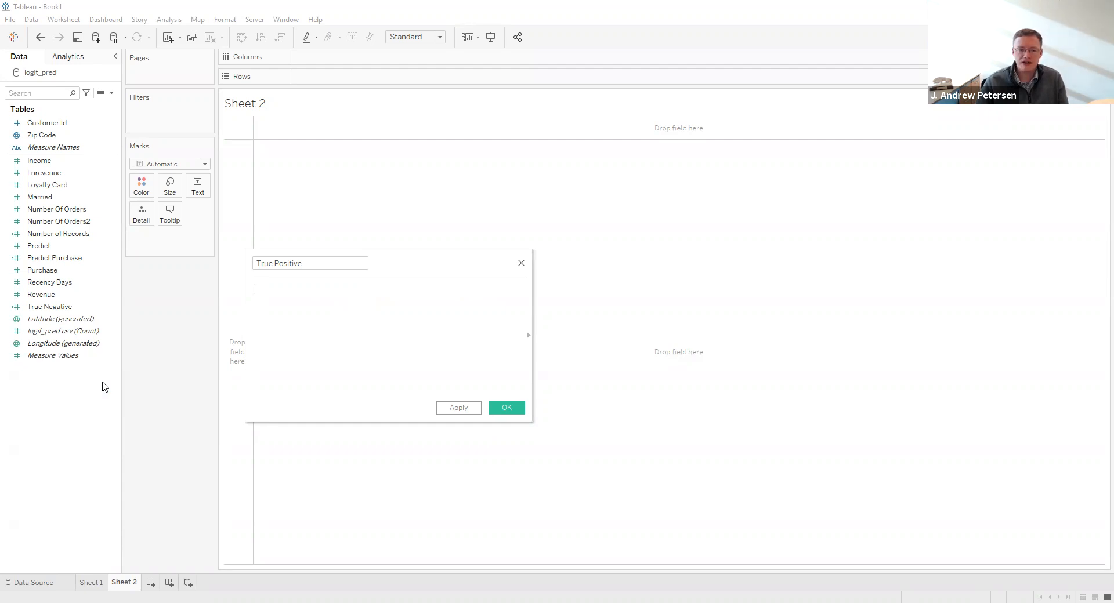
Begin the True Positive formula with COUNT(IF [Purchase]==1 AND.
text(COUNT()
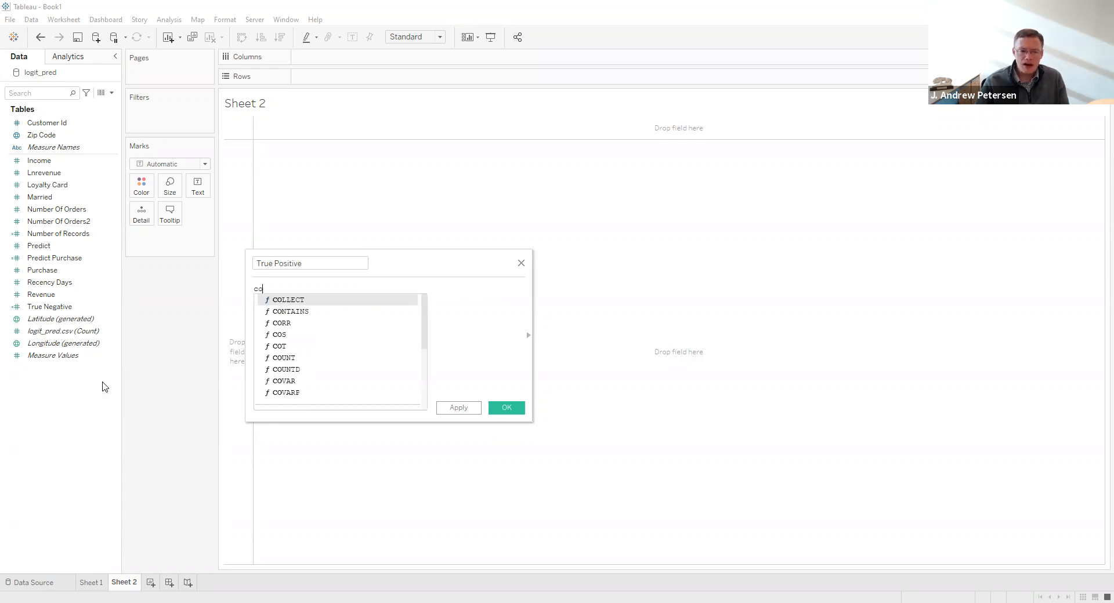
key(Delete)
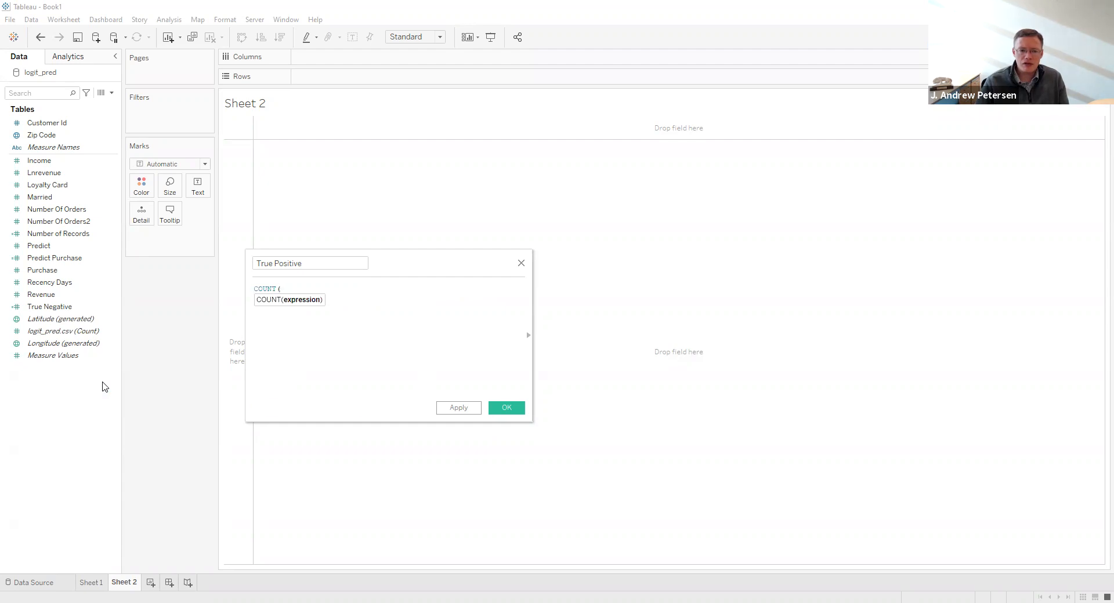
text(IF )
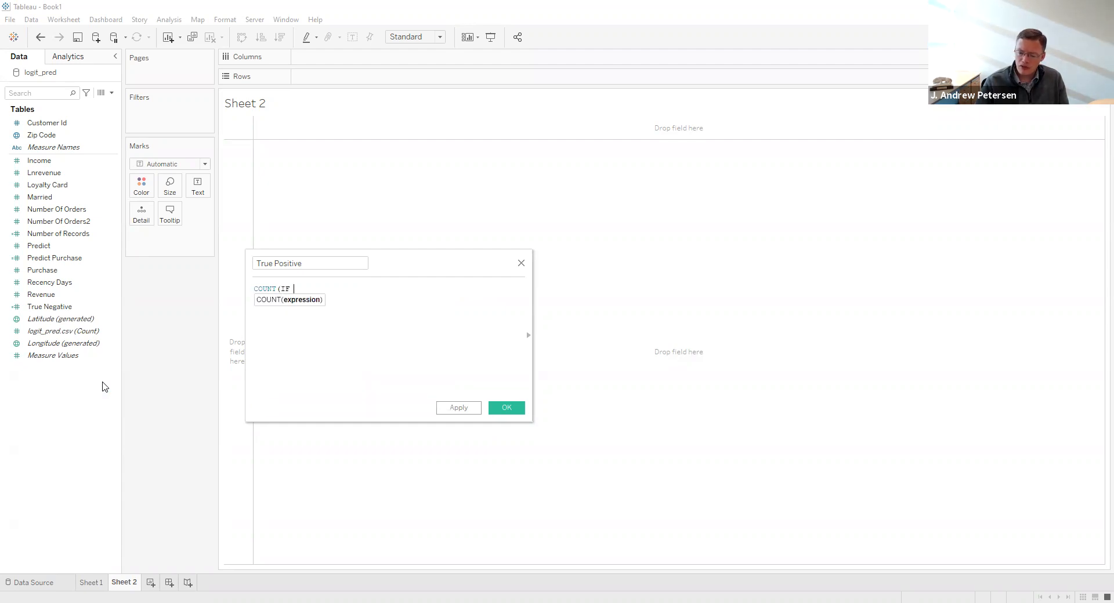
text(pu)
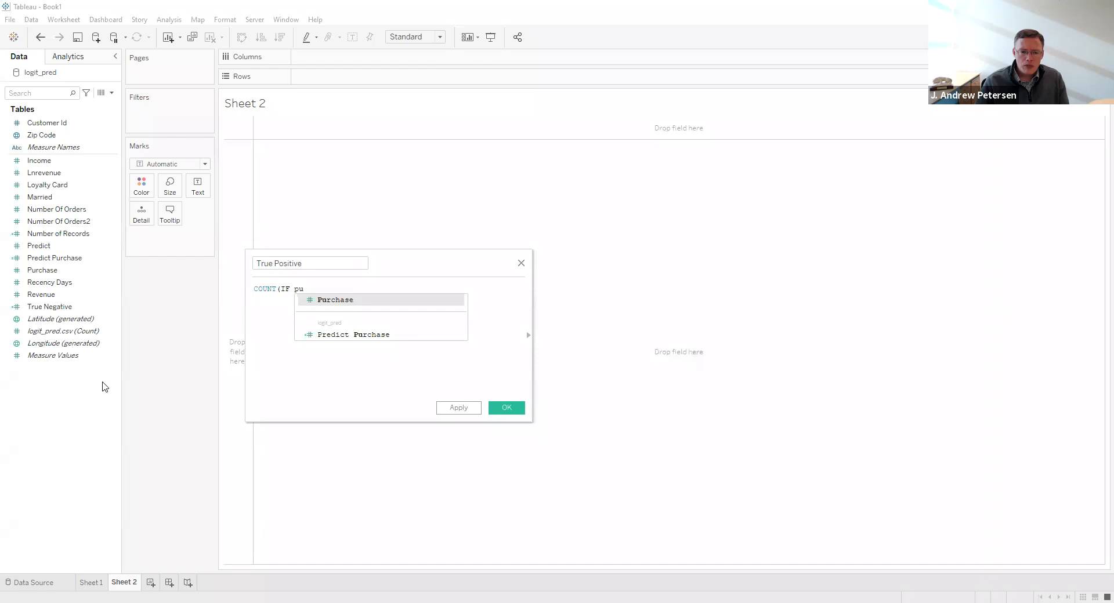
key(Return)
text(==)
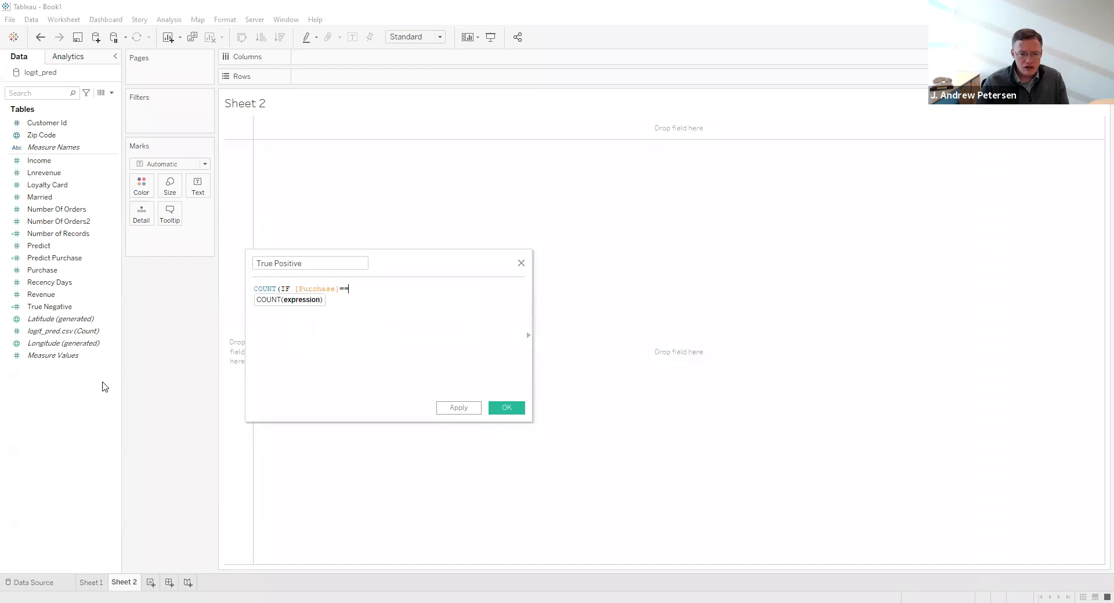
text(1 and pr)
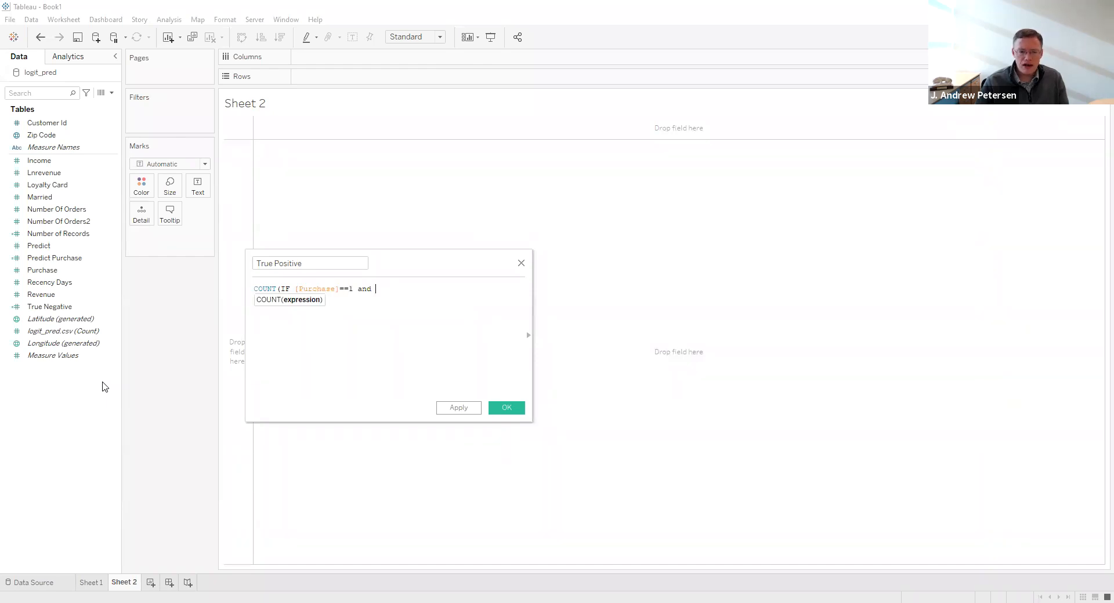
key(BackSpace)
key(BackSpace)
key(BackSpace)
key(BackSpace)
key(BackSpace)
key(BackSpace)
text(AND )
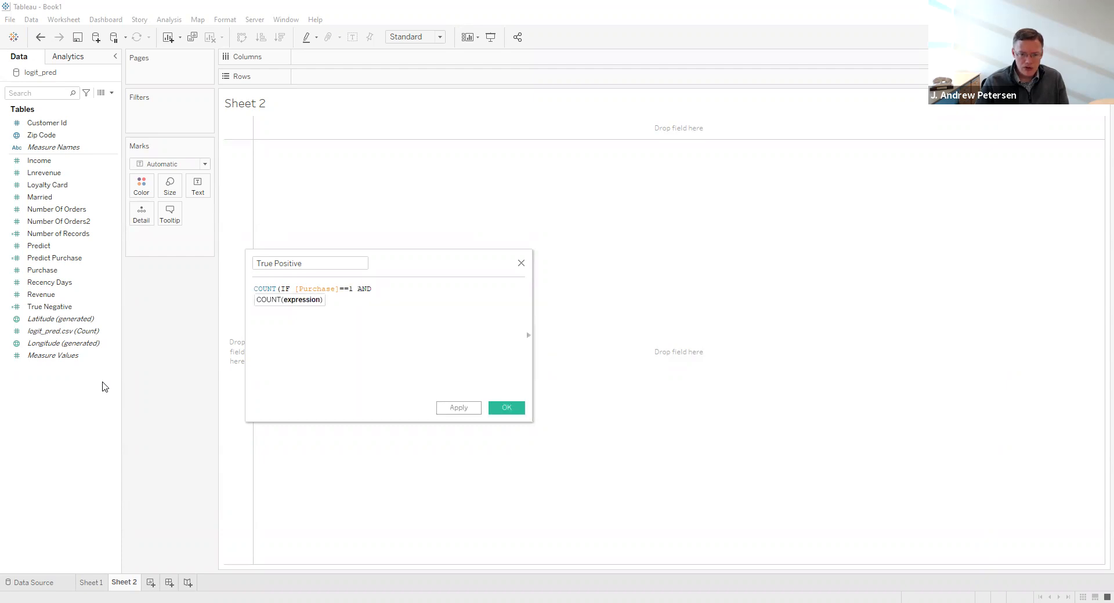
Add the second True Positive condition, [Predict Purchase]==1, after AND.
text(pred)
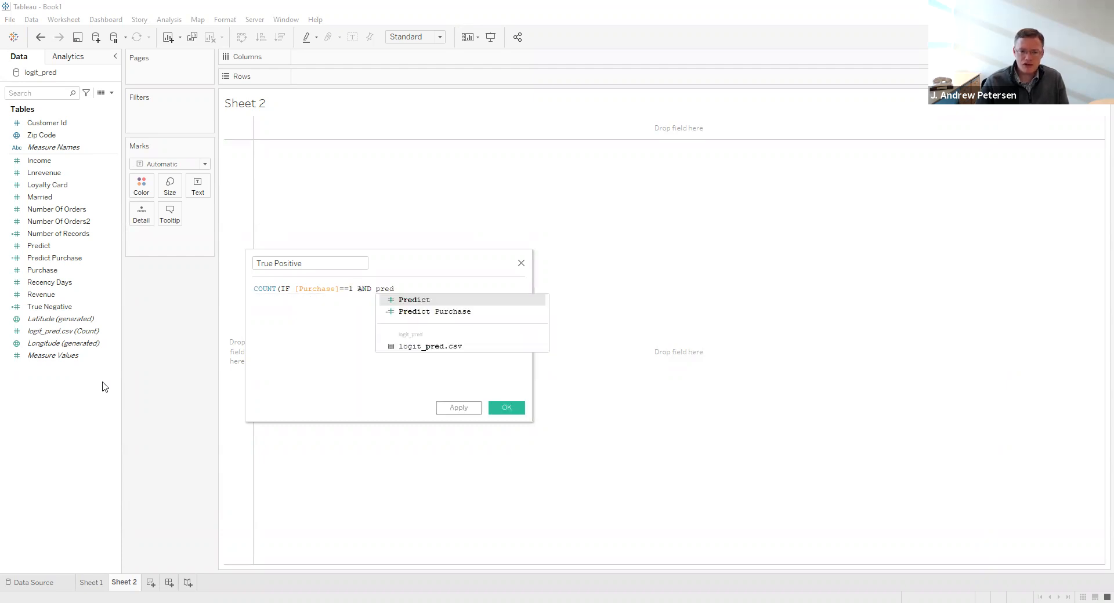
key(Down)
key(Return)
text(==1)
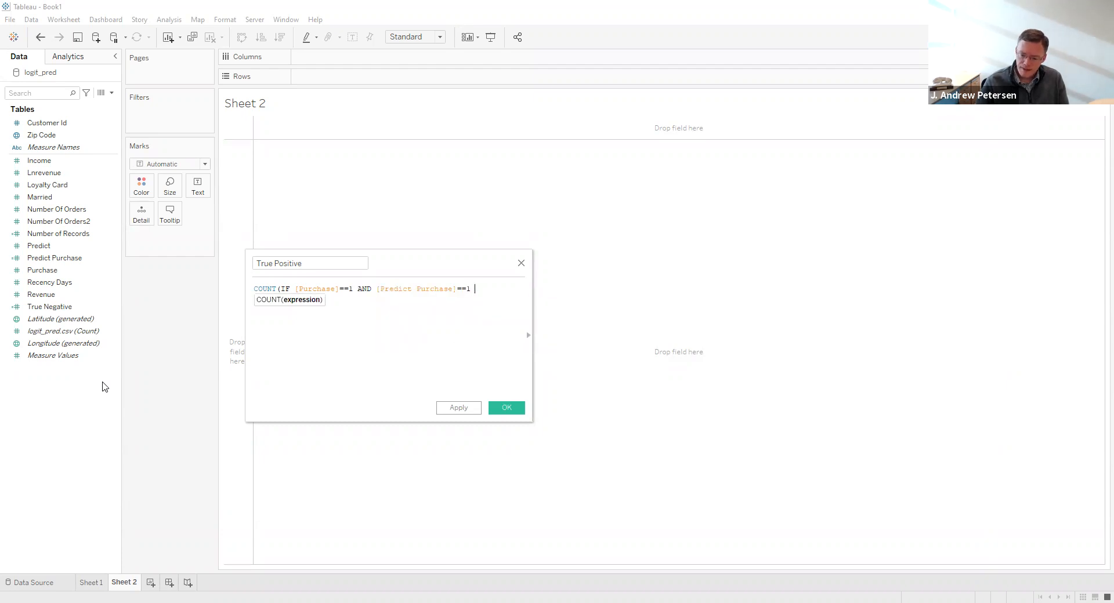
Complete the True Positive formula with THEN [Number of Records] END) and save the field.
text( then)
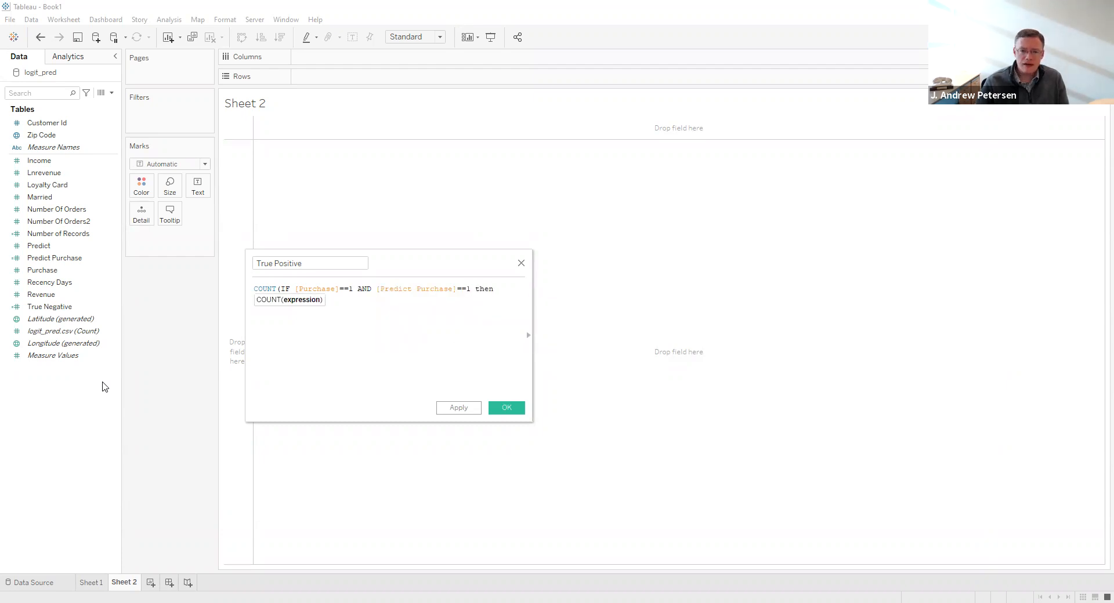
key(Return)
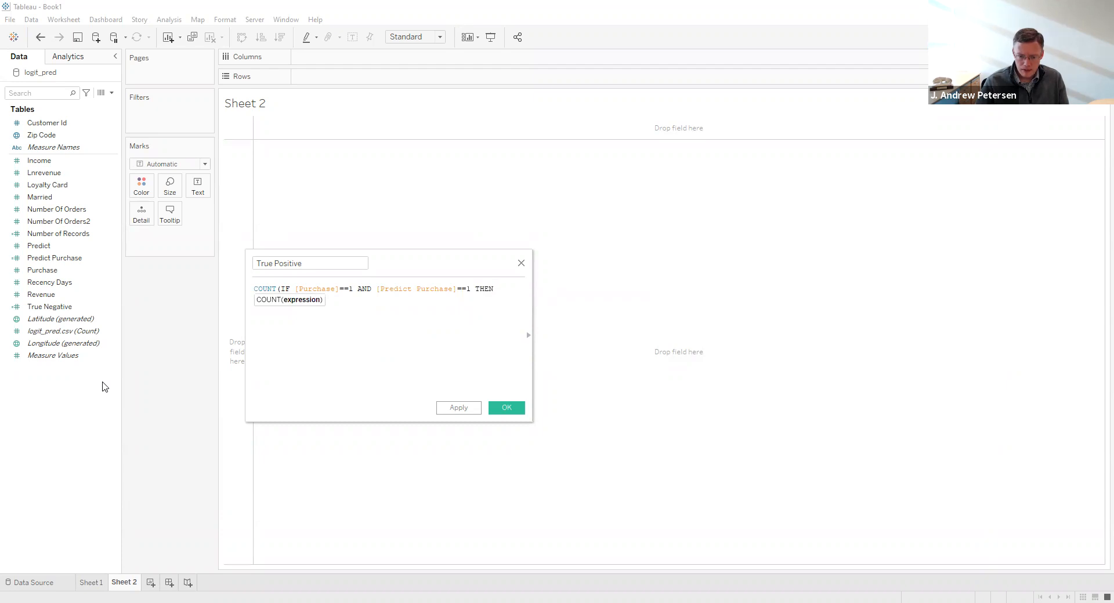
text(num)
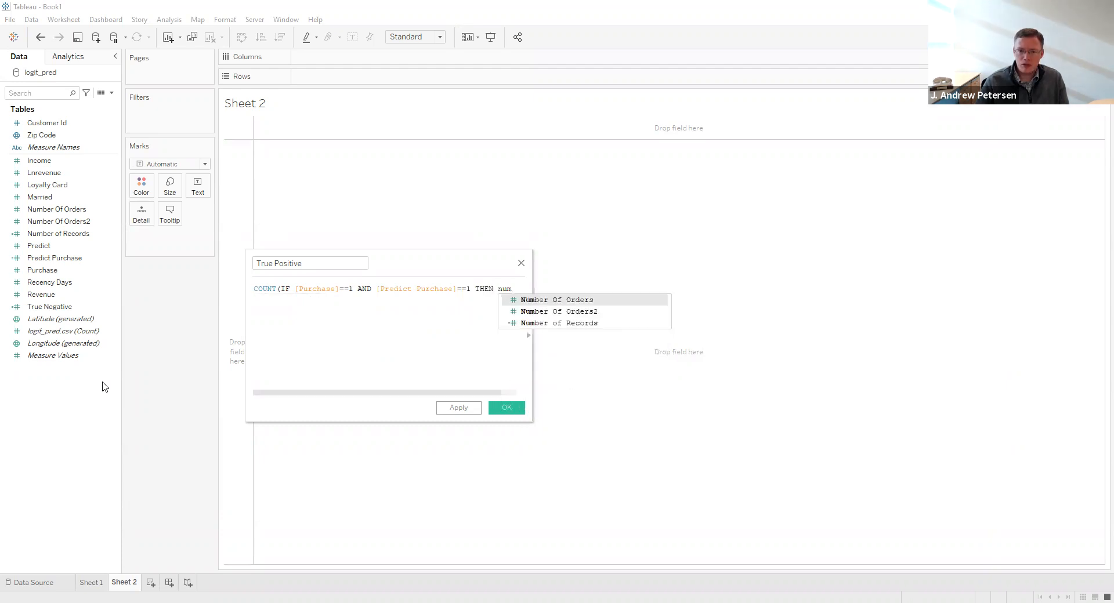
key(Down)
key(Down)
key(Return)
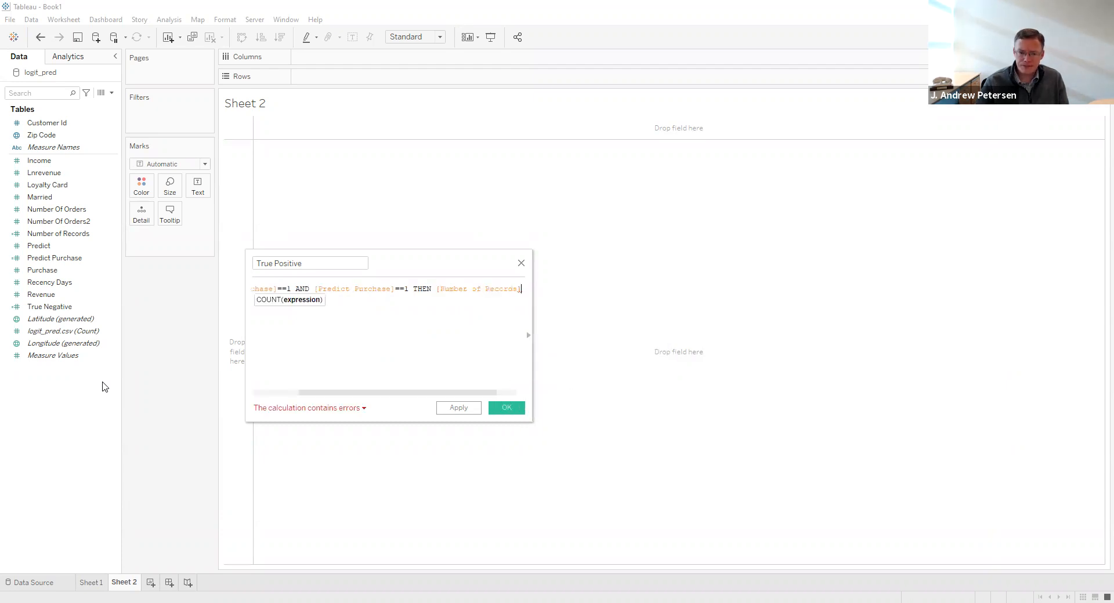
text(END))
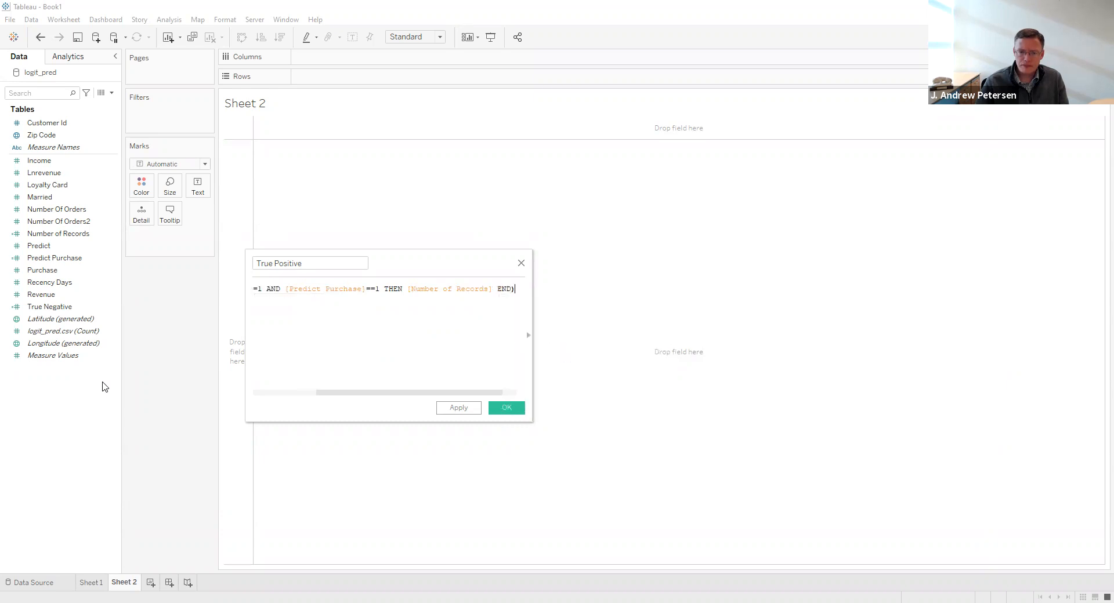
click(506, 408)
Start another calculated field and name it "False Negative".
right_click(72, 416)
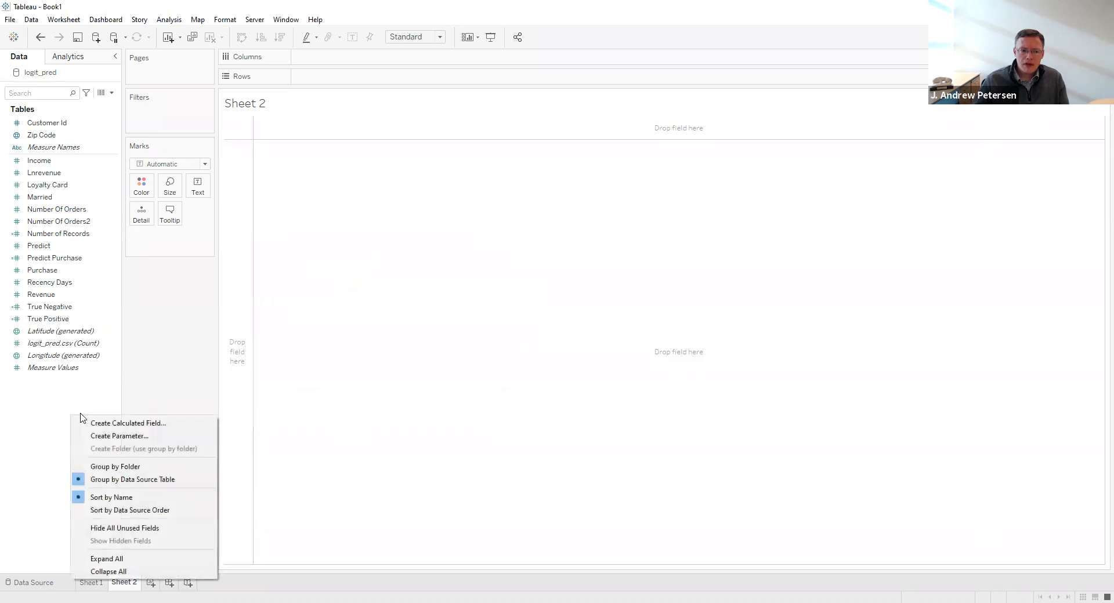
click(100, 422)
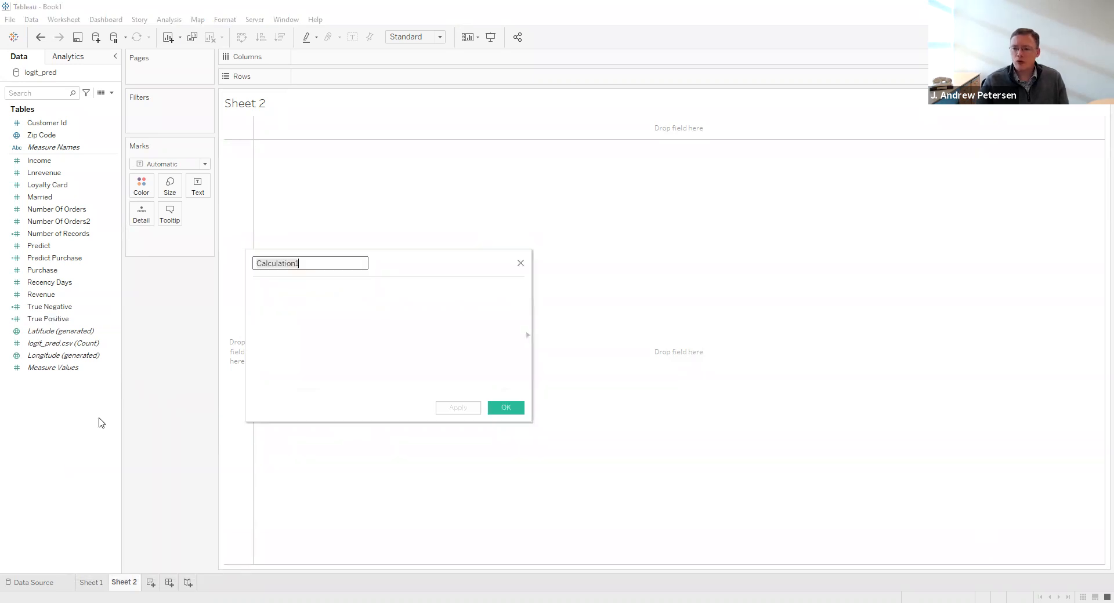
text(Fal)
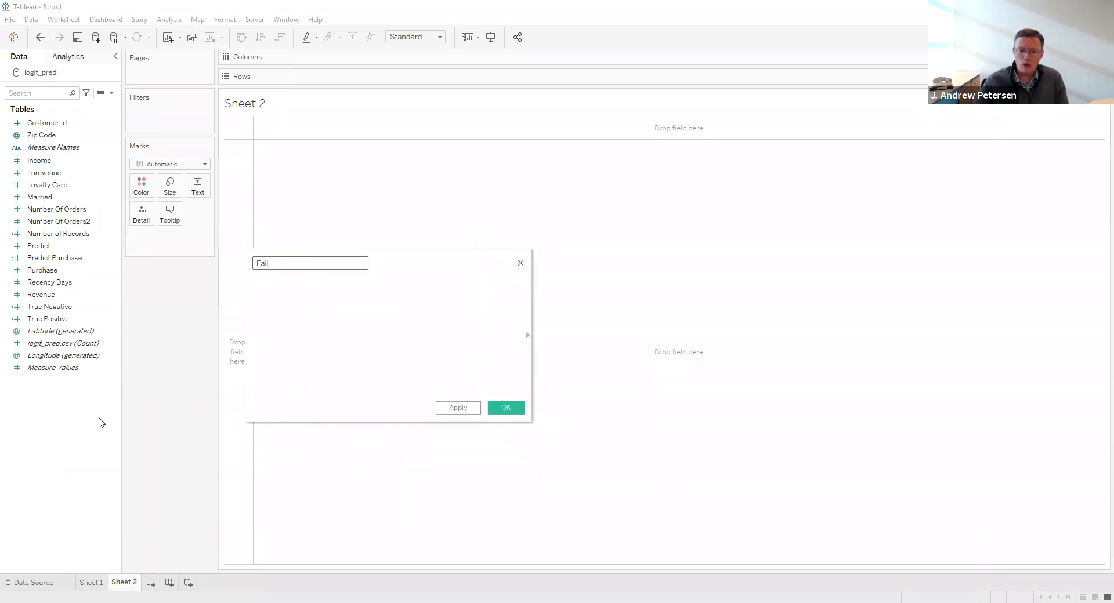
text(se Negative)
key(Tab)
Begin the False Negative formula with COUNT(IF [Purchase]==1 AND [Predict Purchase]==0.
text(coun)
key(Return)
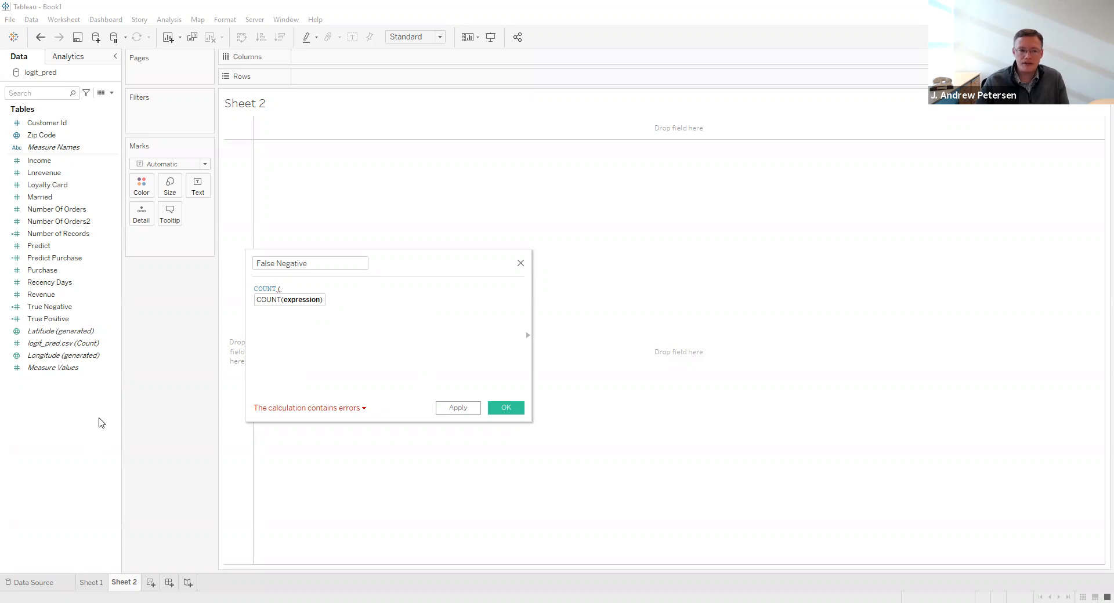
text(IF pur)
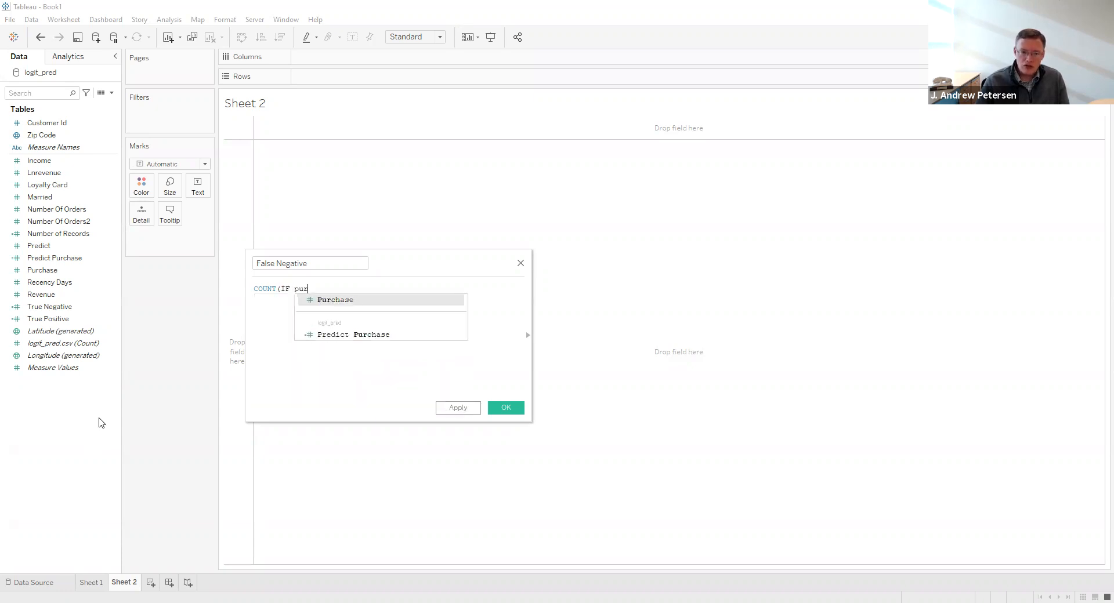
key(Return)
text(==1 a)
text(nd)
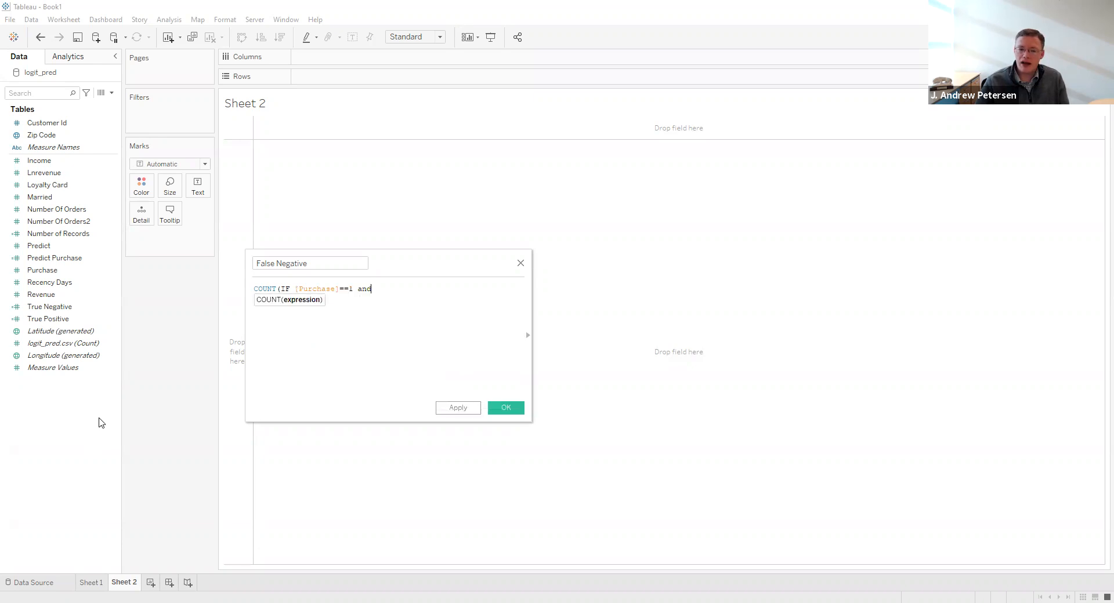
key(Return)
text(pre)
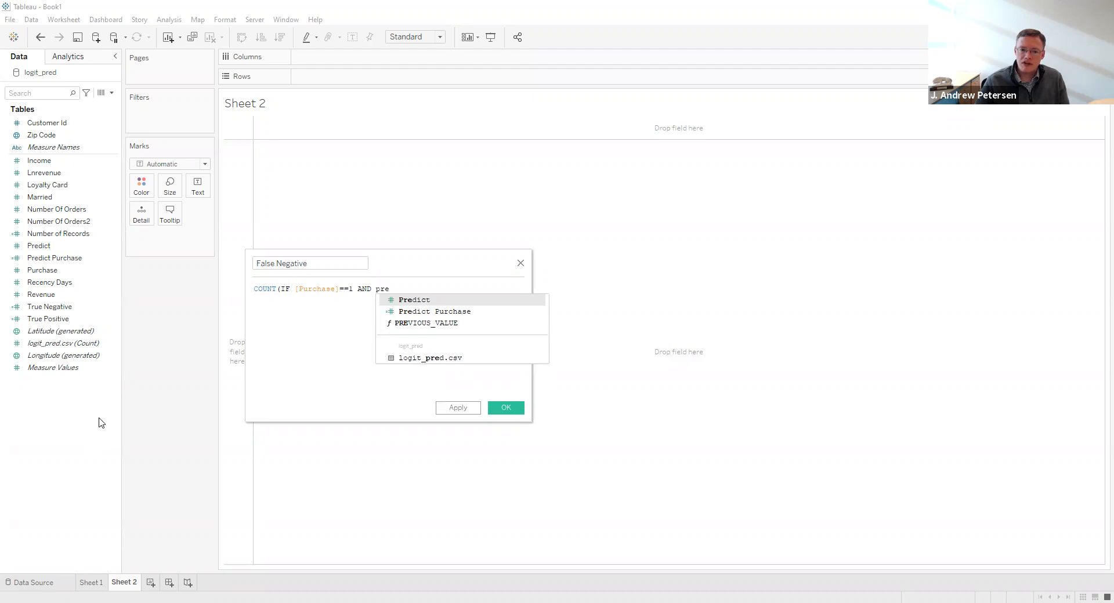
key(Down)
key(Return)
text(==)
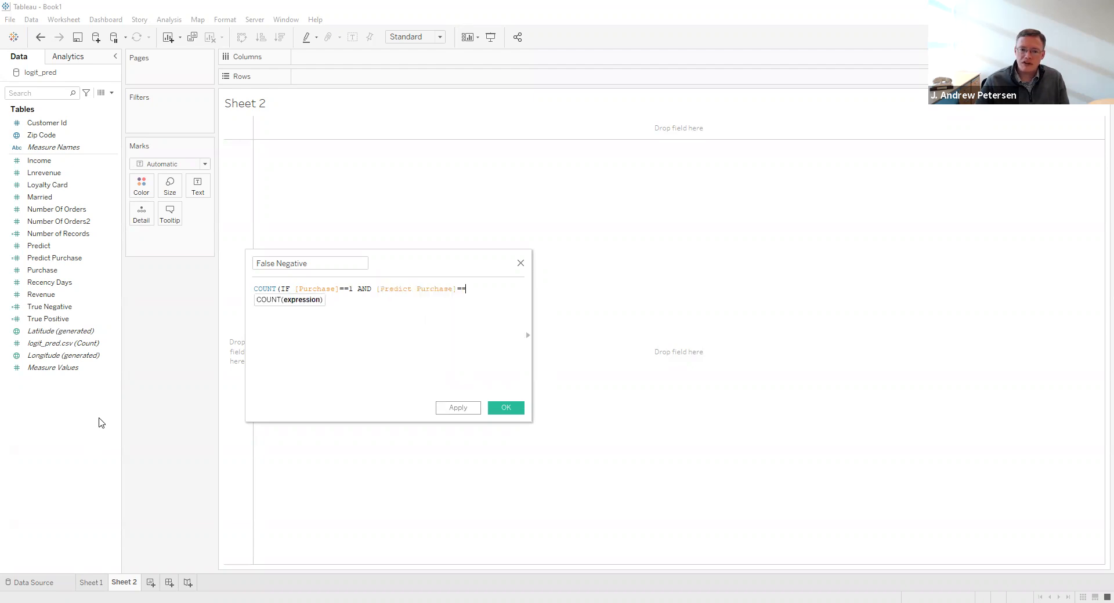
text(0)
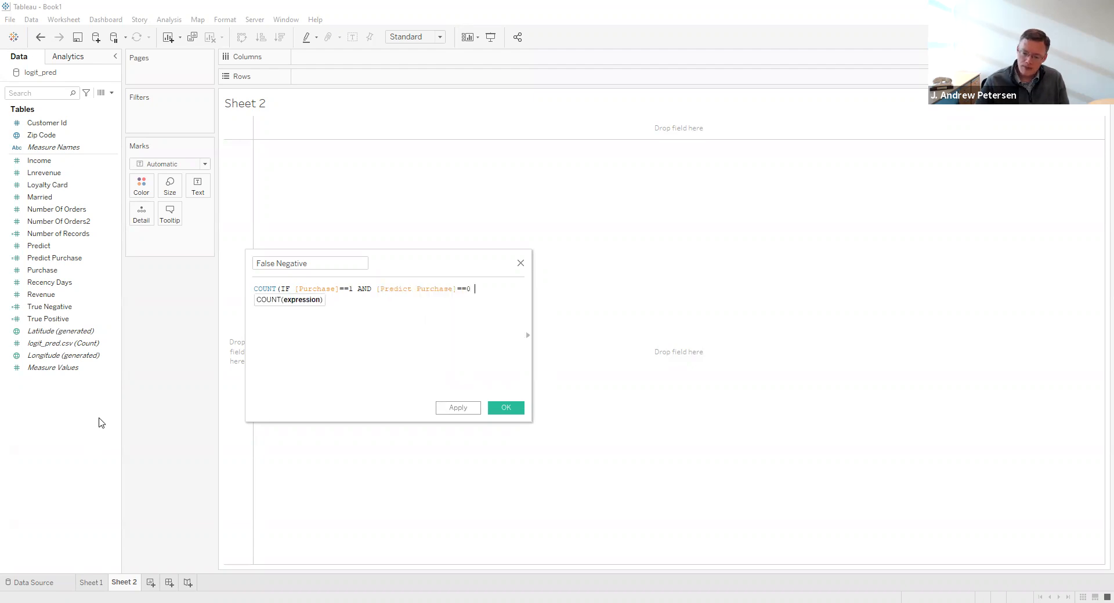
Complete the False Negative formula with THEN [Number of Records] END) and save the field.
text( THEN nu)
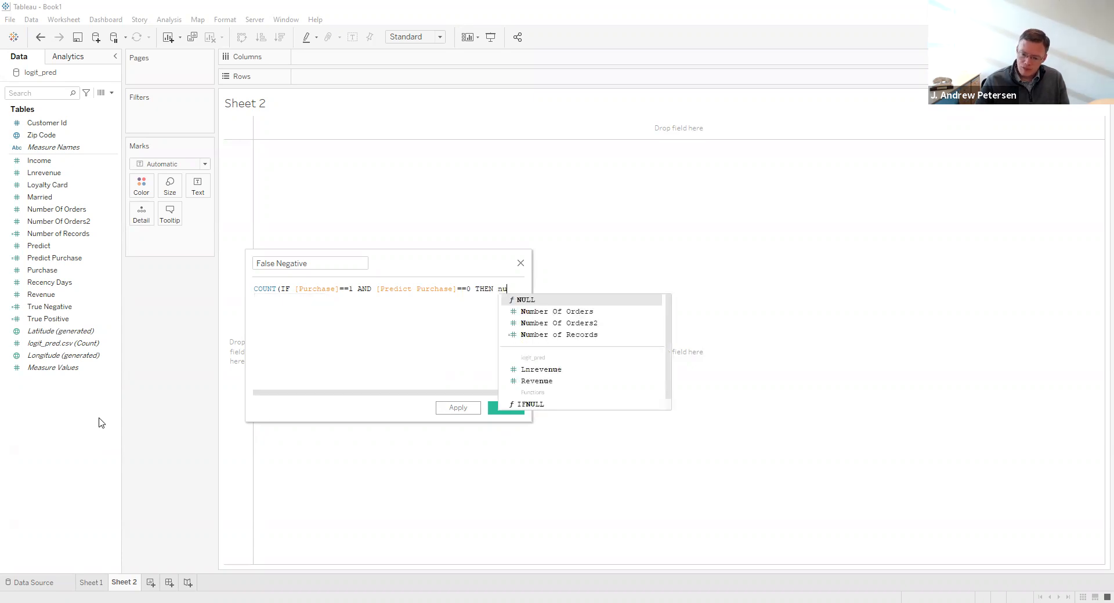
text(m)
key(Down)
key(Down)
key(Return)
text(end)
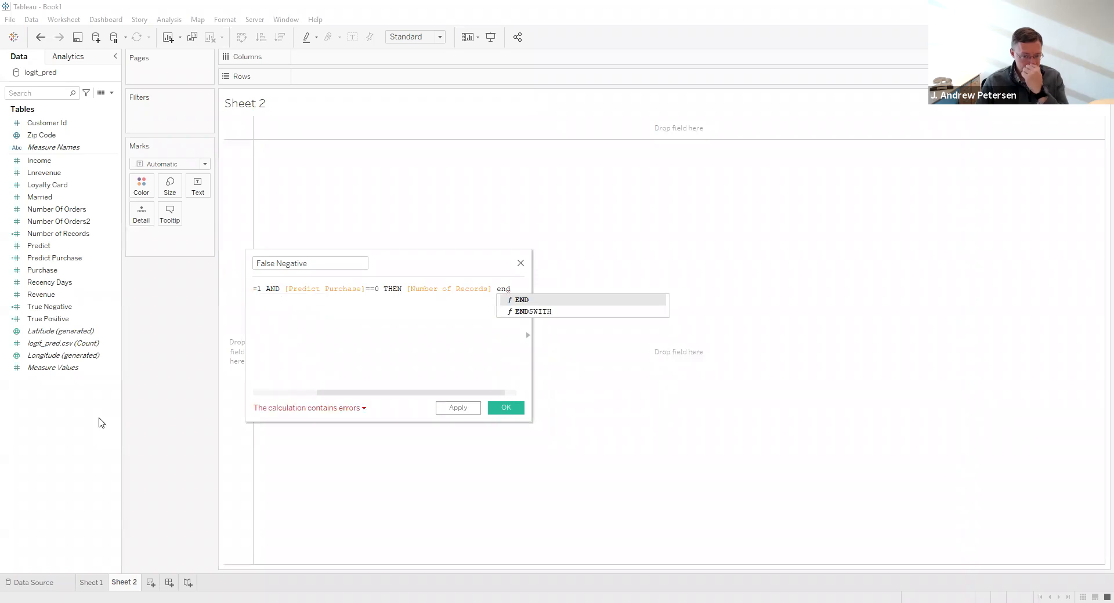
key(Return)
text())
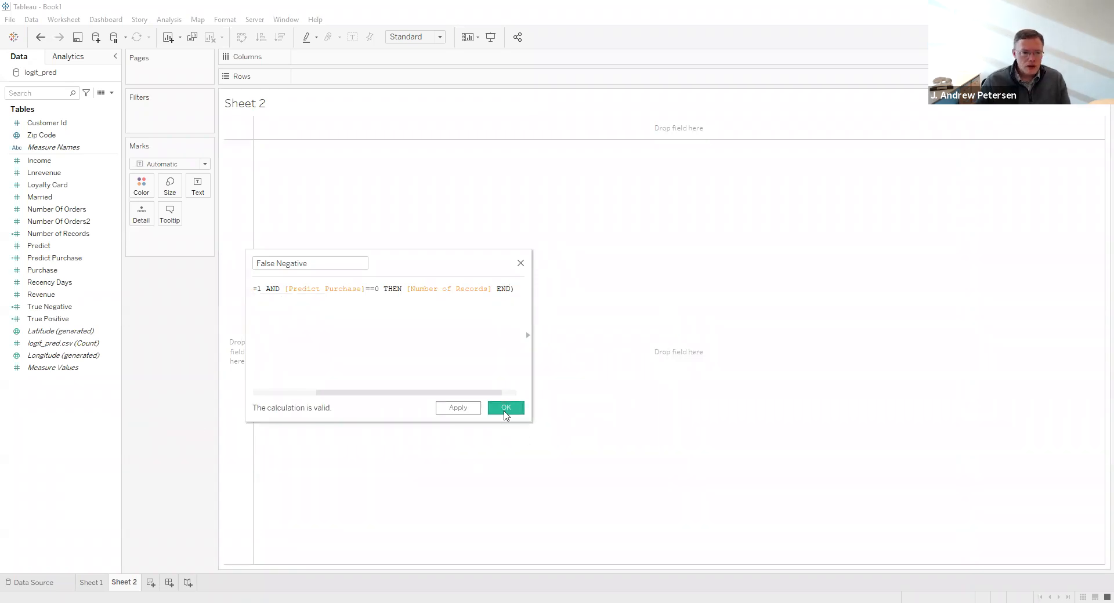
click(506, 408)
Start another calculated field and name it "False Positive".
right_click(62, 412)
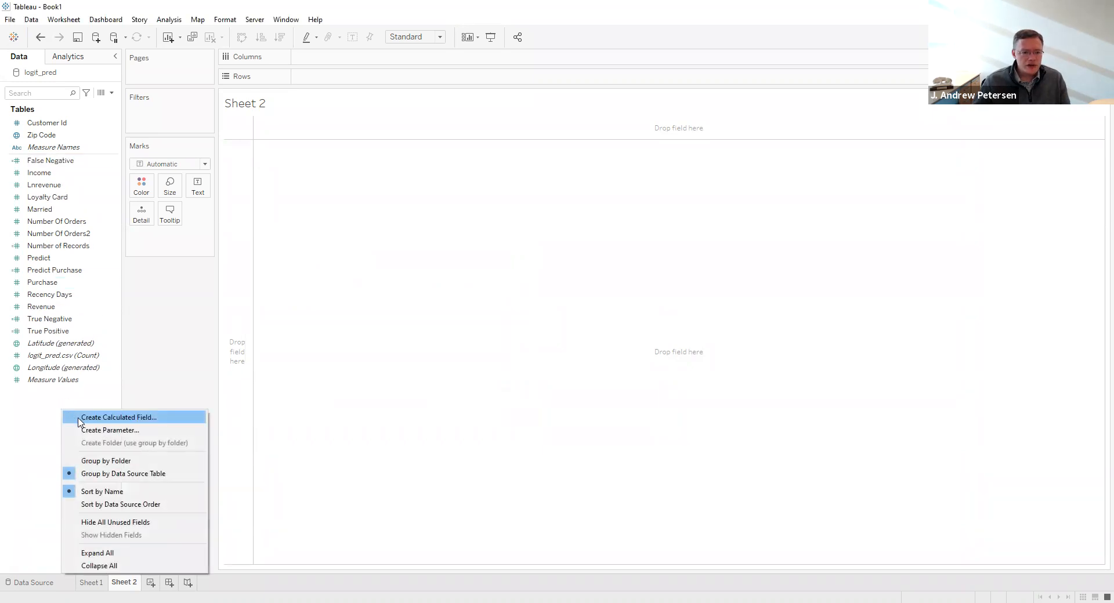
click(80, 418)
text(False Positive)
key(Tab)
Begin the False Positive formula with COUNT(IF [Purchase]==0 AND [Predict Purchase]==1.
text(COUNT ()
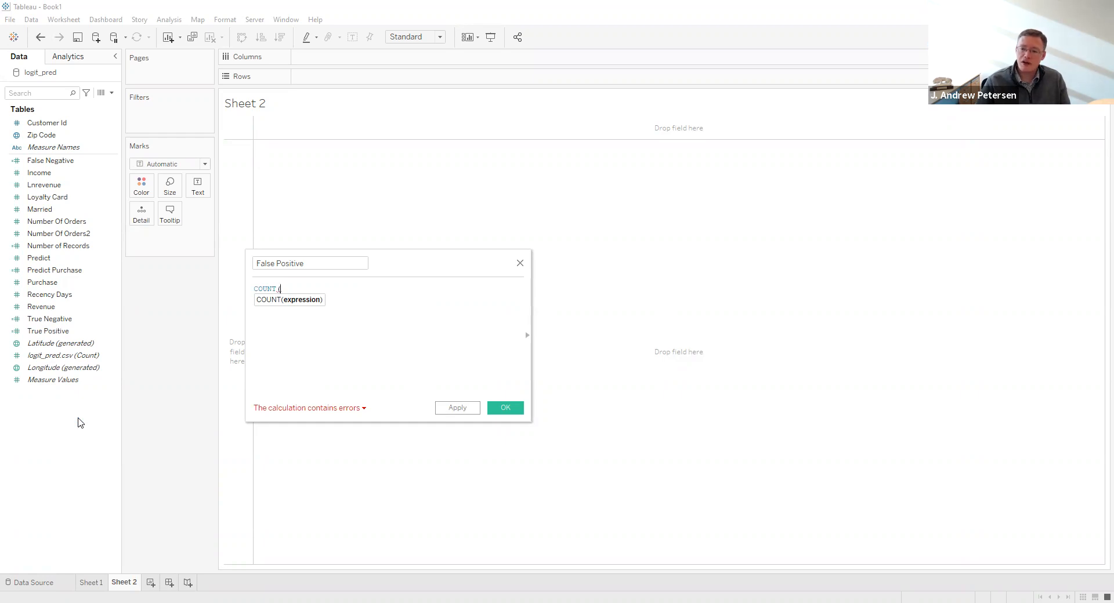
text(i)
key(Return)
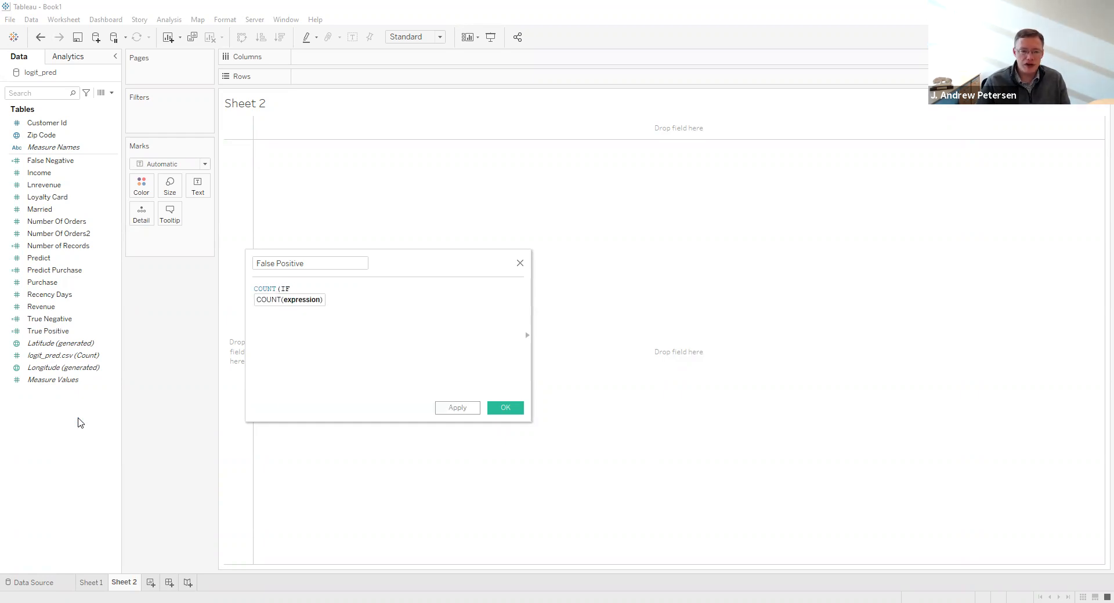
text([Purchase]==0 AND p)
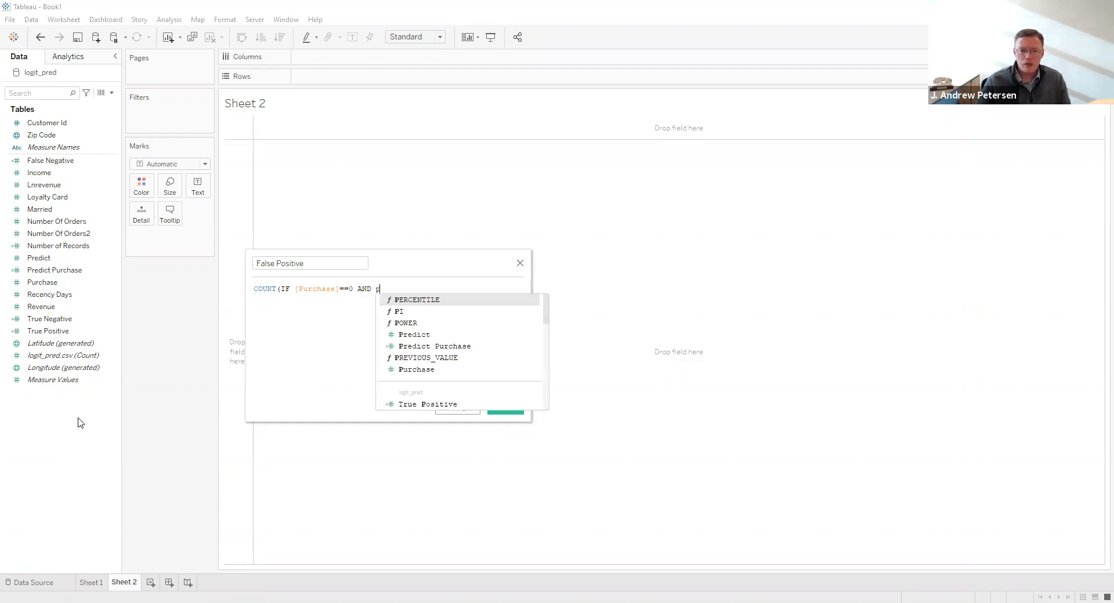
key(BackSpace)
text([Predict Purchase]==1)
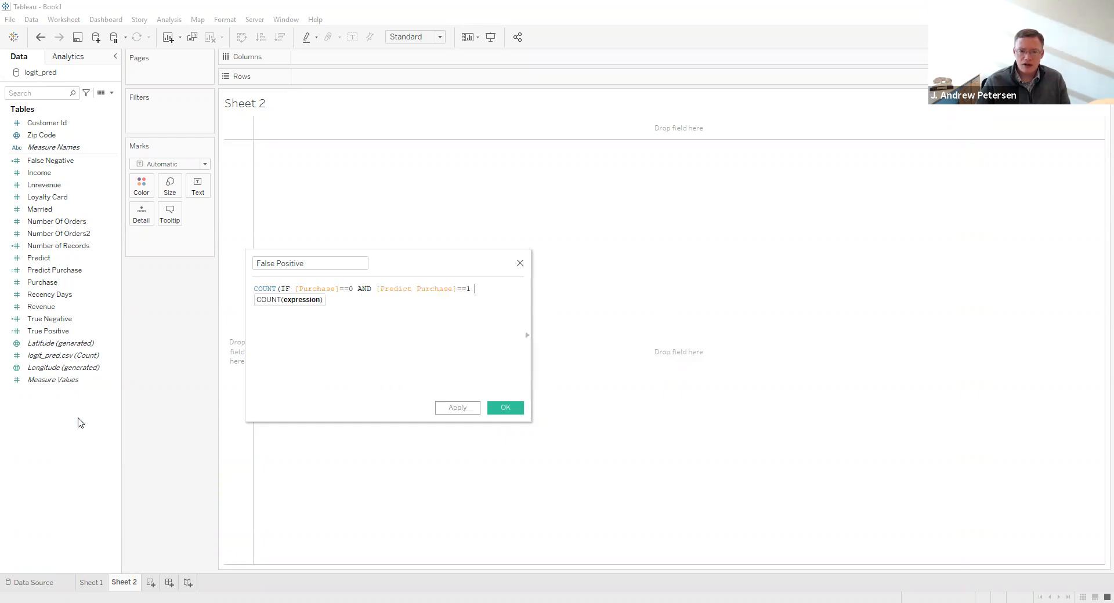
Complete the False Positive formula with THEN [Number of Records] END) and save the field.
text( THEN num)
key(Down)
key(Down)
key(Return)
text(END)
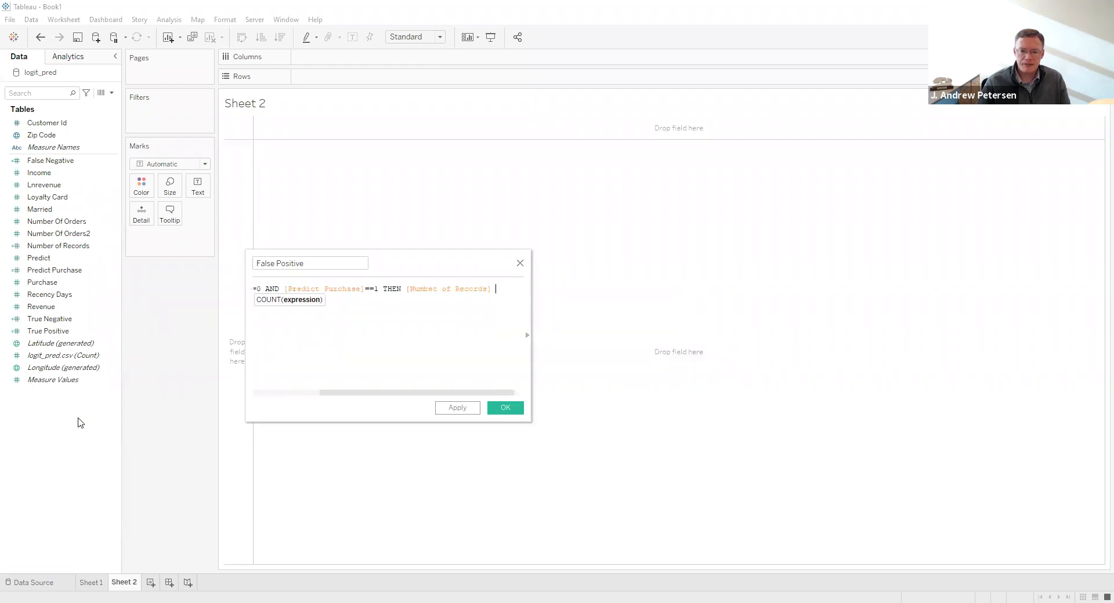
text())
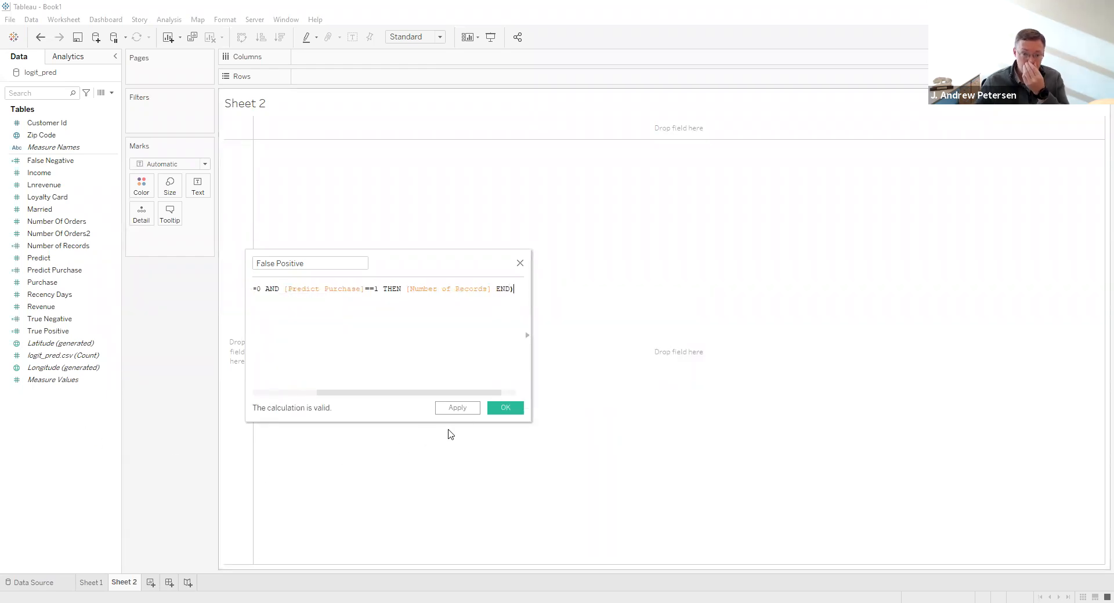
click(510, 410)
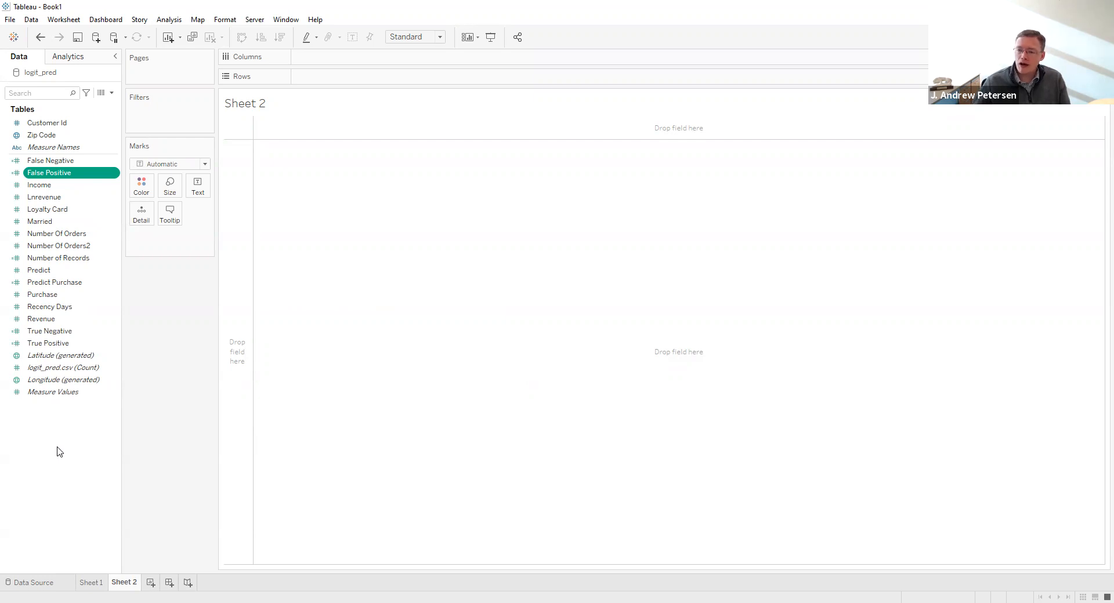
Start another calculated field and name it "Hit Rate".
right_click(54, 447)
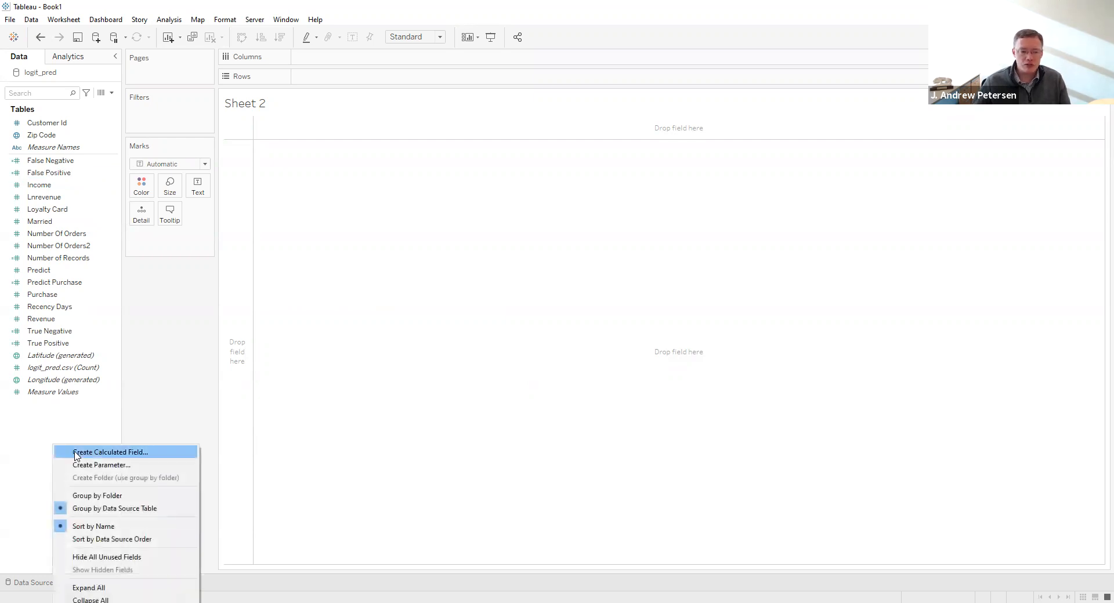
click(75, 453)
text(H)
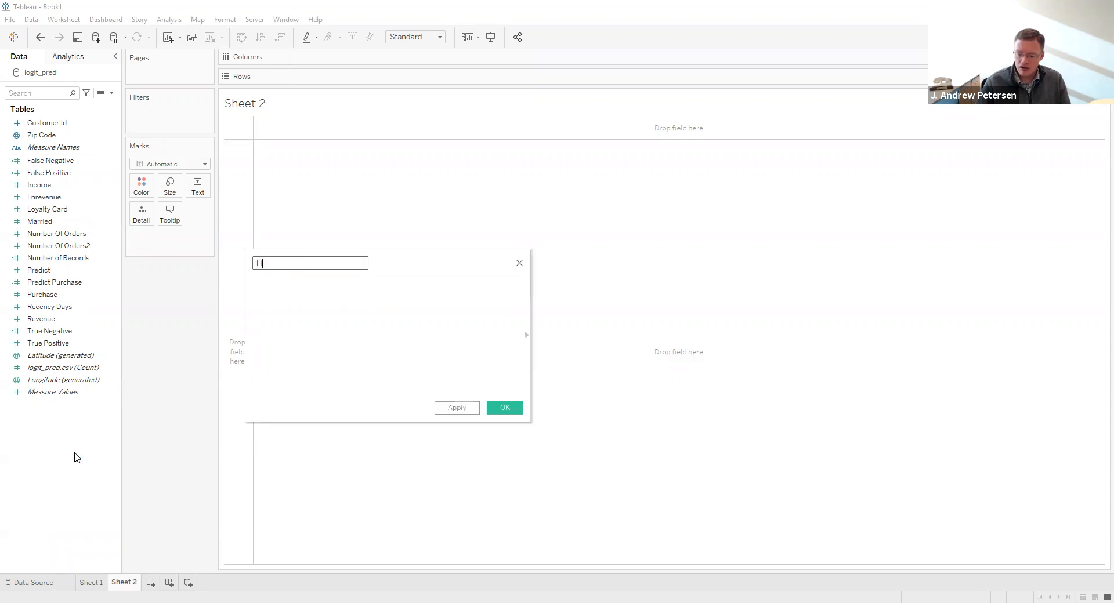
text(it Rate)
key(Tab)
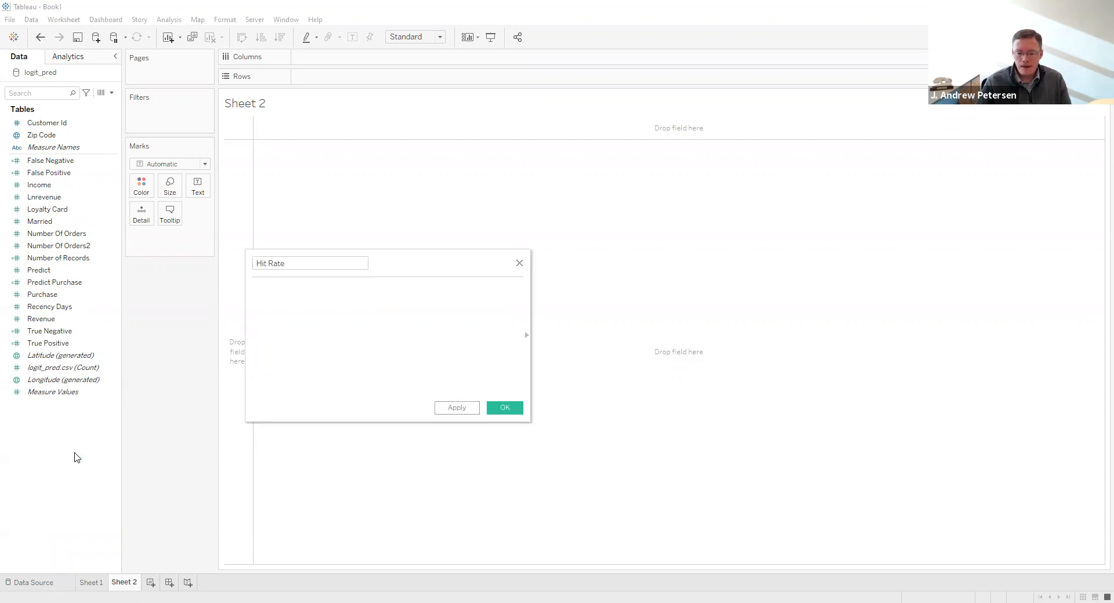
Enter the Hit Rate formula's numerator as ([True Negative]+[True Positive]).
text((tru)
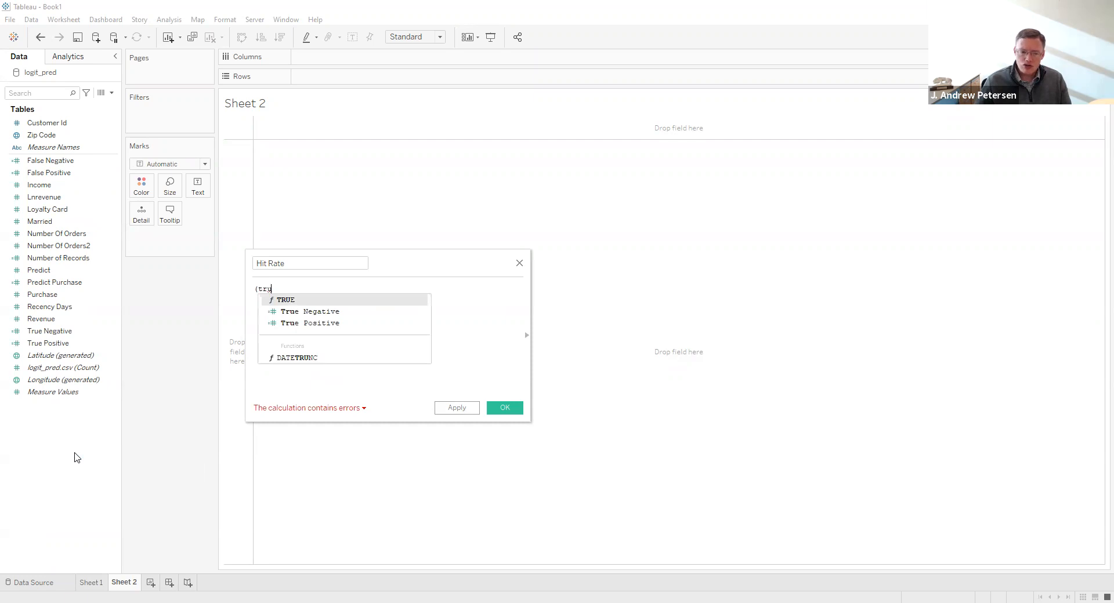
key(Down)
key(Return)
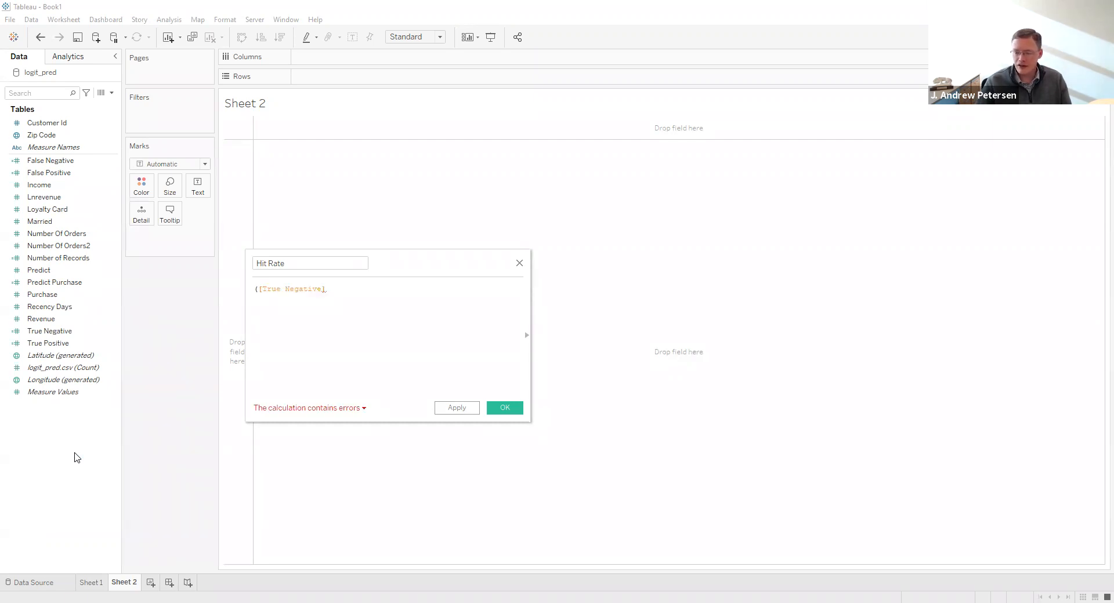
text(+tru)
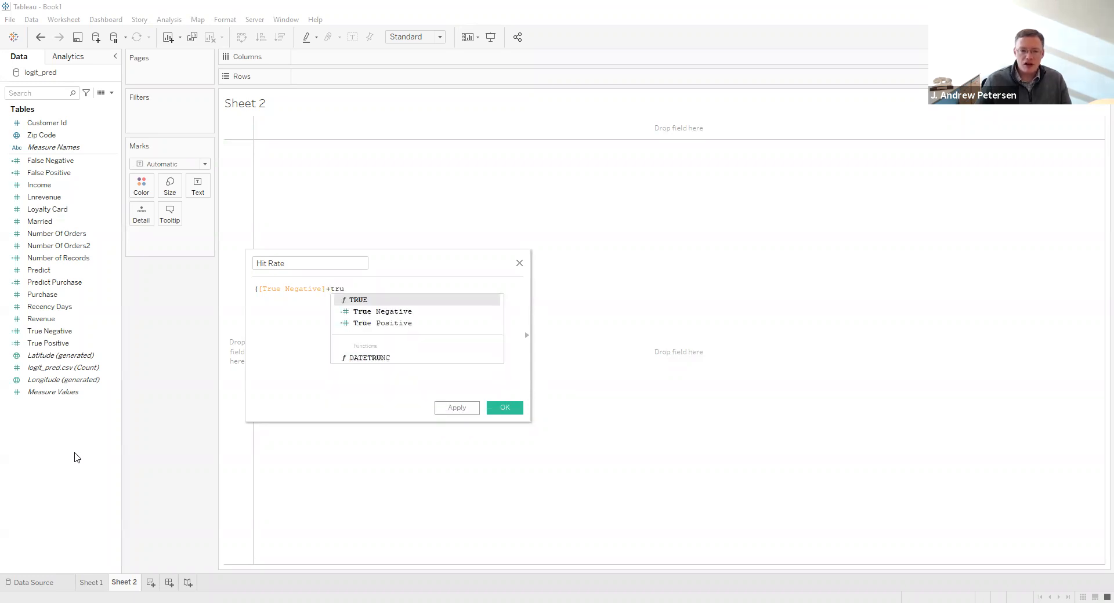
key(Down)
key(Down)
key(Return)
text())
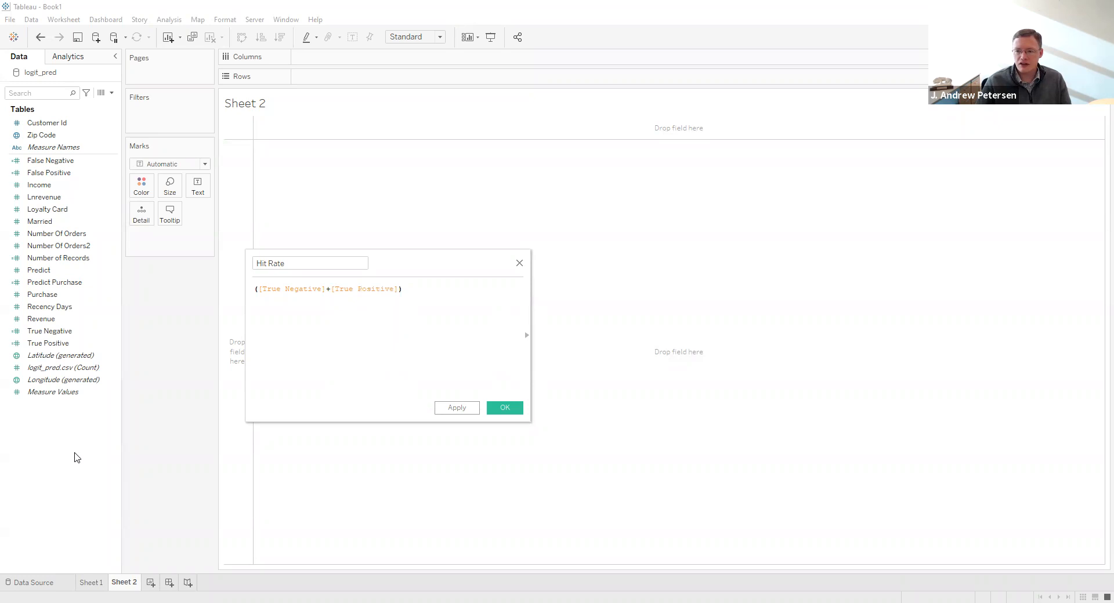
Continue the Hit Rate formula with the start of its denominator, /([False Negative]+[False Positive]+.
text(/()
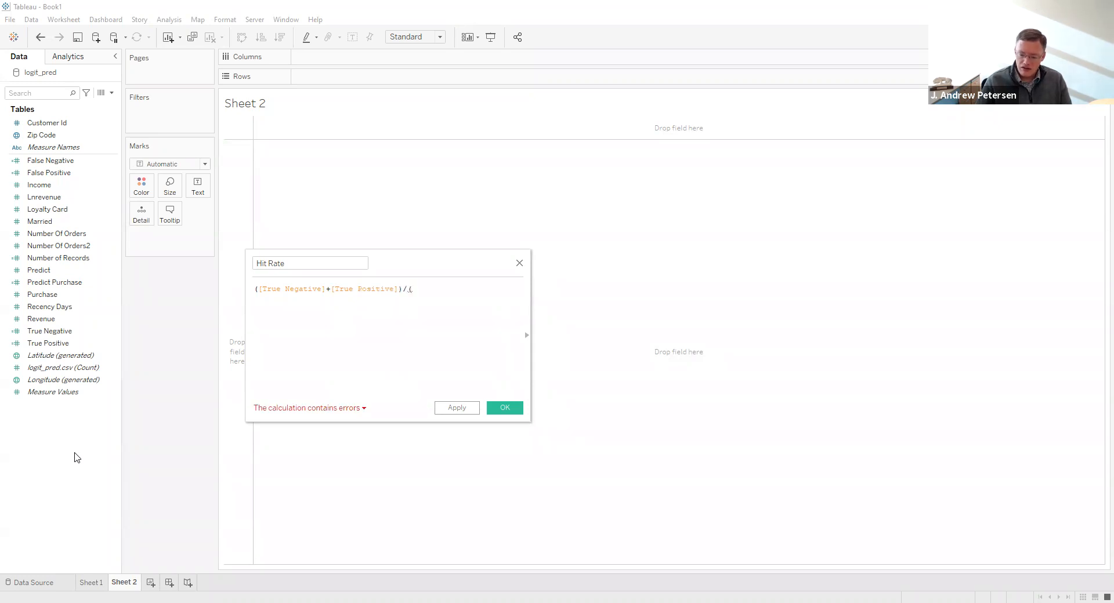
text(fal)
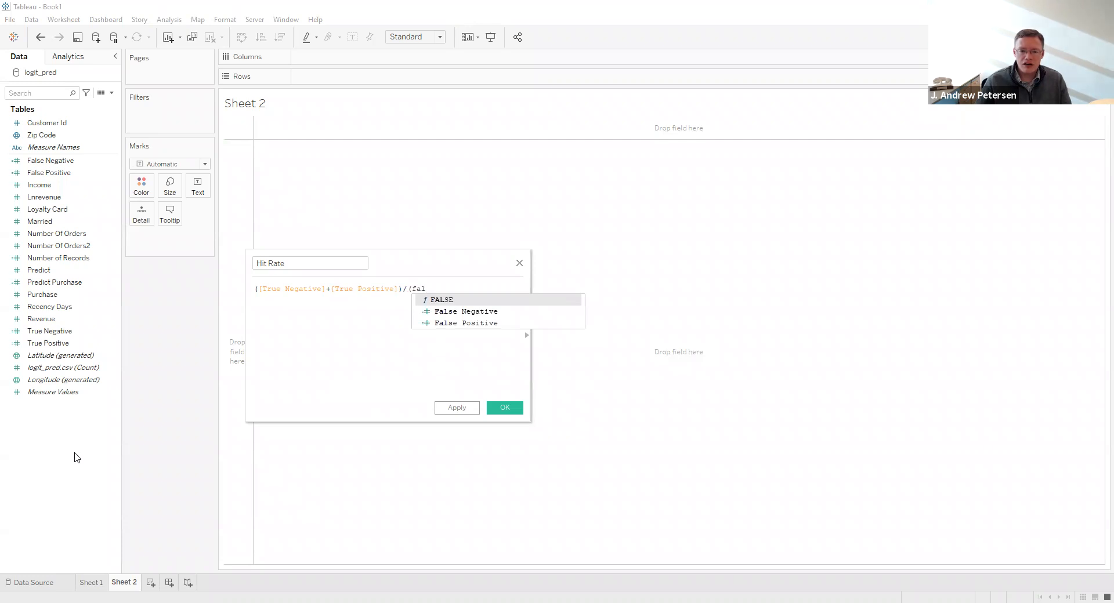
key(Down)
key(Return)
text(+)
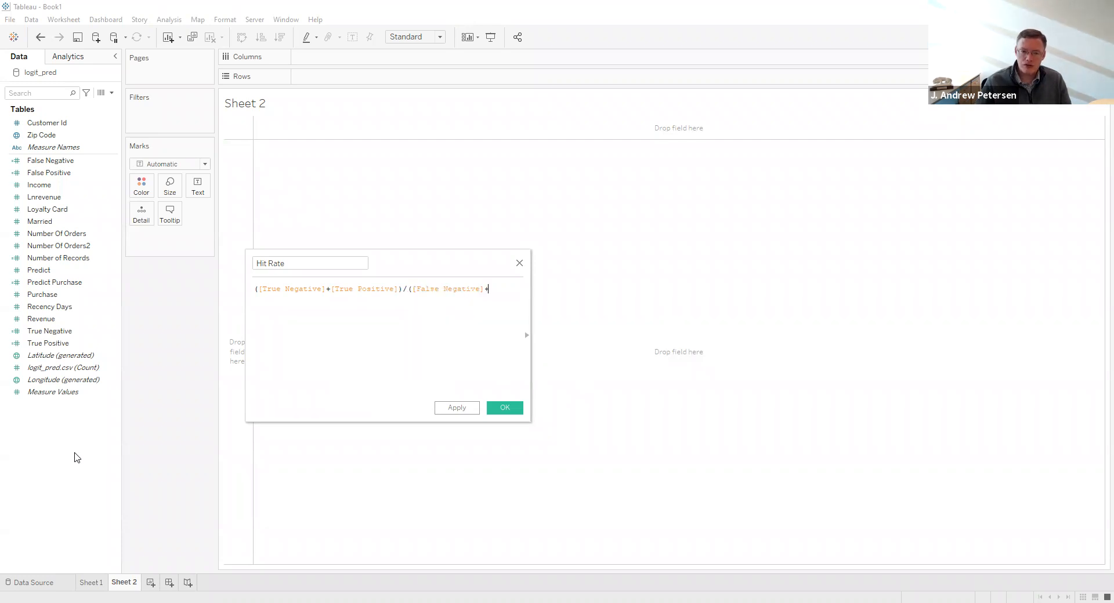
text(fal)
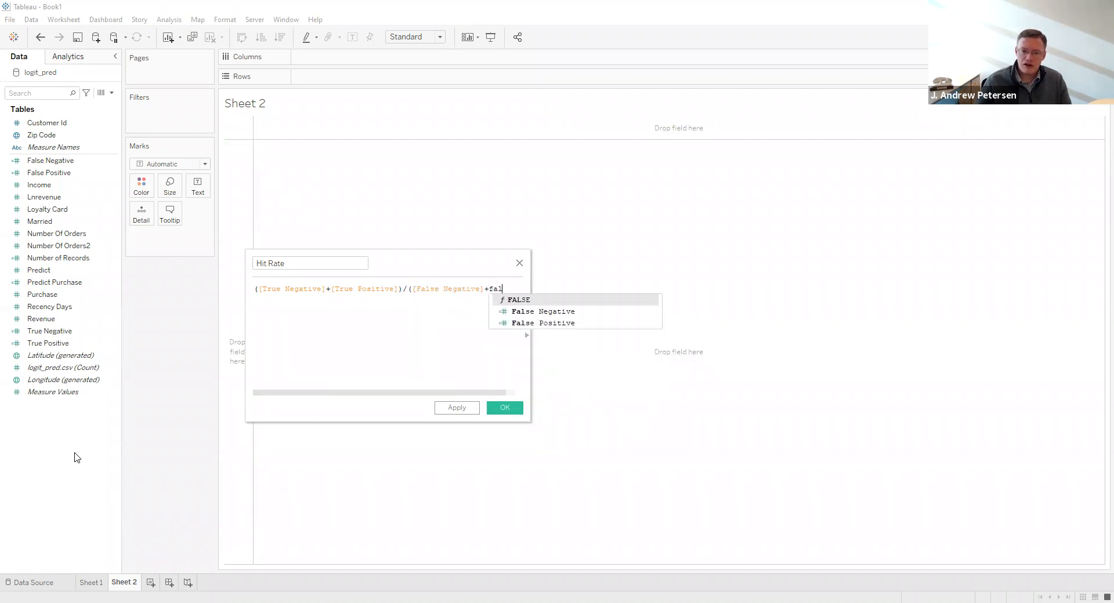
key(Down)
key(Down)
key(Return)
text(+)
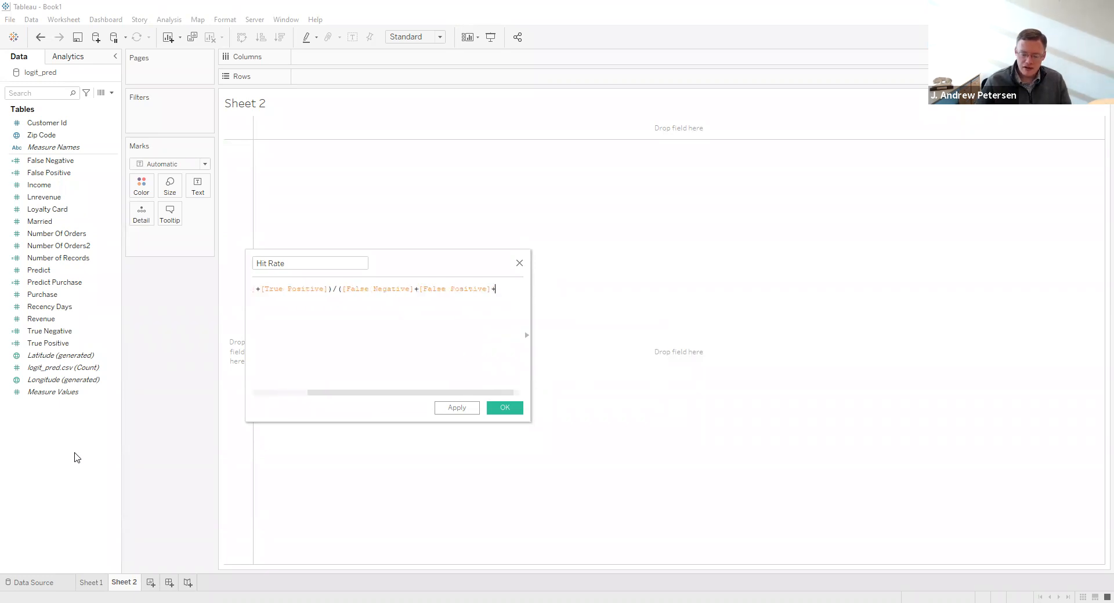
Complete the Hit Rate denominator with [True Negative]+[True Positive]) and save the field.
text(tru)
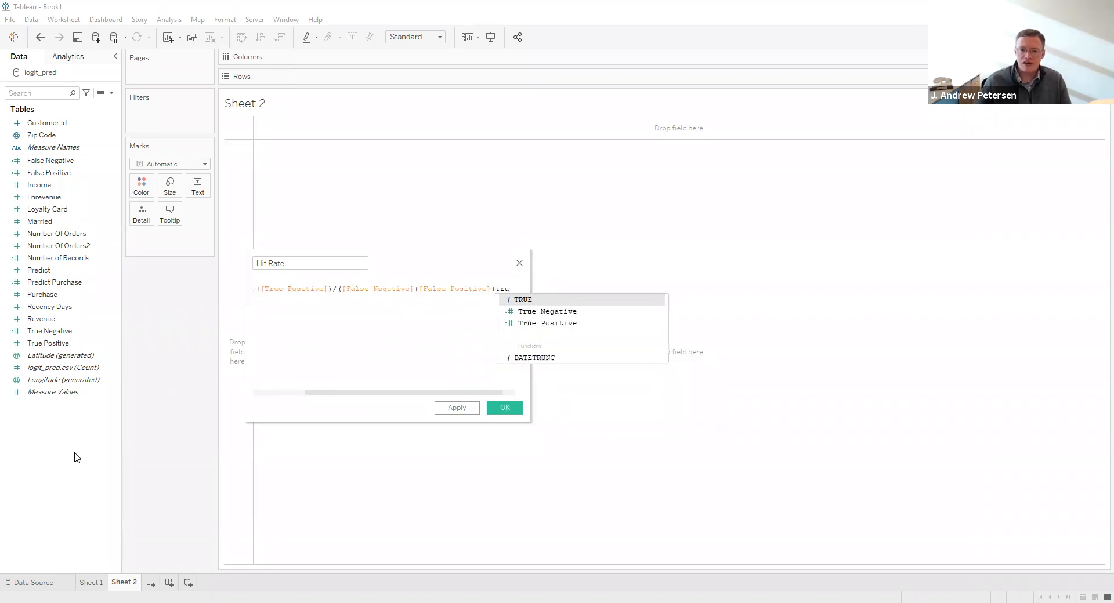
key(Down)
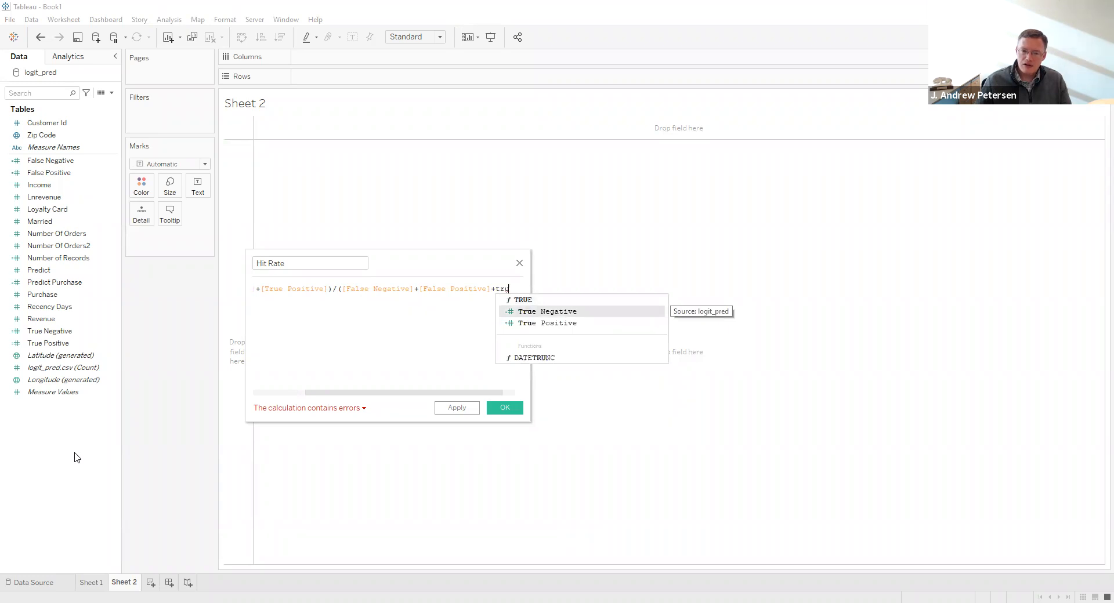
key(Return)
text(+tr)
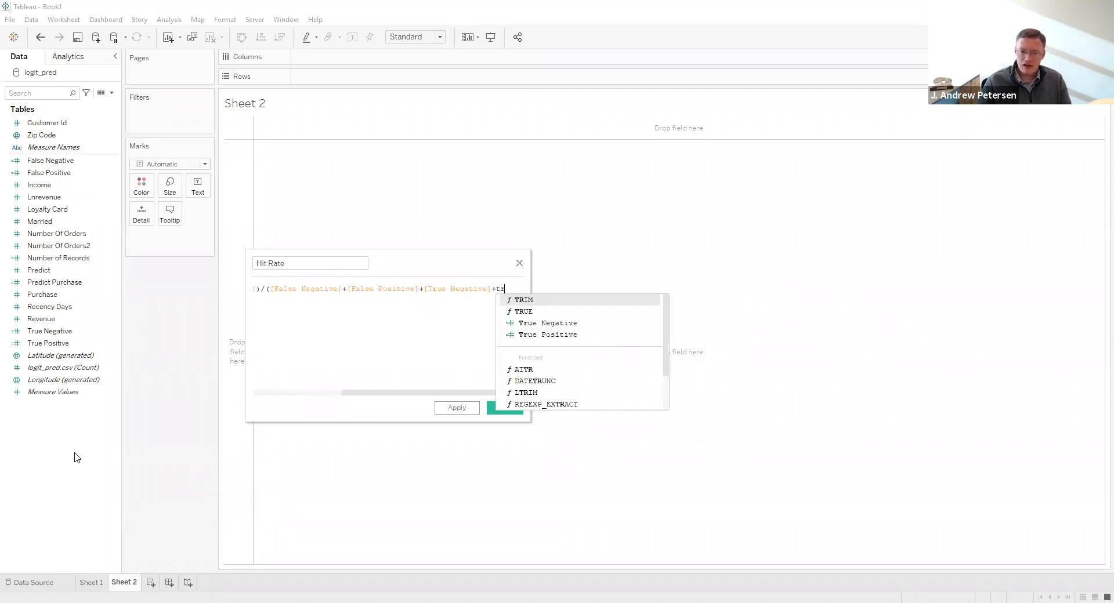
text(u)
key(Down)
key(Down)
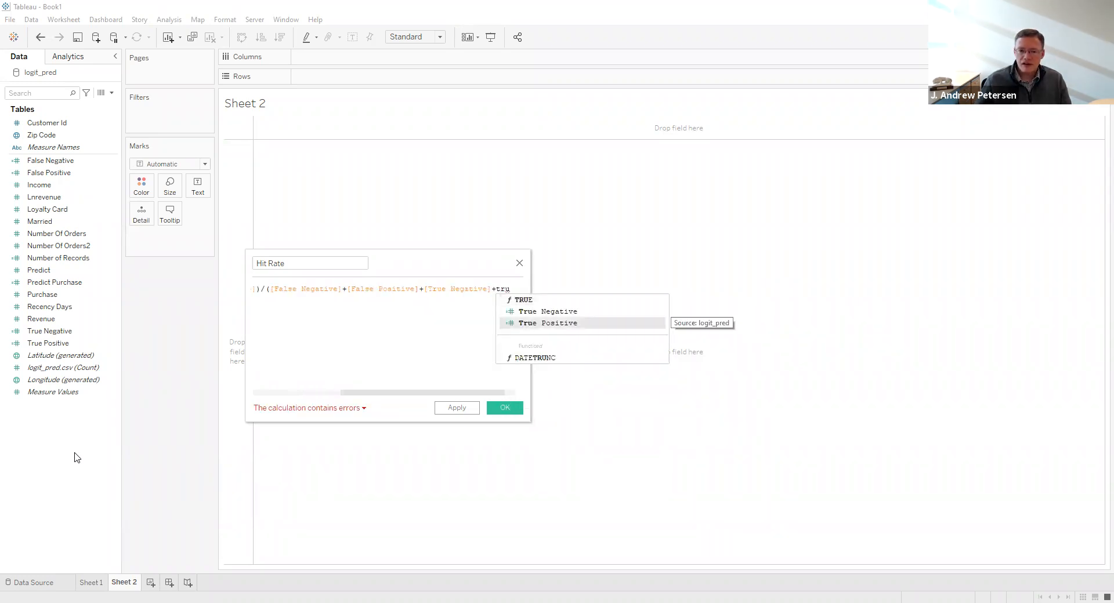
key(Return)
text())
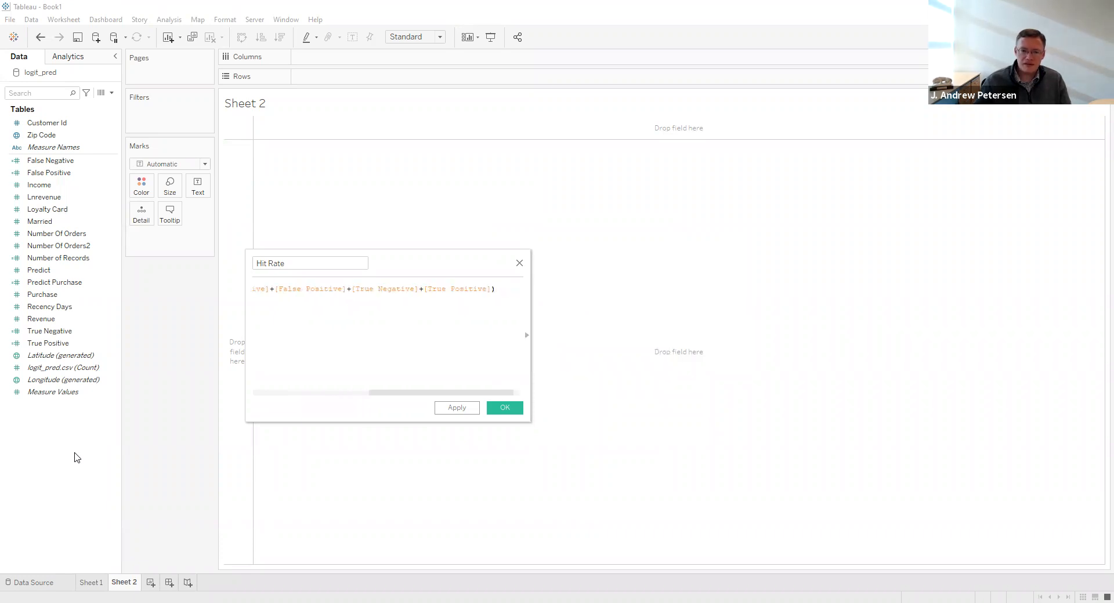
click(494, 408)
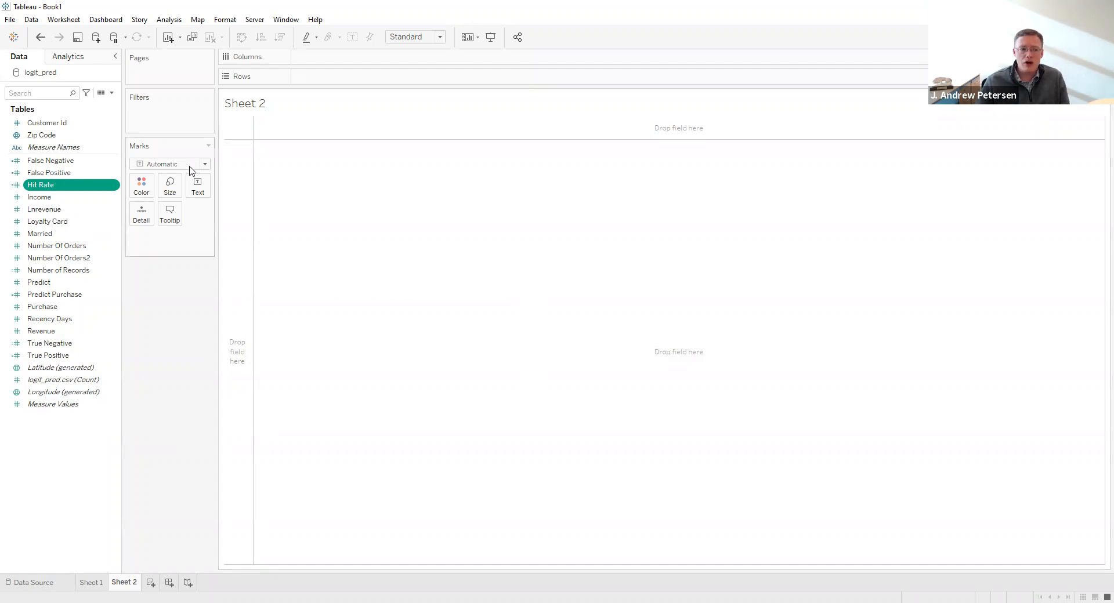
Add Measure Names to Sheet 2 and place it on Rows so the measures are listed vertically.
double_click(75, 150)
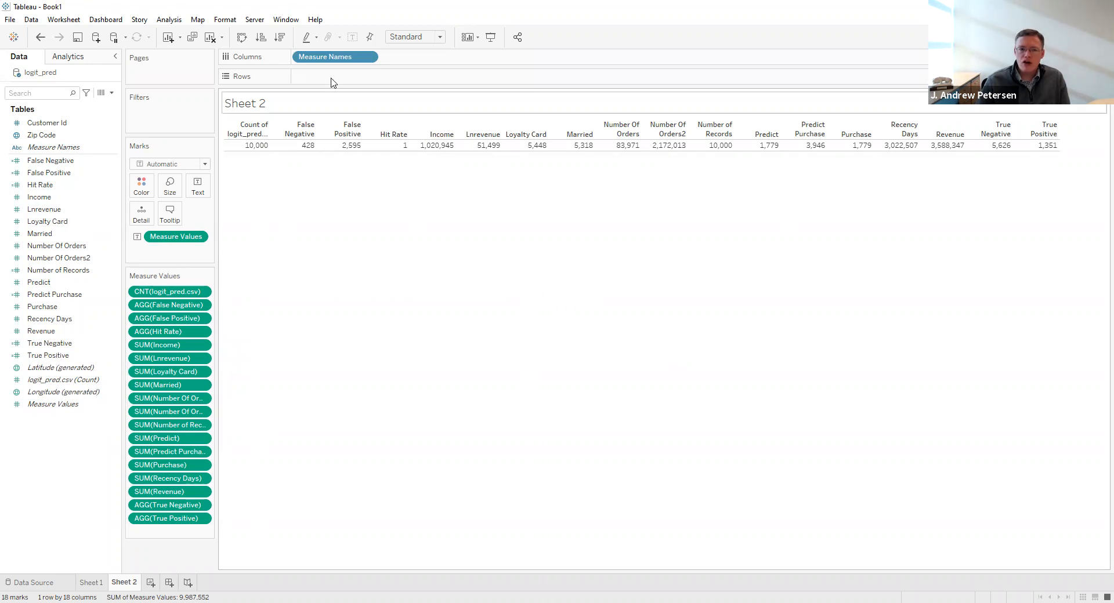
double_click(315, 57)
click(678, 152)
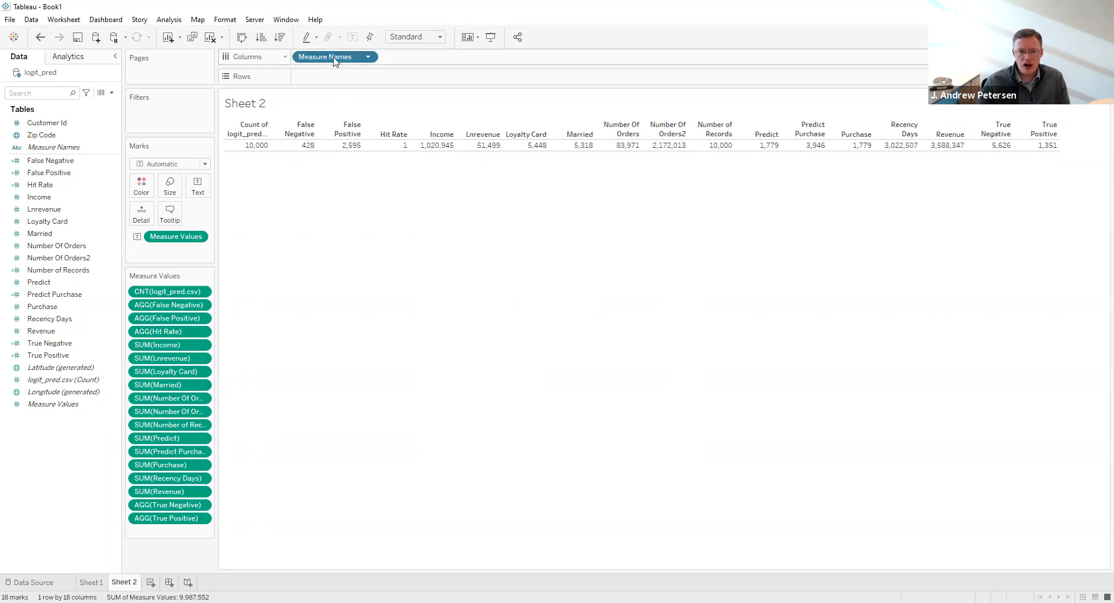
drag(336, 60, 336, 80)
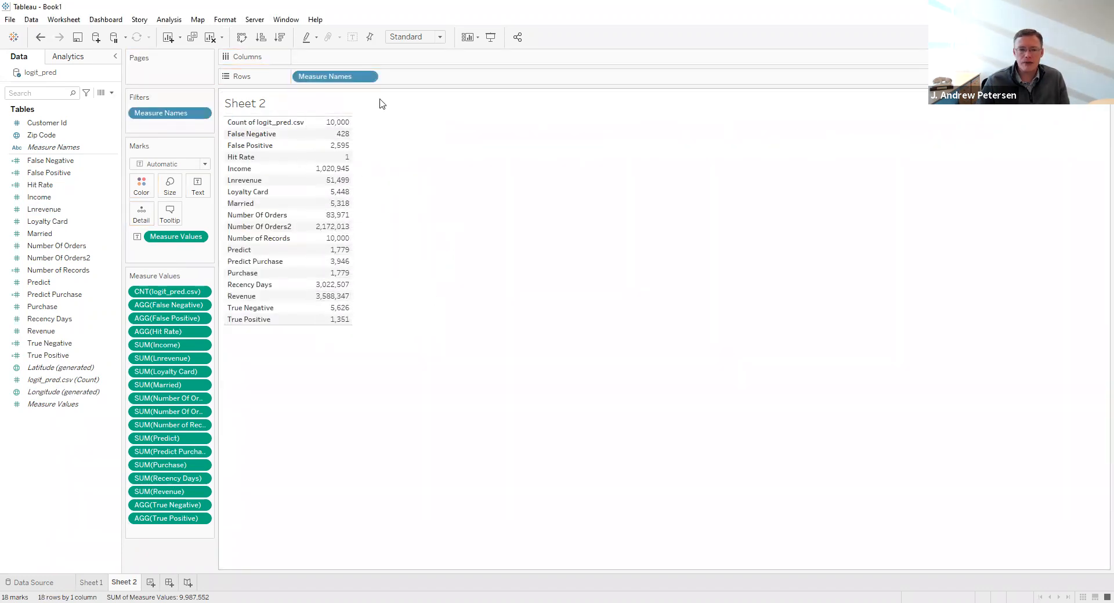
Filter Measure Names to only False Negative, False Positive, Hit Rate, True Negative and True Positive.
click(368, 77)
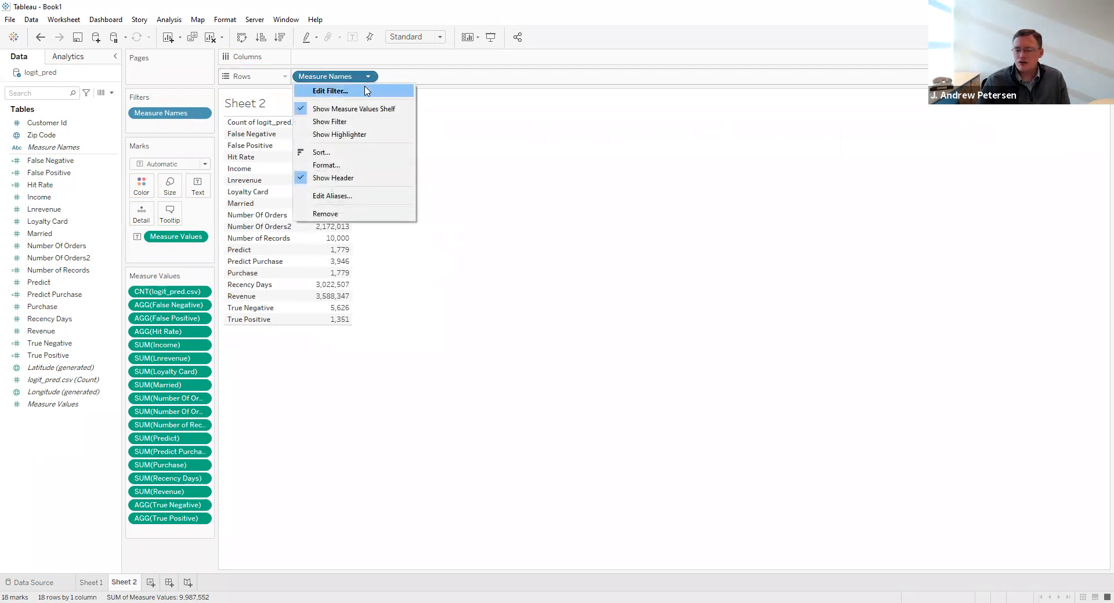
click(365, 90)
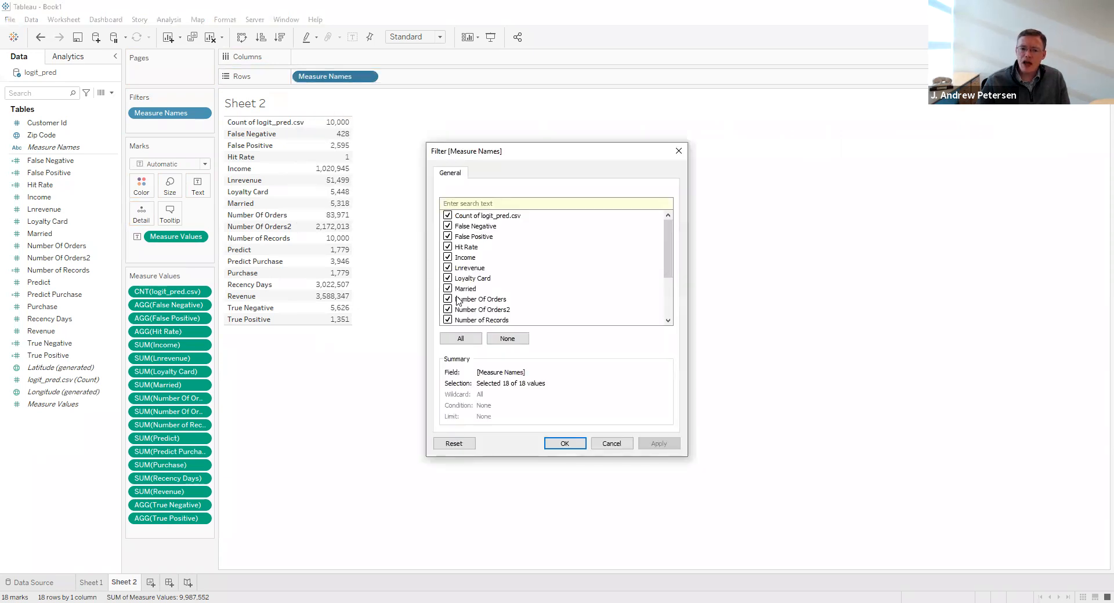
click(518, 339)
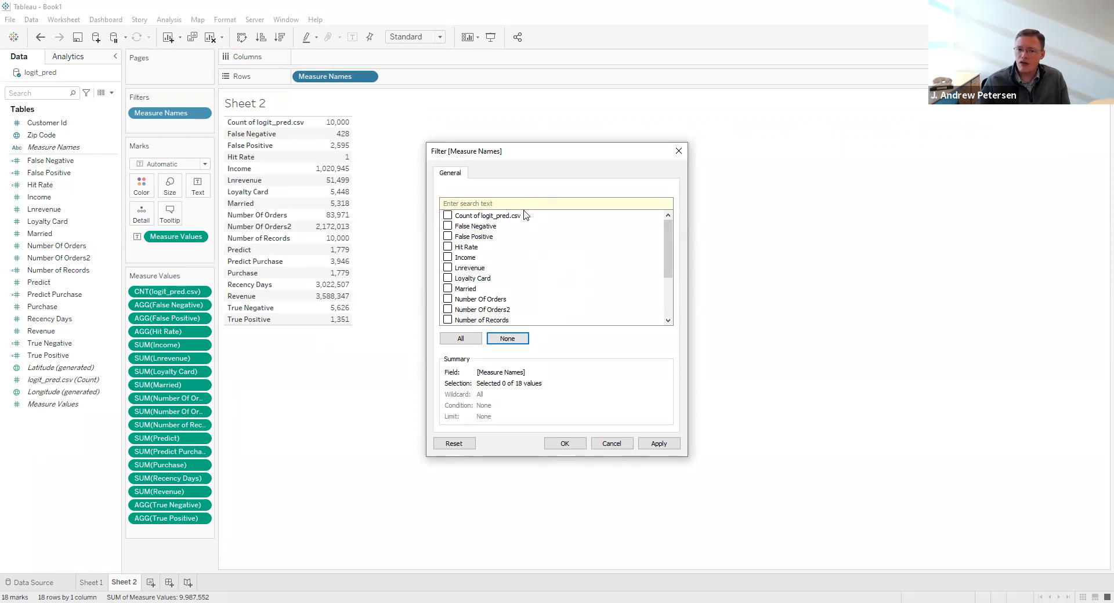
click(449, 226)
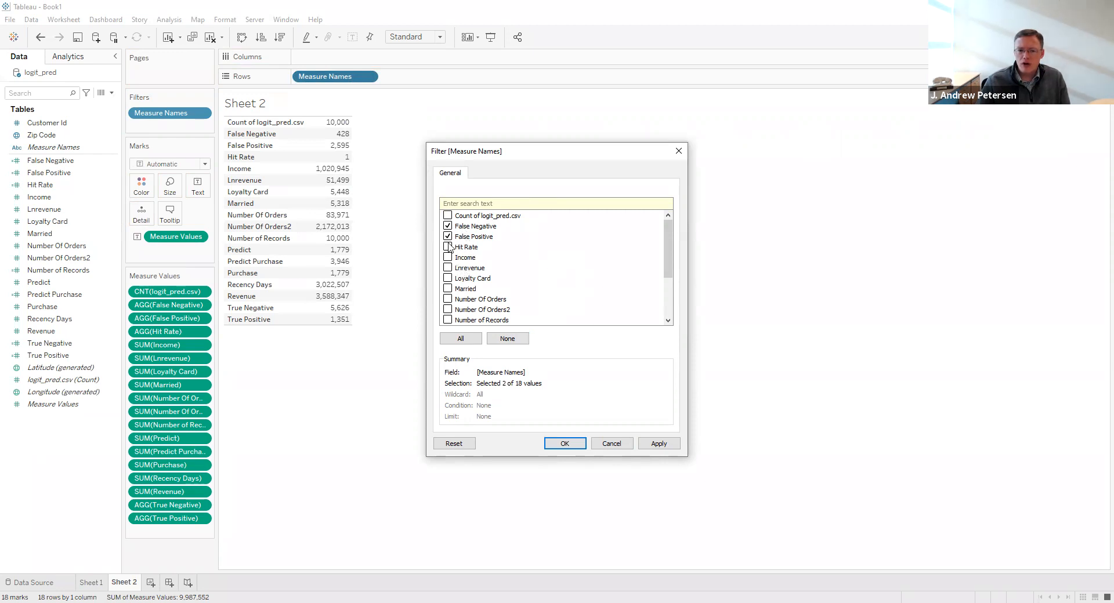
scroll(518, 255, down, 3)
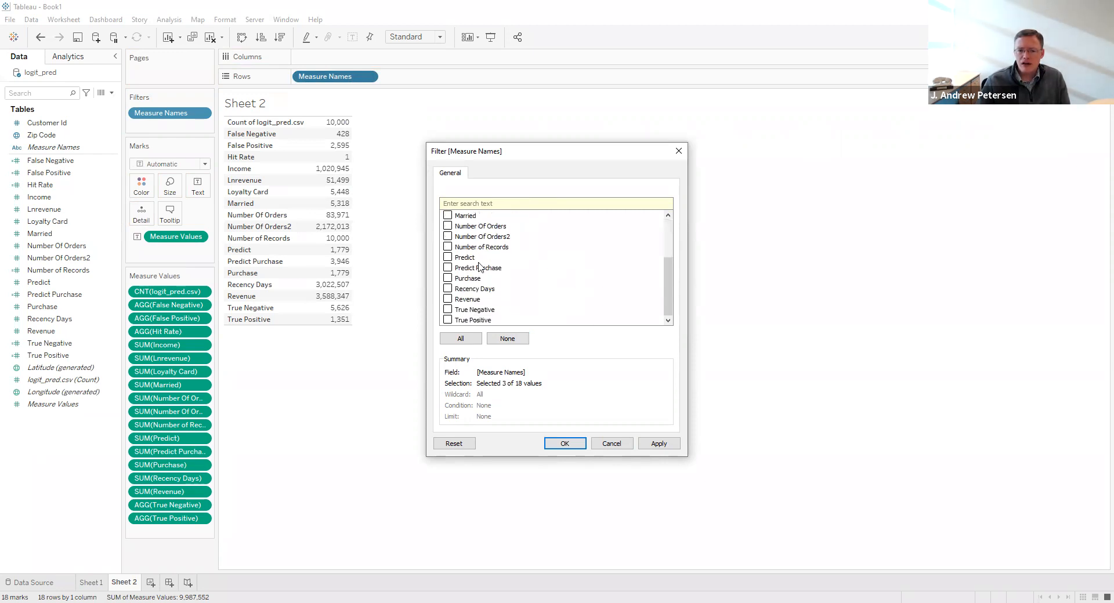
click(453, 309)
click(451, 321)
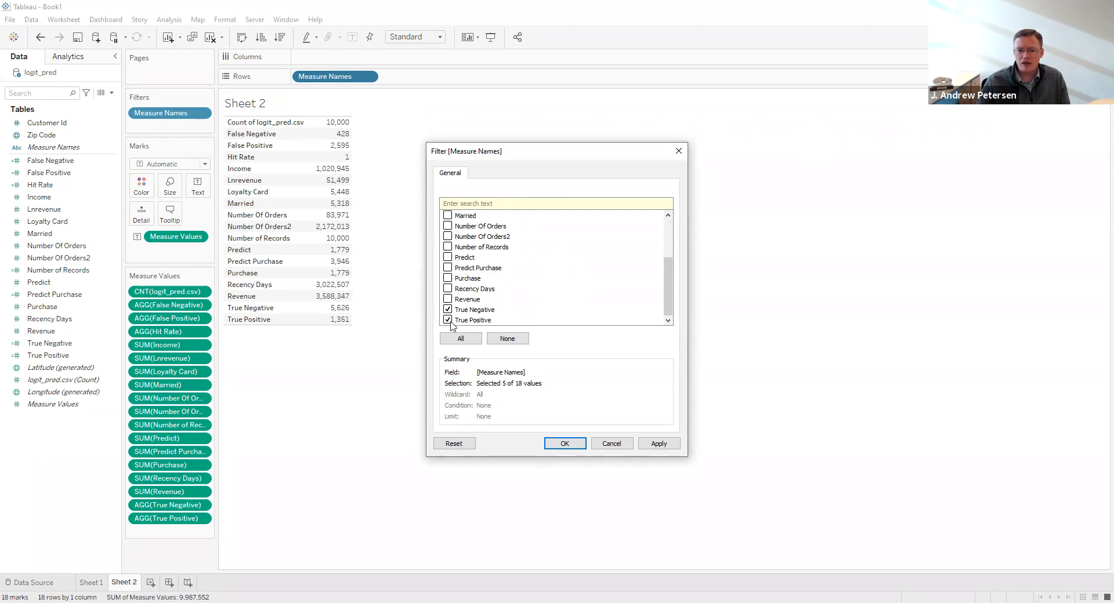
click(660, 444)
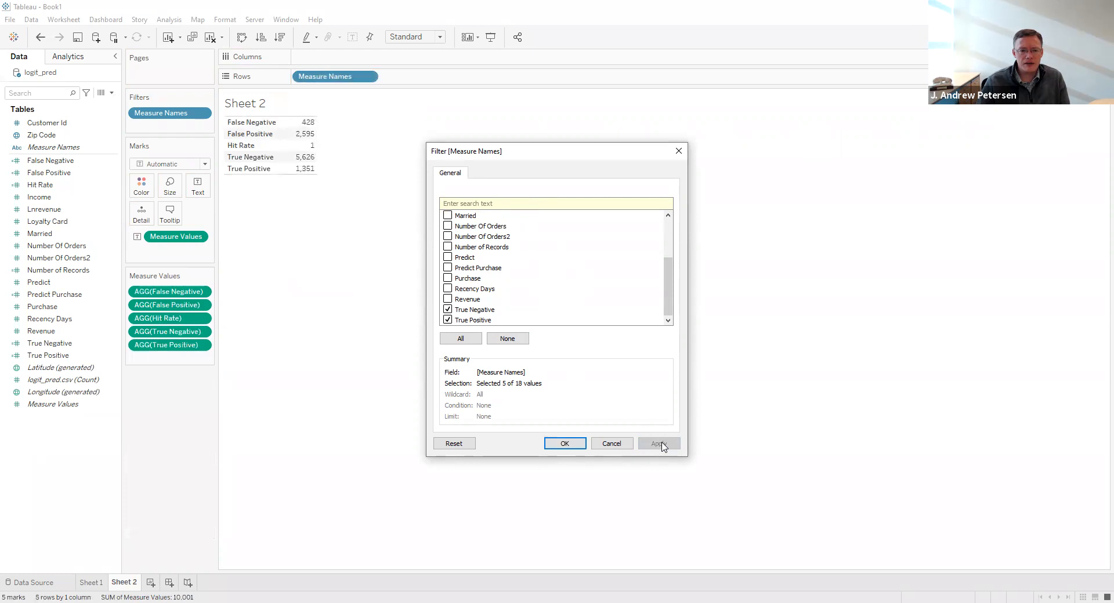
click(565, 444)
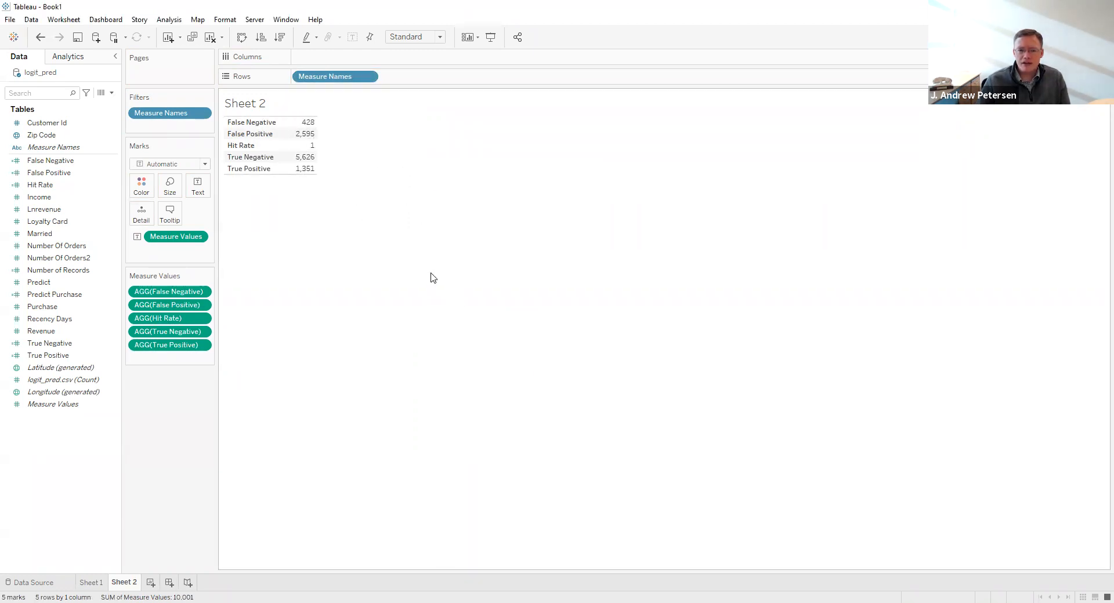
Set the default worksheet font size on Sheet 2 to 16.
click(225, 20)
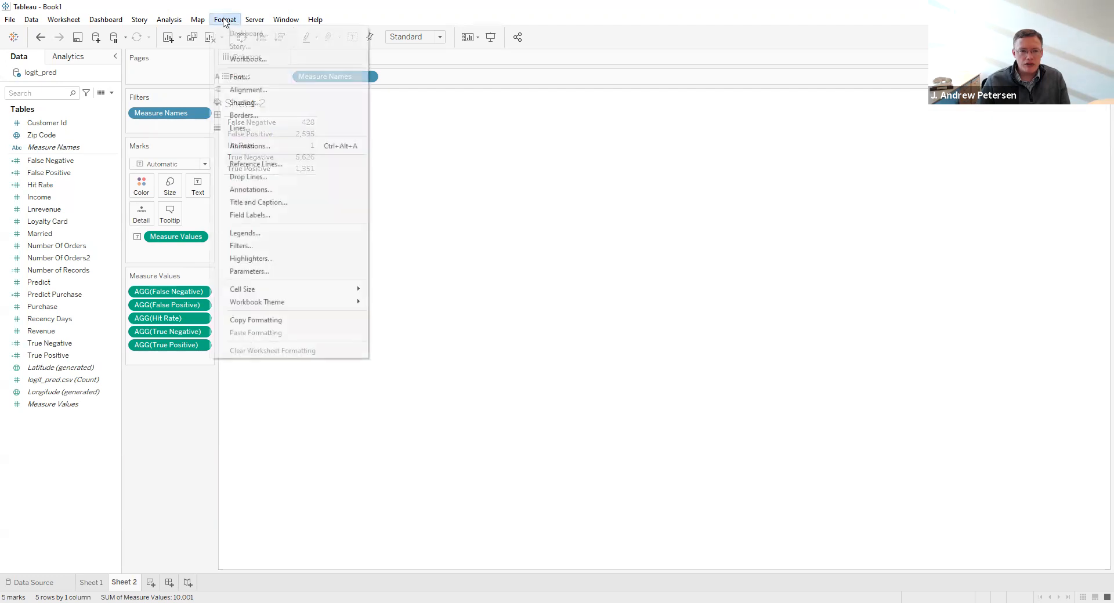
click(237, 77)
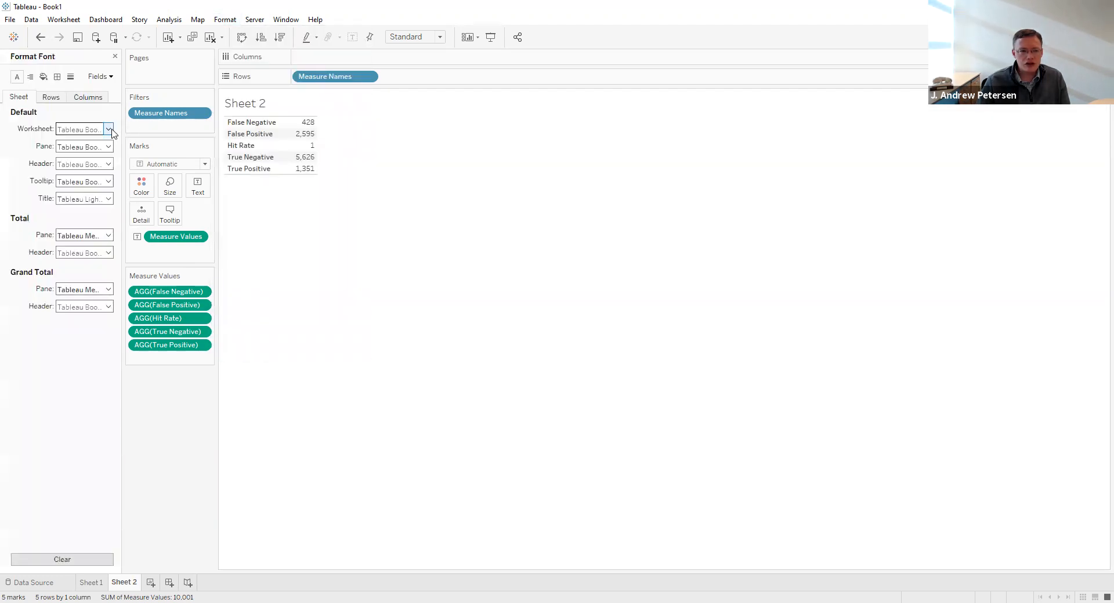
click(108, 129)
click(86, 162)
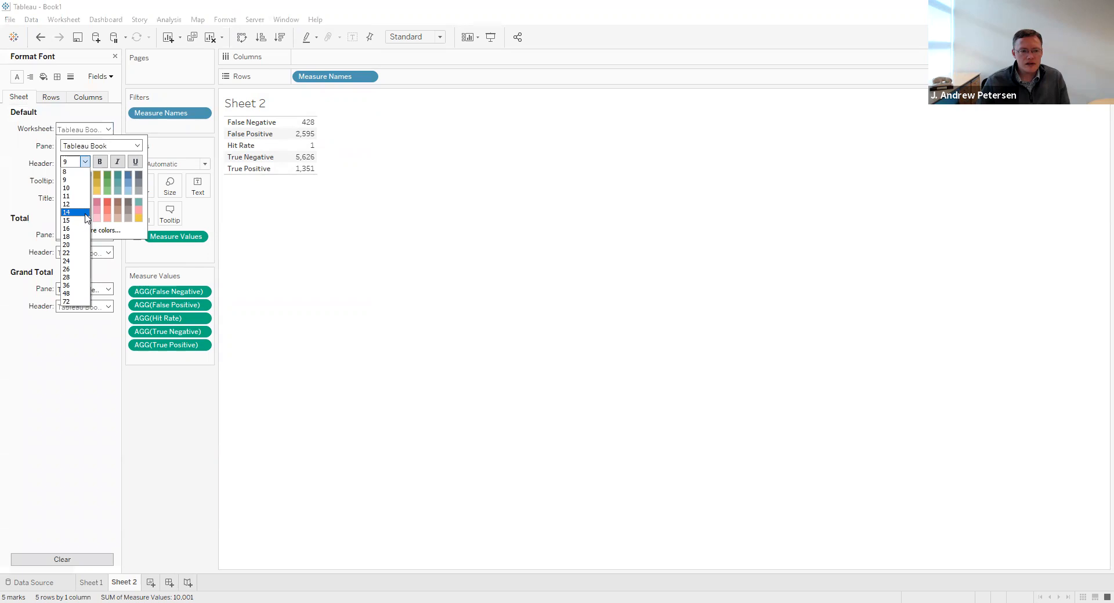
click(85, 230)
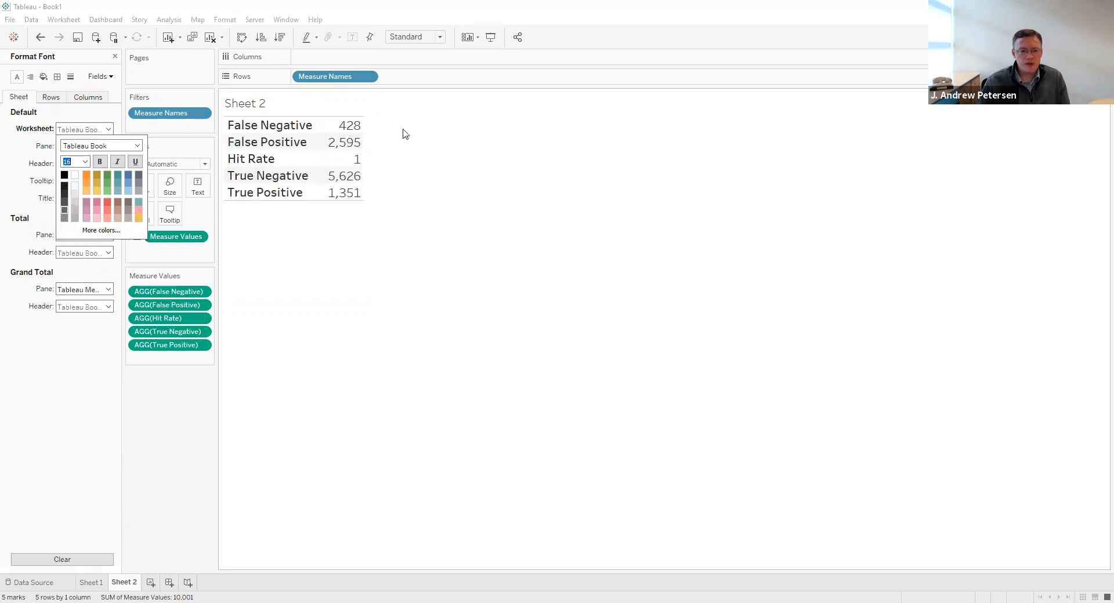
click(114, 57)
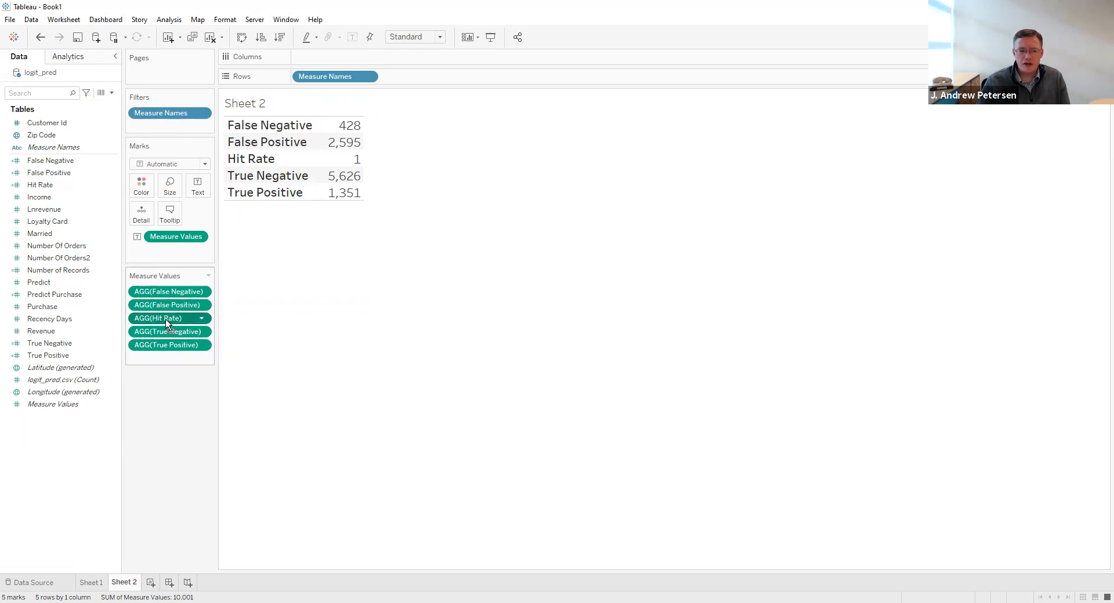
Move Hit Rate below True Positive in the measure list and format it as a percentage with 2 decimal places.
drag(170, 359, 169, 359)
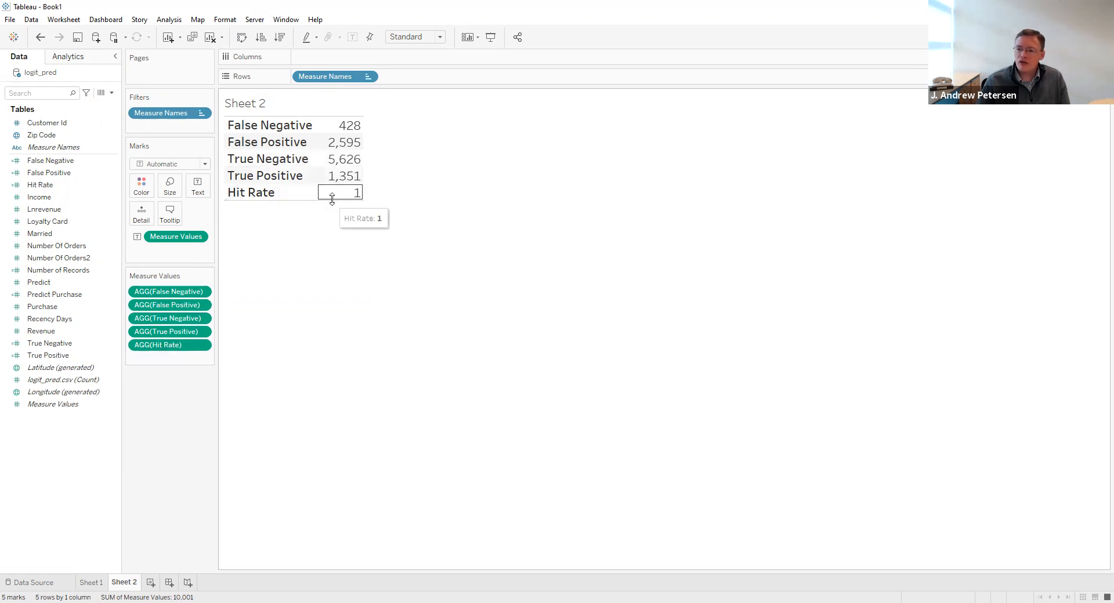
mouse_move(350, 192)
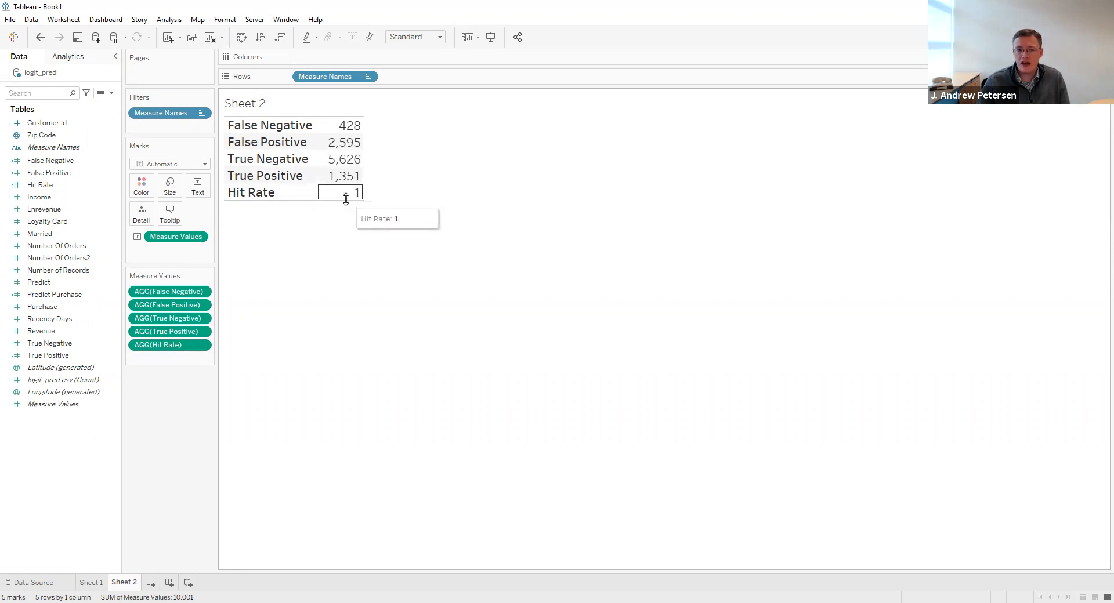
click(202, 346)
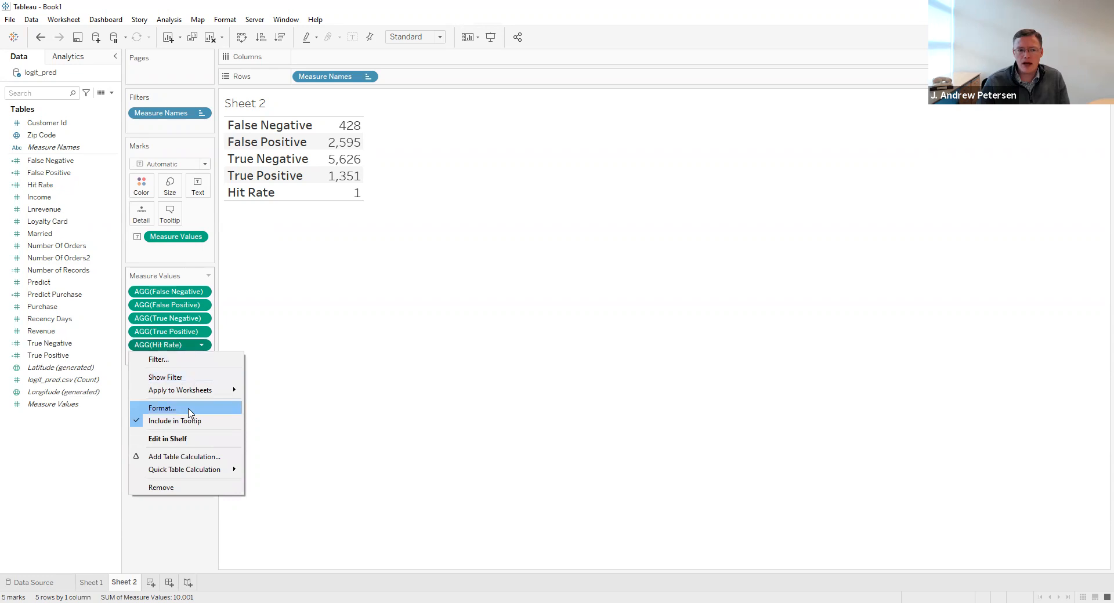
click(189, 409)
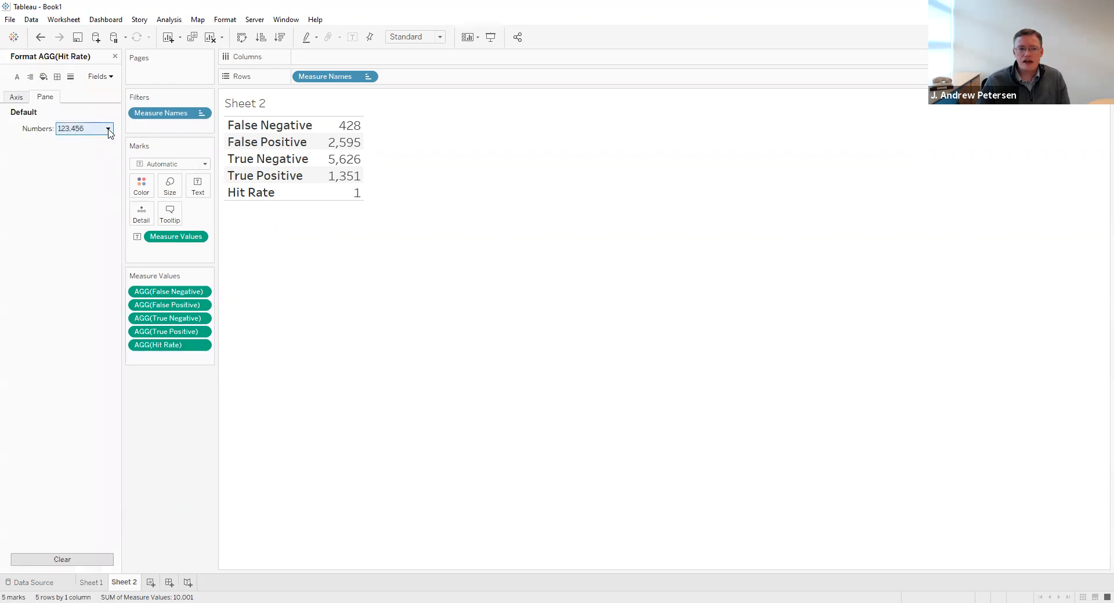
click(108, 129)
click(88, 201)
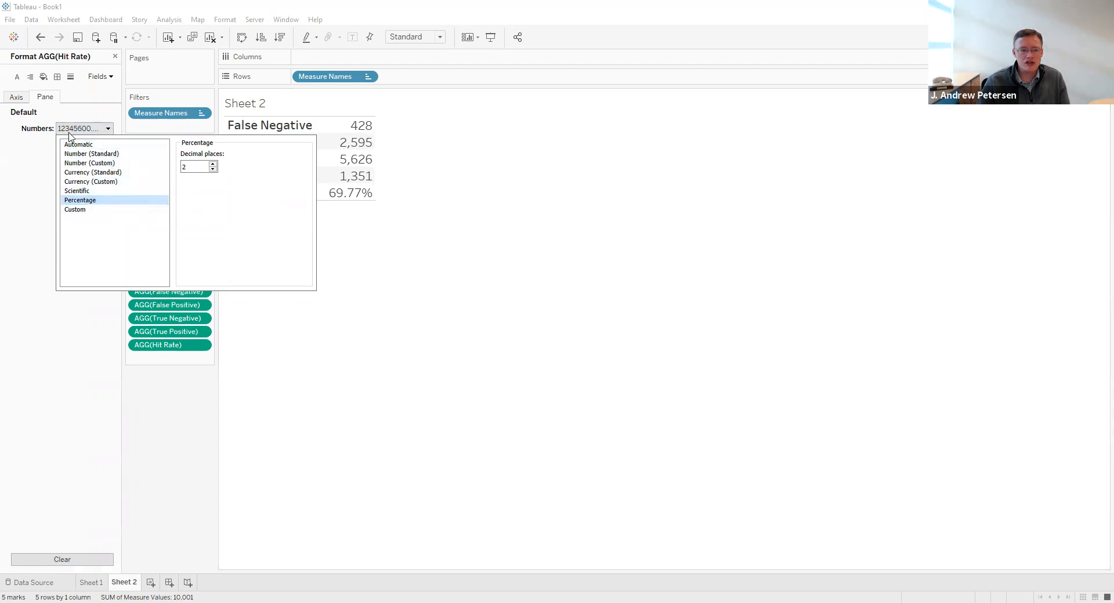
click(115, 56)
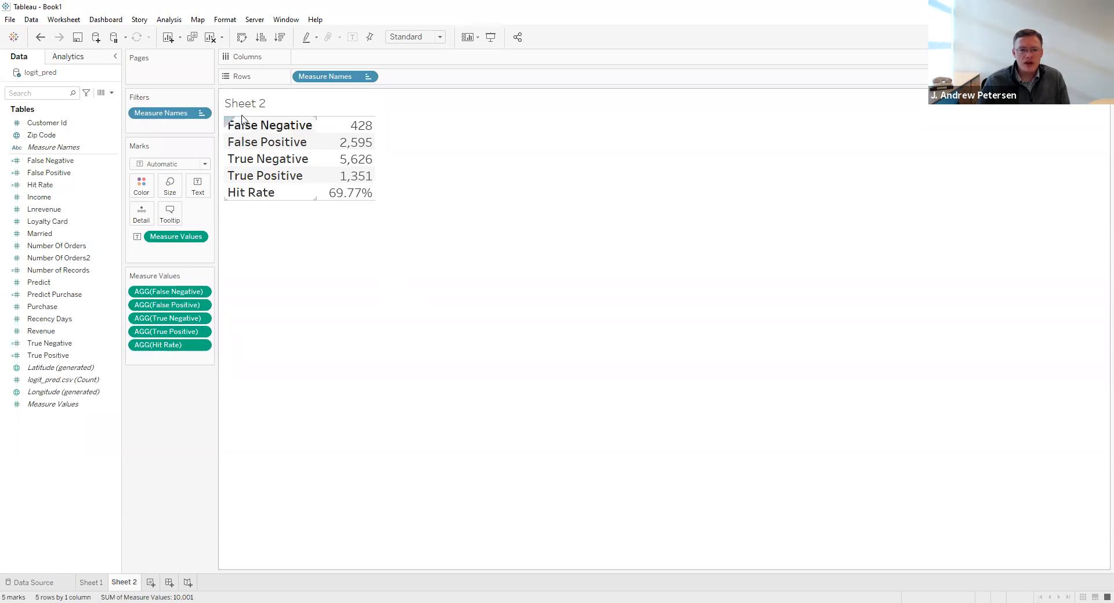
Replace the Sheet 2 title text with "Hit Rate/Confusion Matrix Table".
double_click(513, 253)
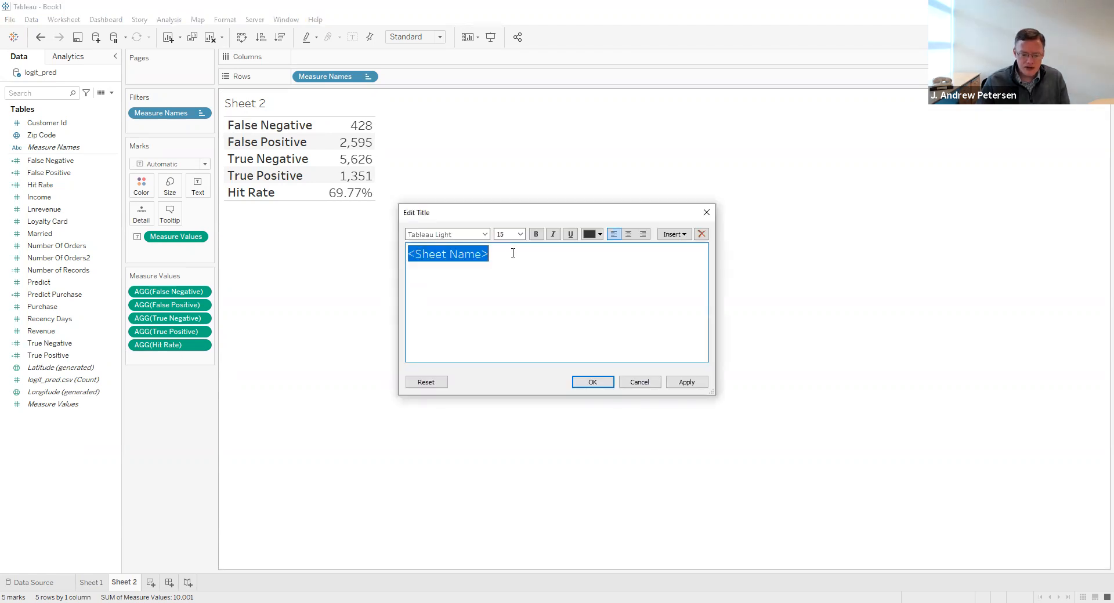
text(Hit Rate/Confusi)
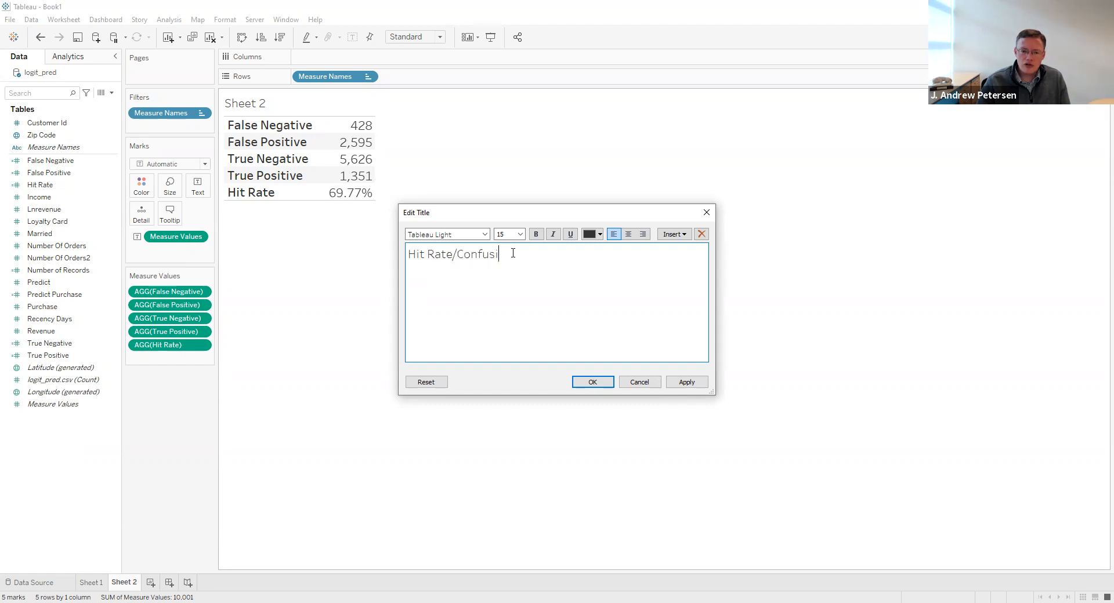
text(on Matrix)
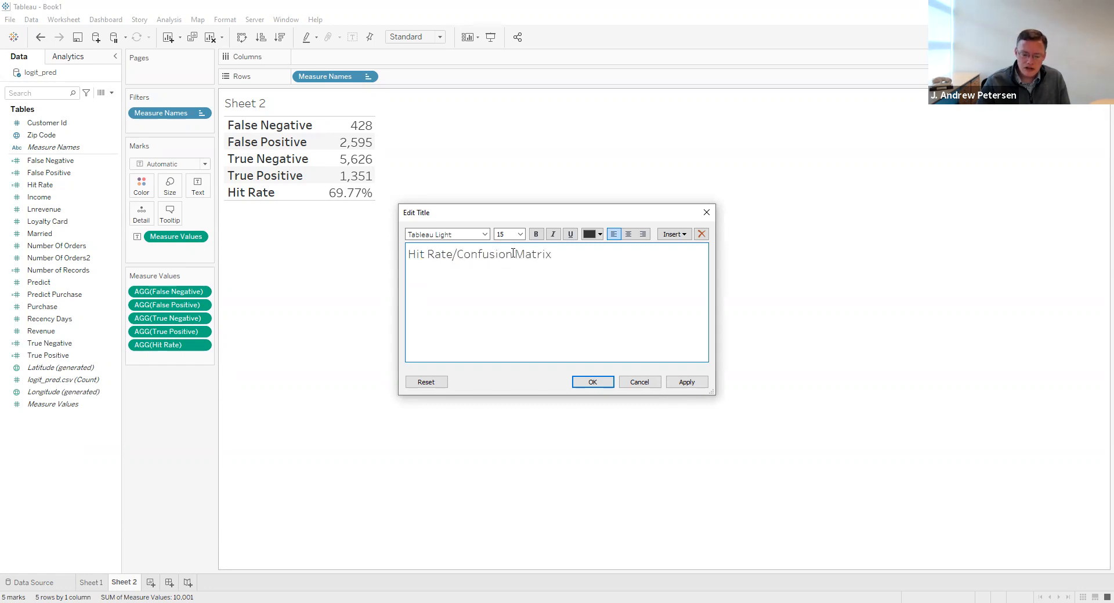
text( Table)
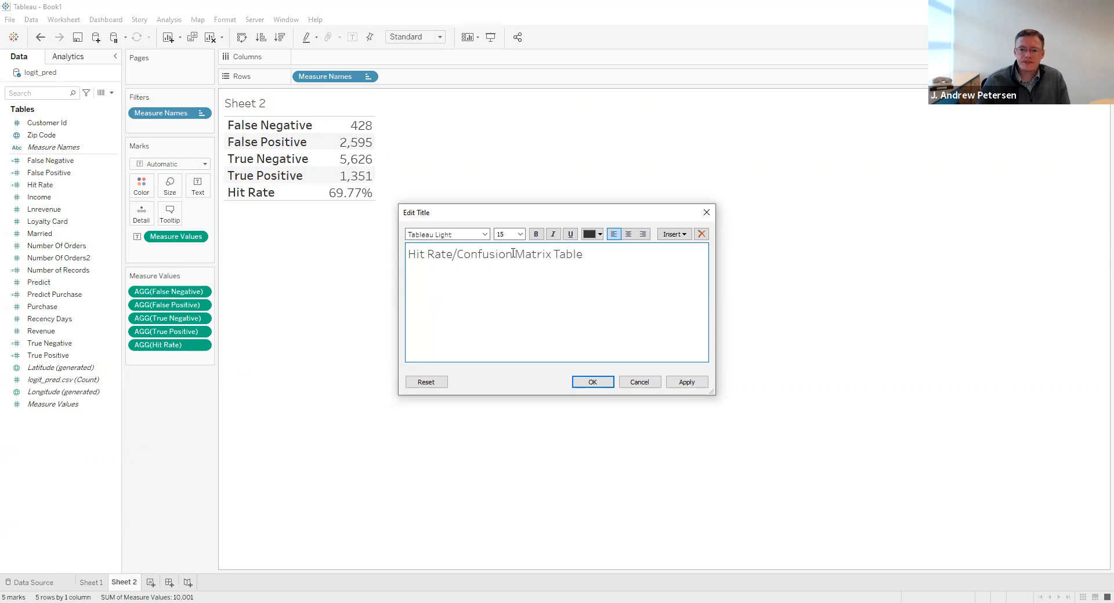
click(685, 382)
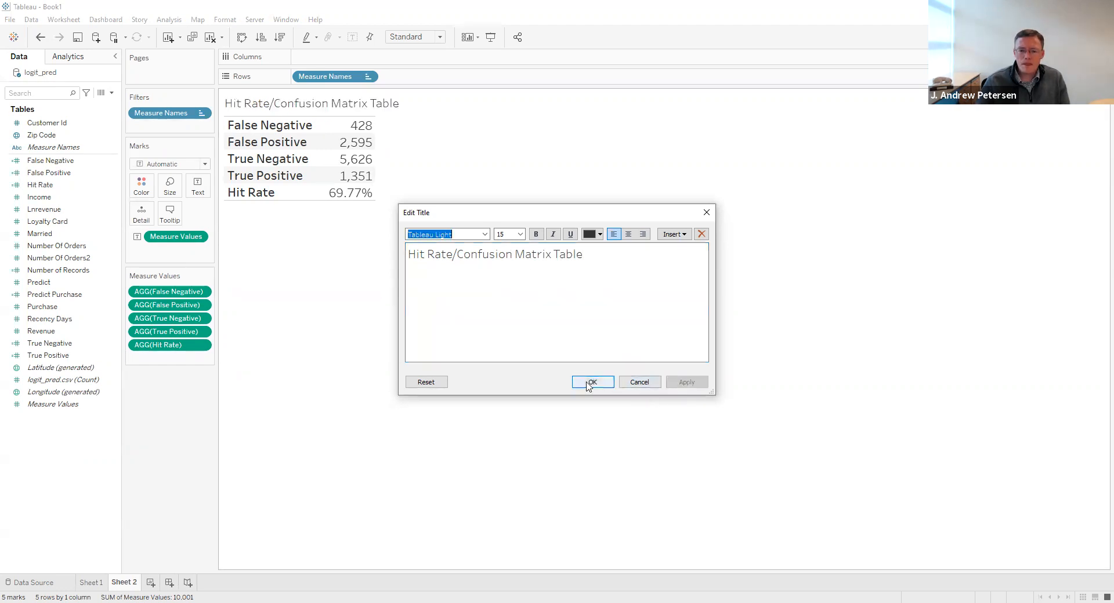
click(589, 383)
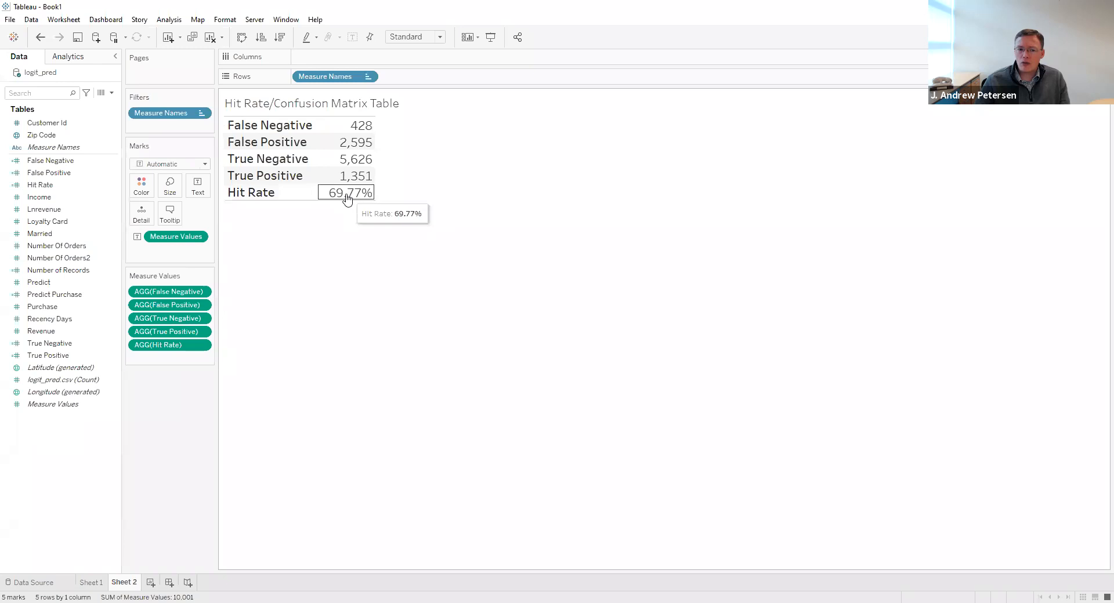
Set the cutoff in the Predict Purchase calculated field to 0.50 and review the resulting confusion-matrix counts and hit rate.
right_click(76, 298)
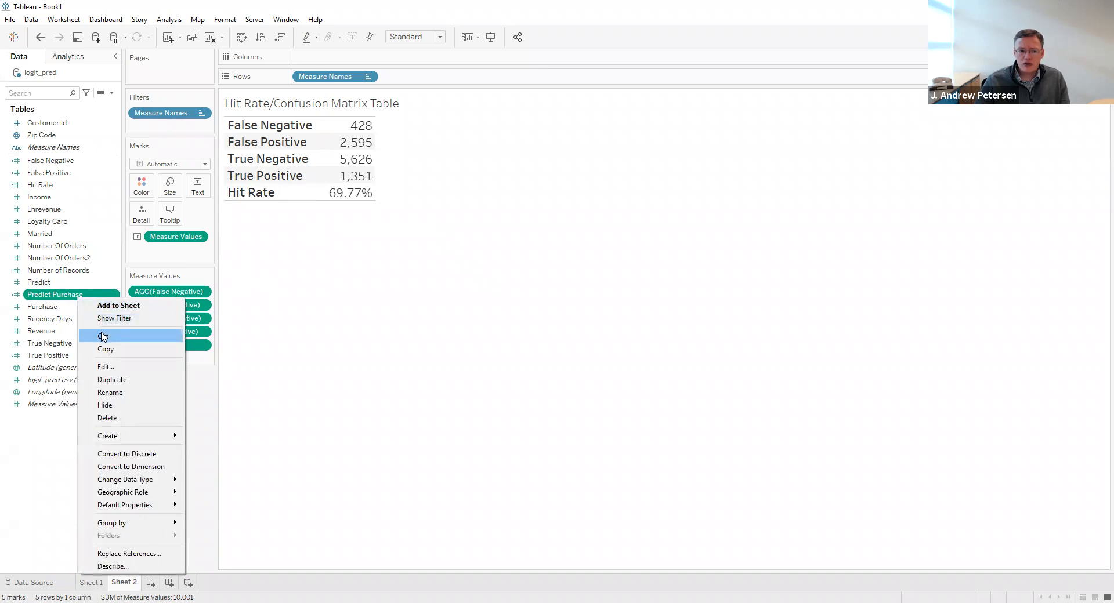
click(108, 368)
drag(353, 289, 339, 294)
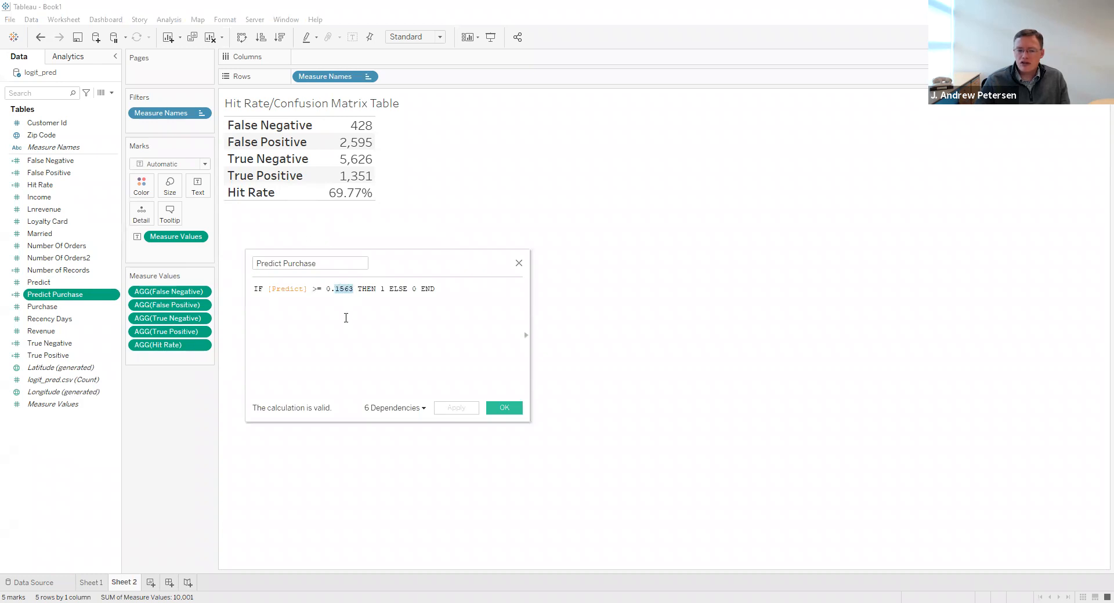
text(50)
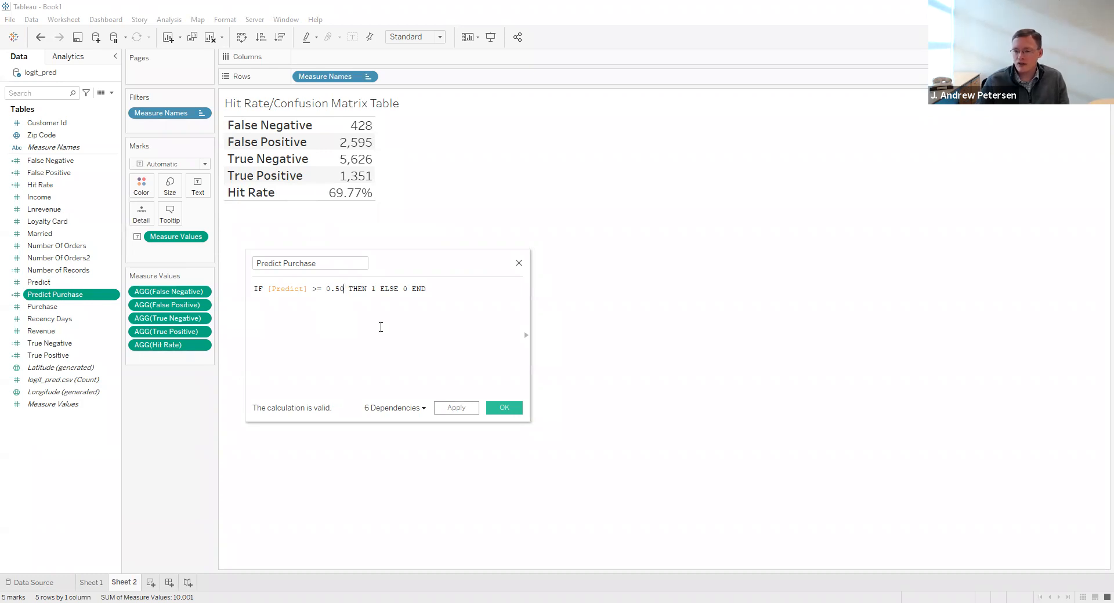
click(491, 409)
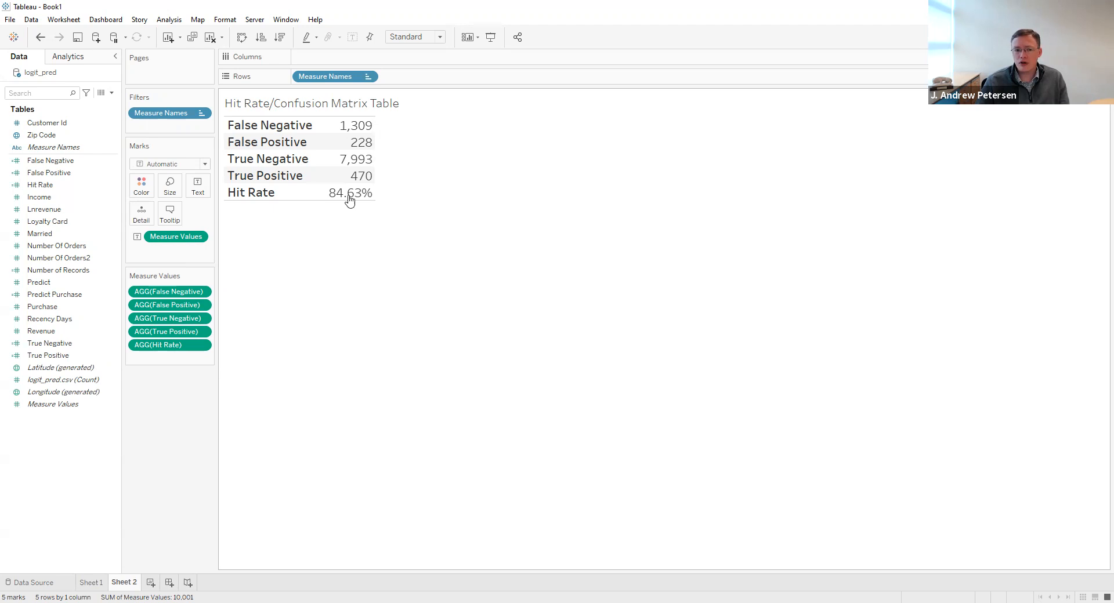
mouse_move(359, 203)
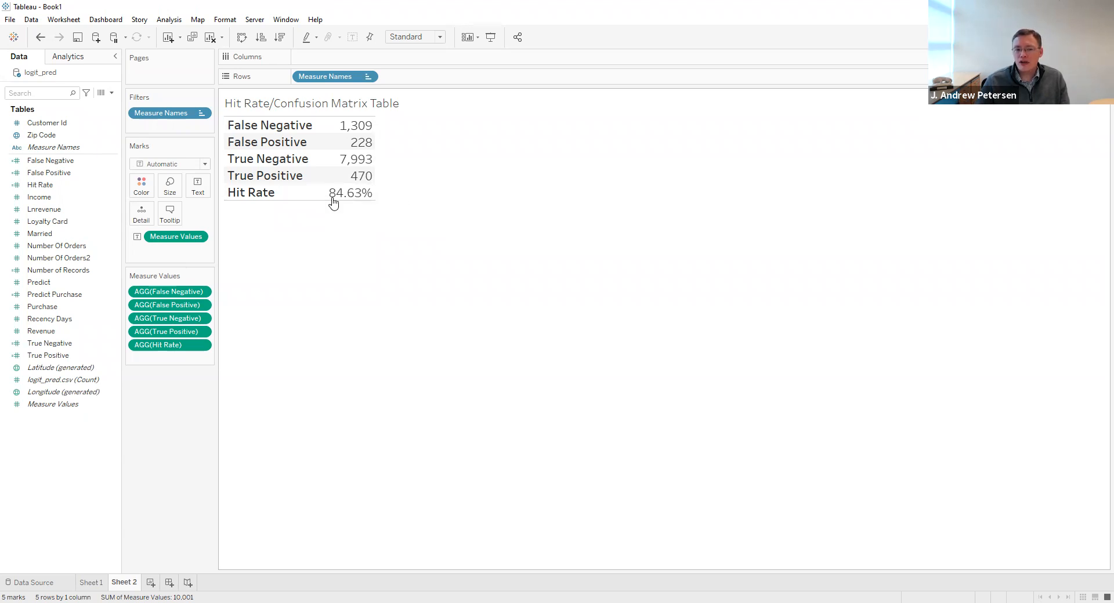
mouse_move(350, 146)
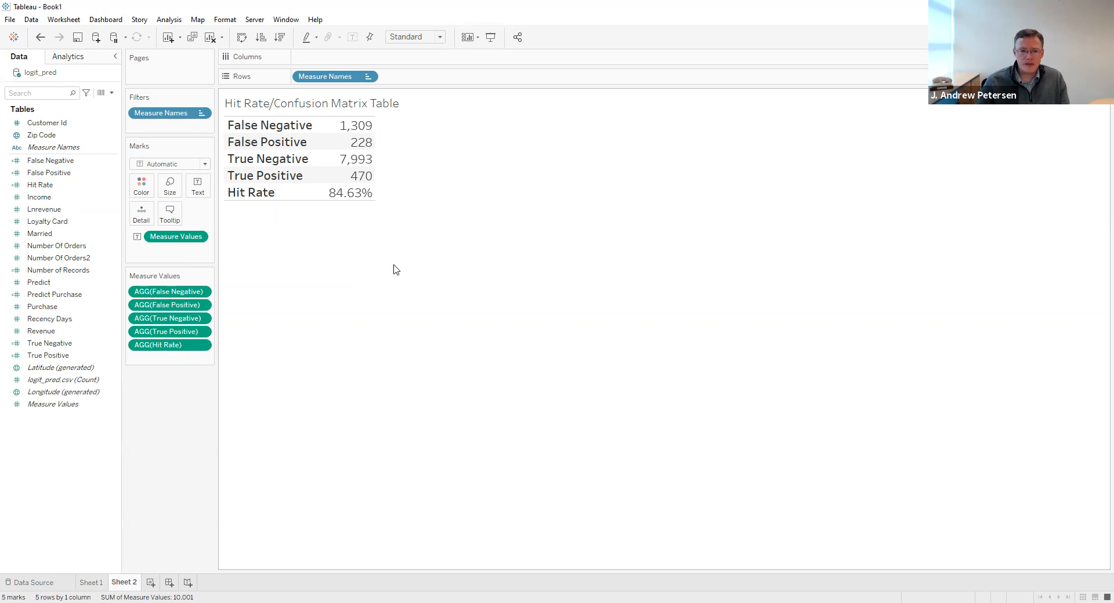
Save the workbook in the Chapter 8 folder as a Tableau Packaged Workbook named Logistic Regression.twbx.
click(10, 19)
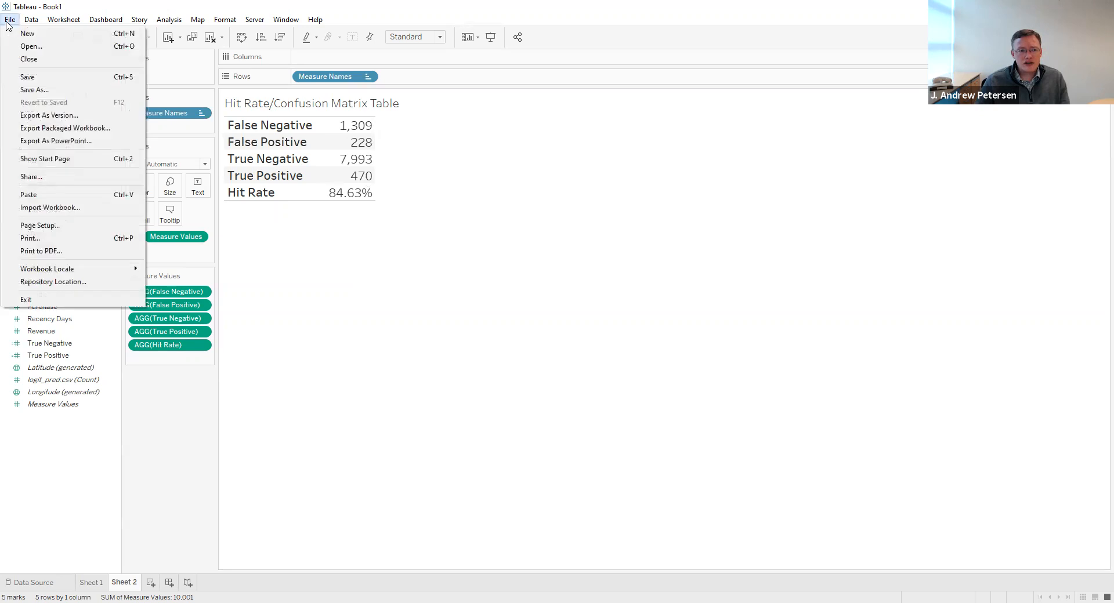
click(30, 90)
click(120, 282)
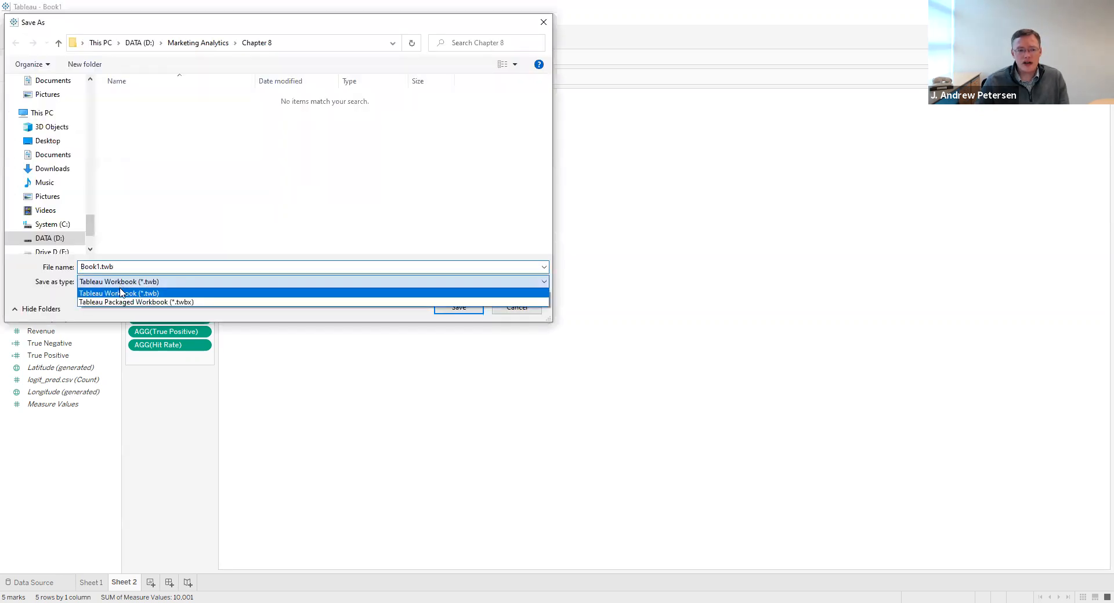
click(122, 302)
click(173, 267)
key(shift+Home)
text(Lo)
text(gistic Reg)
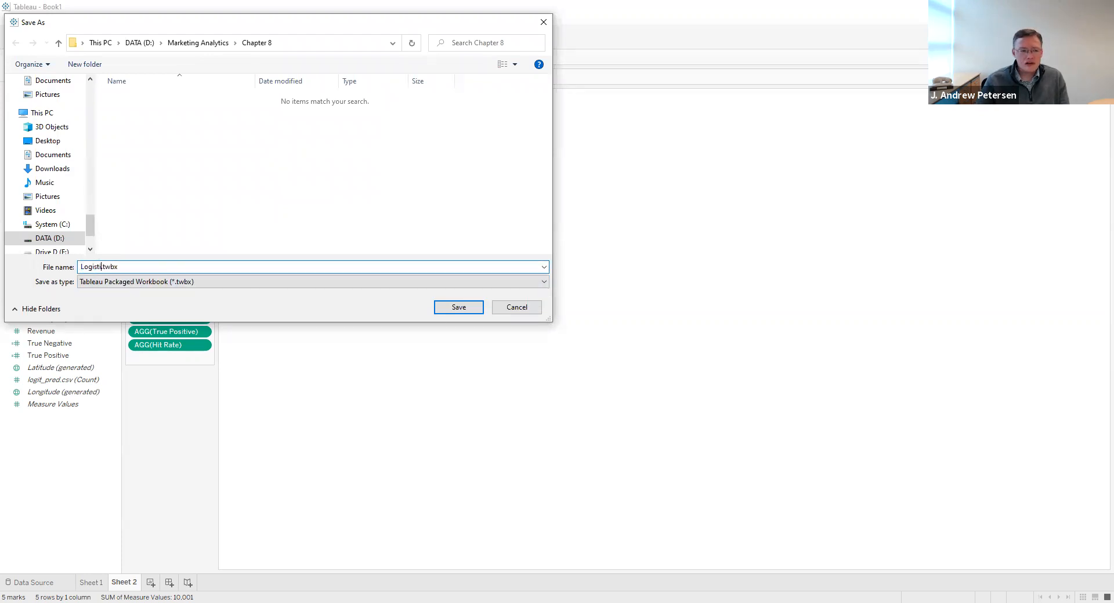
text(re)
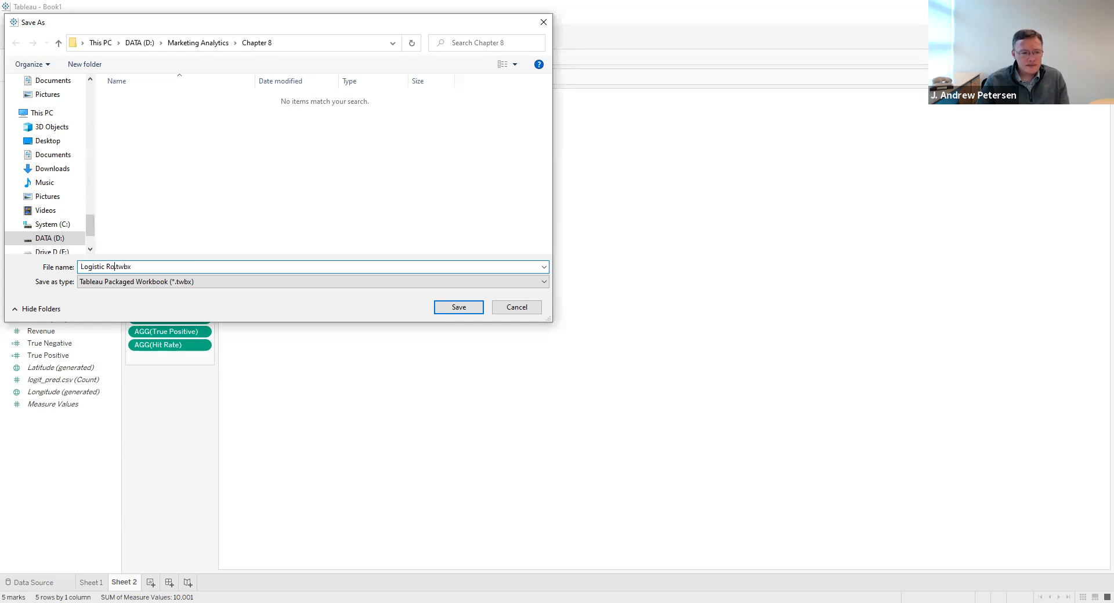
text(ssion)
click(463, 313)
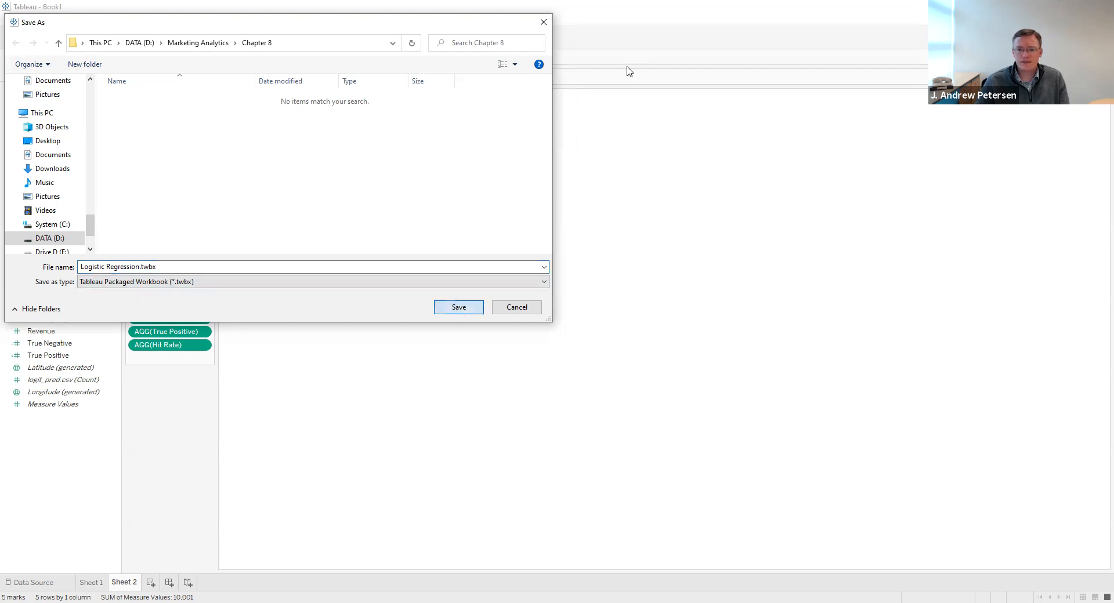